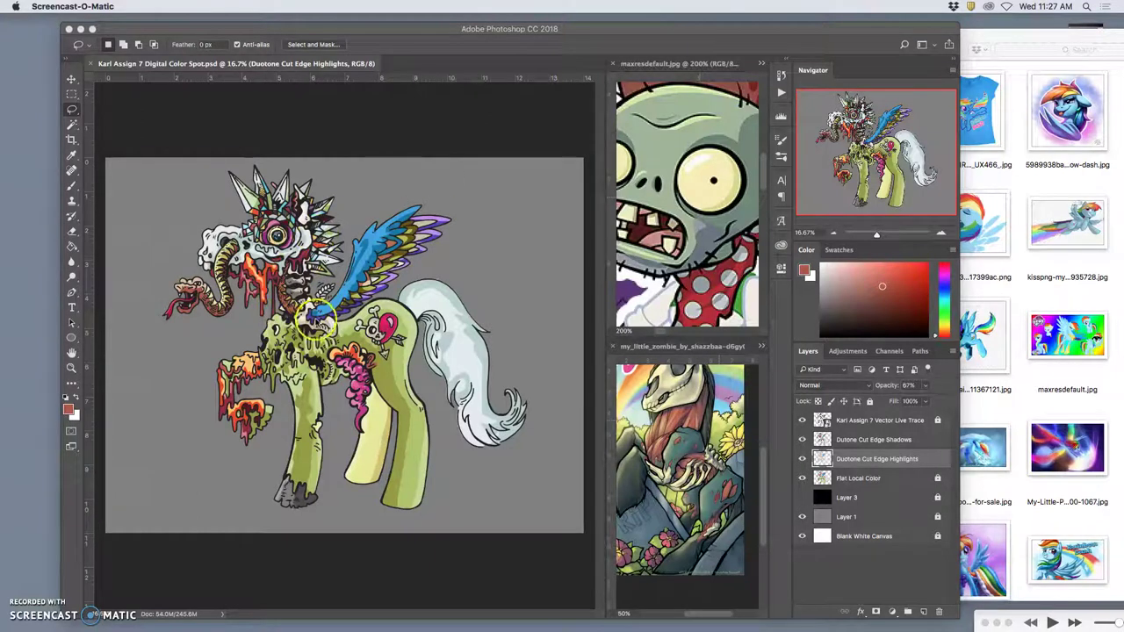
# Lasso and delete highlight areas along the tail's inner side and at its base on the Duotone Cut Edge Highlights layer.
pyautogui.click(493, 286)
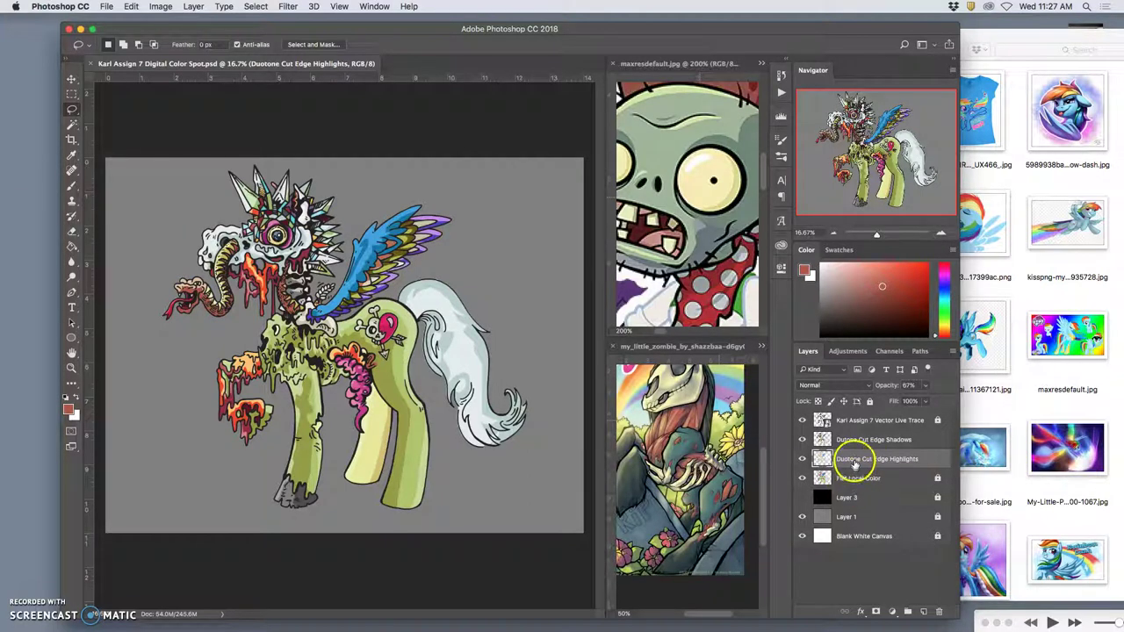
pyautogui.moveTo(854, 462); pyautogui.dragTo(849, 465)
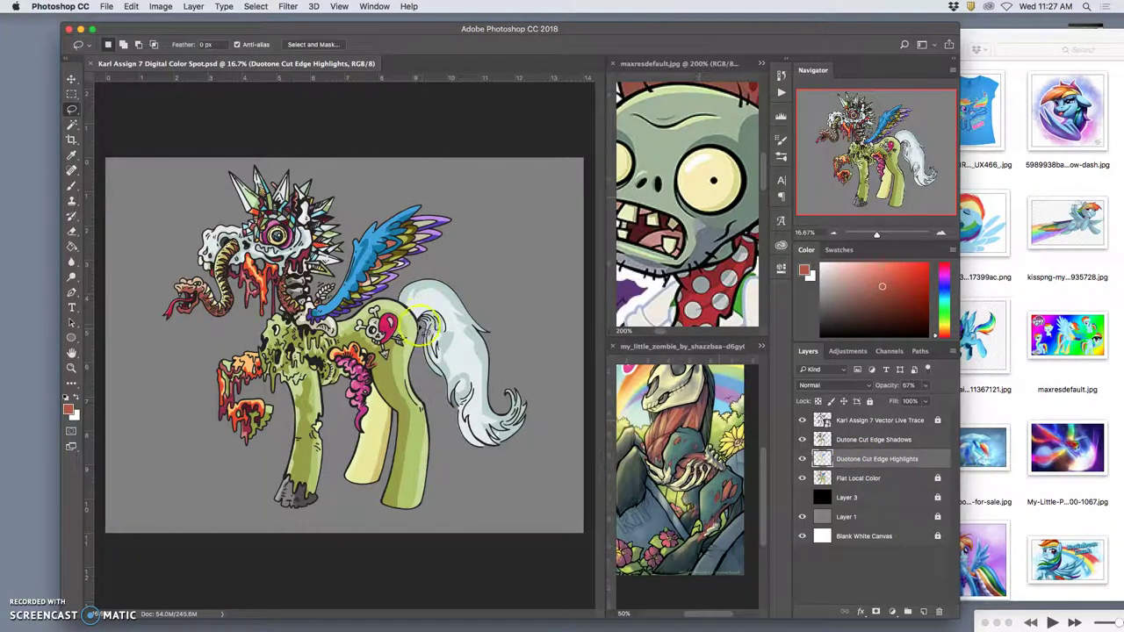
pyautogui.press('super+equal')
pyautogui.moveTo(514, 244); pyautogui.dragTo(469, 210)
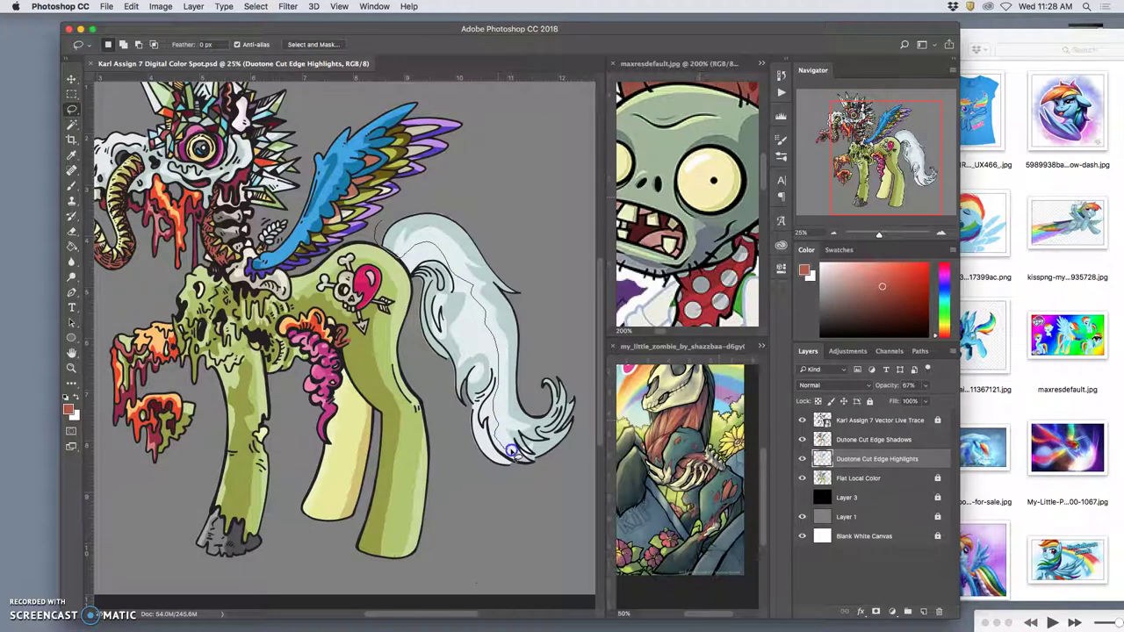
pyautogui.moveTo(524, 462); pyautogui.dragTo(507, 489)
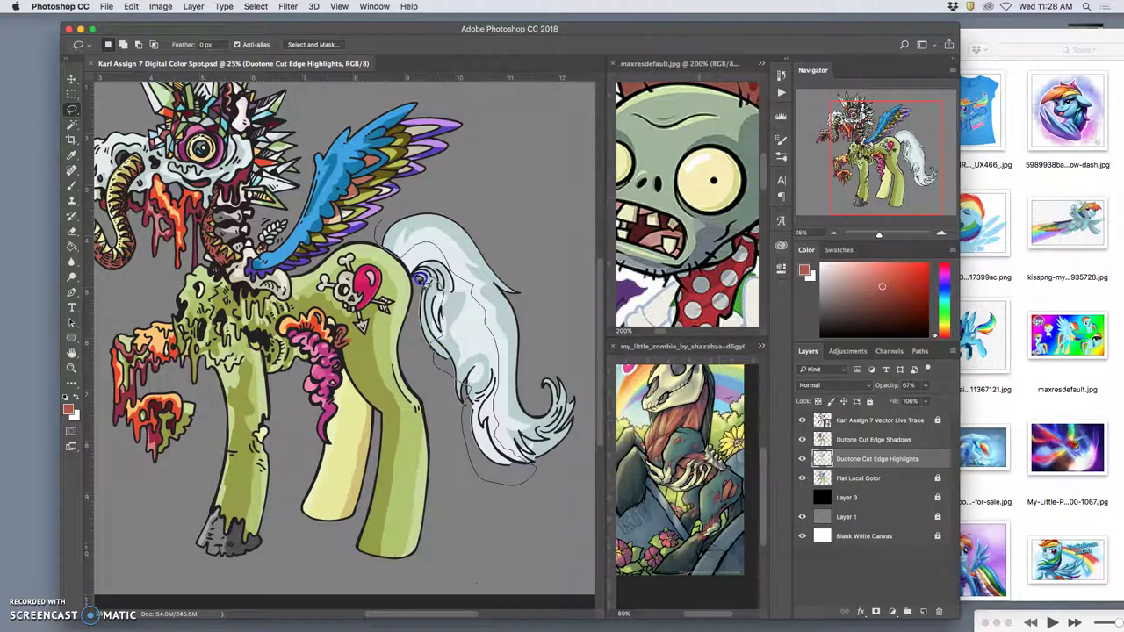
pyautogui.moveTo(421, 279); pyautogui.dragTo(421, 278)
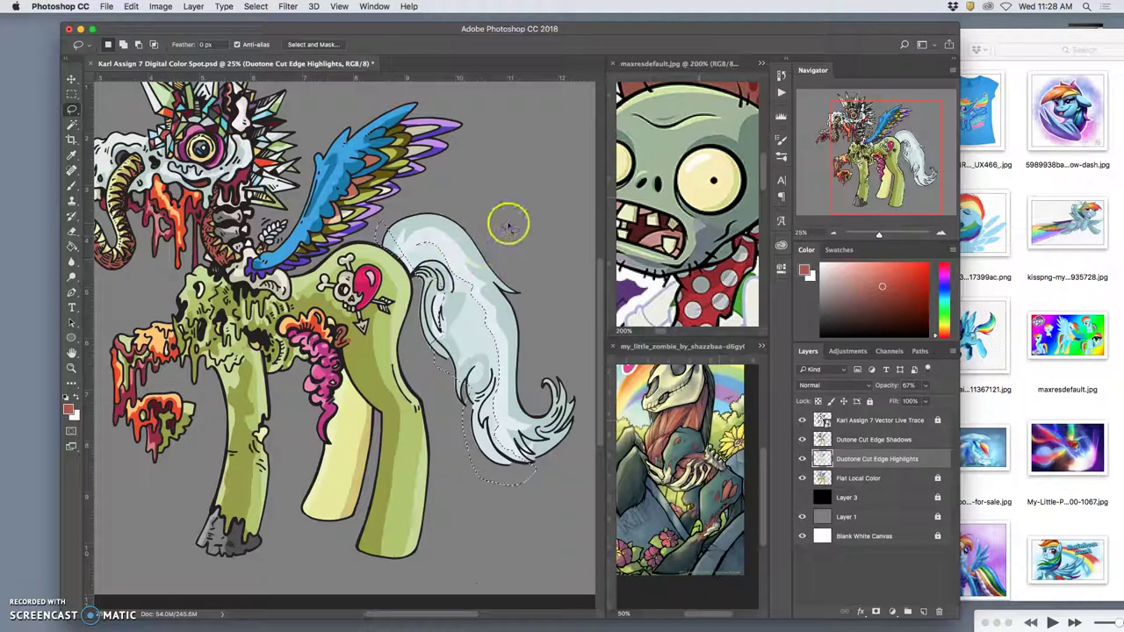
pyautogui.click(482, 320)
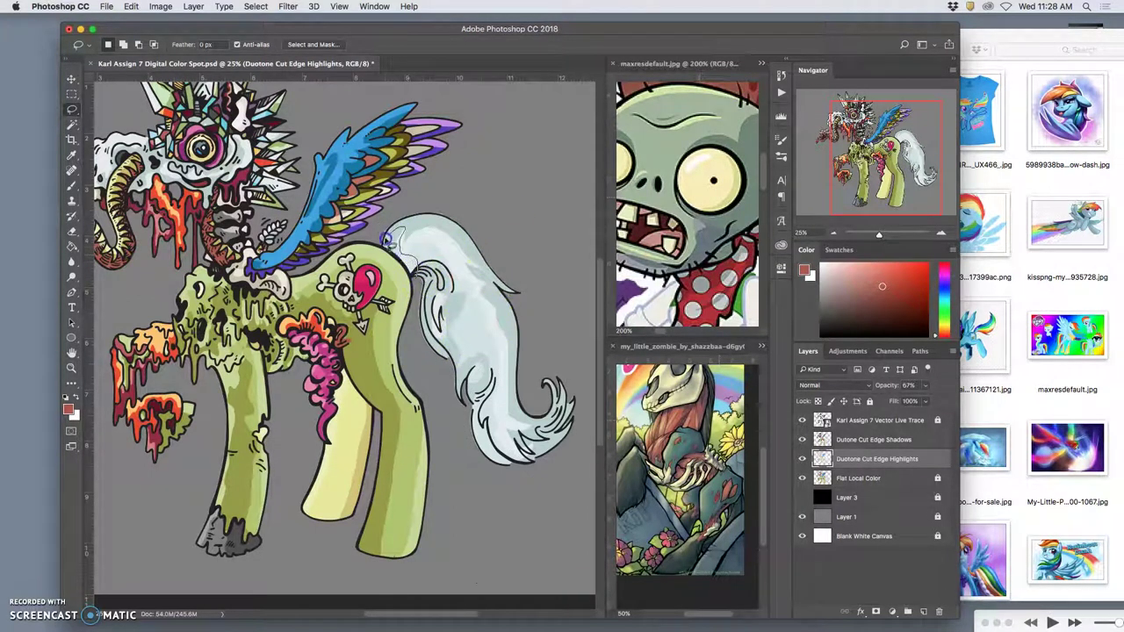
pyautogui.moveTo(385, 241); pyautogui.dragTo(394, 253)
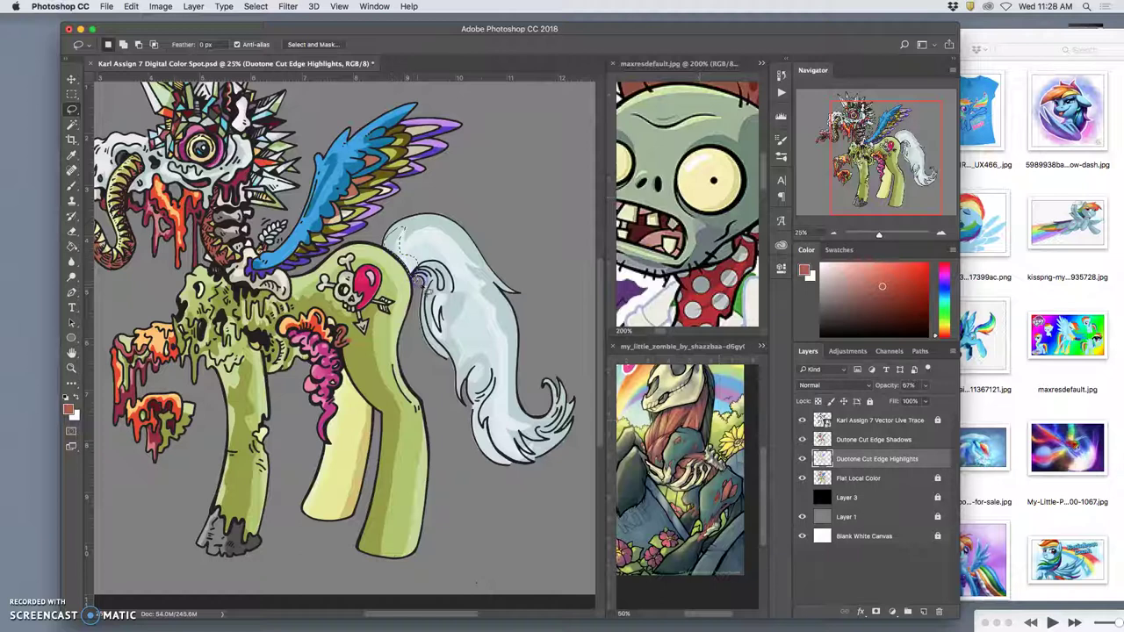
pyautogui.click(490, 232)
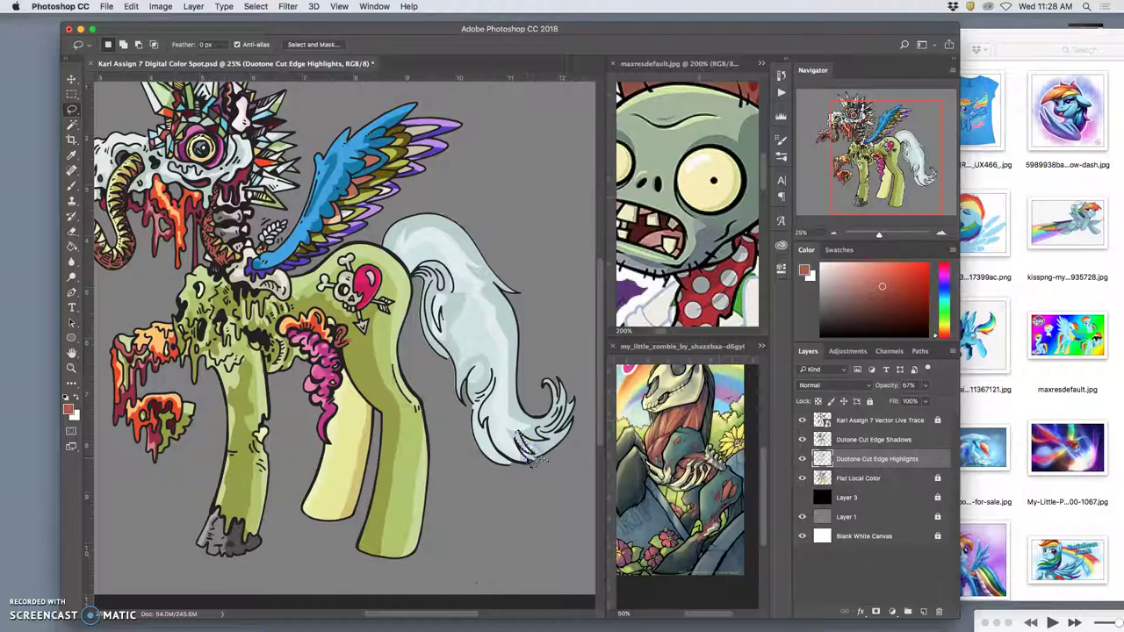
# Lasso and delete shadow patches at the tail's tip, inner edge and middle on the Dutone Cut Edge Shadows layer.
pyautogui.click(821, 439)
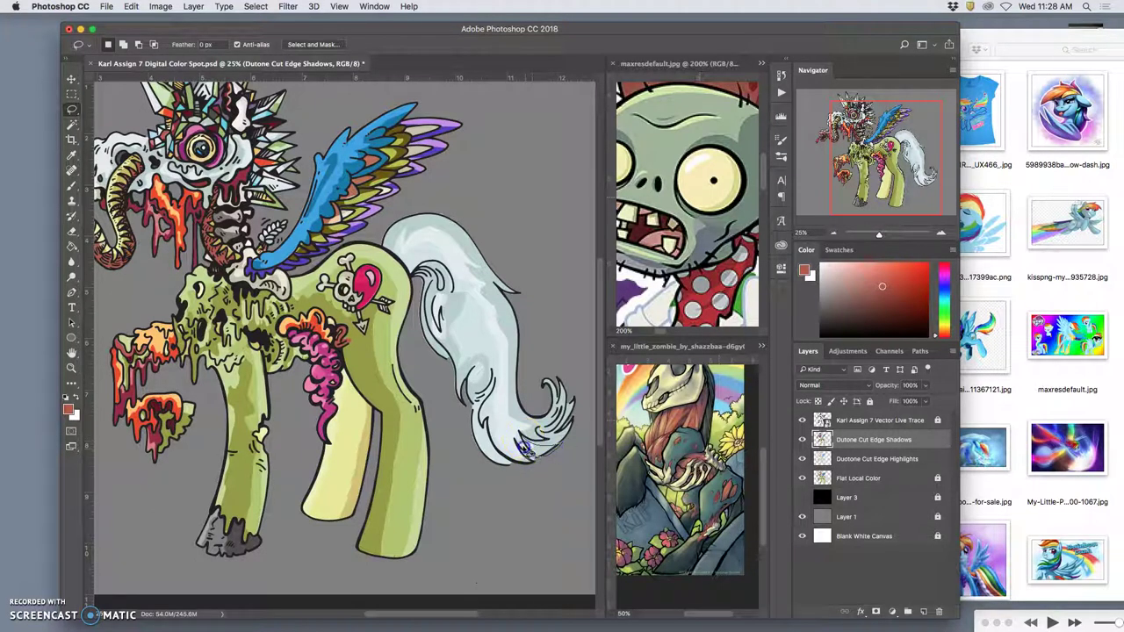
pyautogui.click(564, 465)
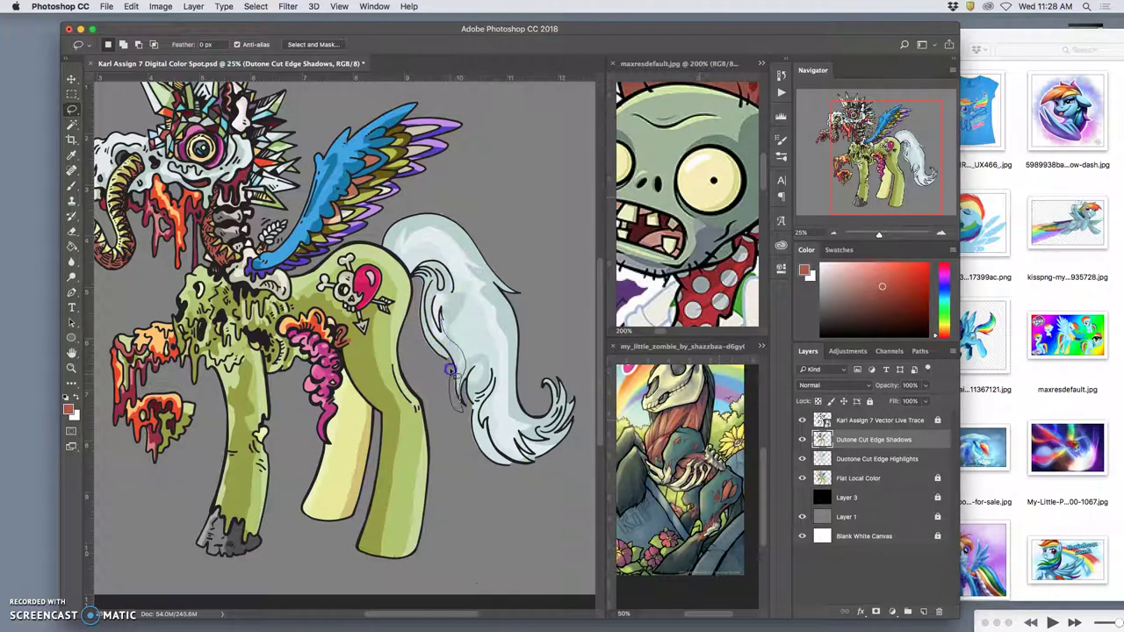
pyautogui.moveTo(437, 330); pyautogui.dragTo(441, 325)
pyautogui.press('BackSpace')
pyautogui.click(506, 247)
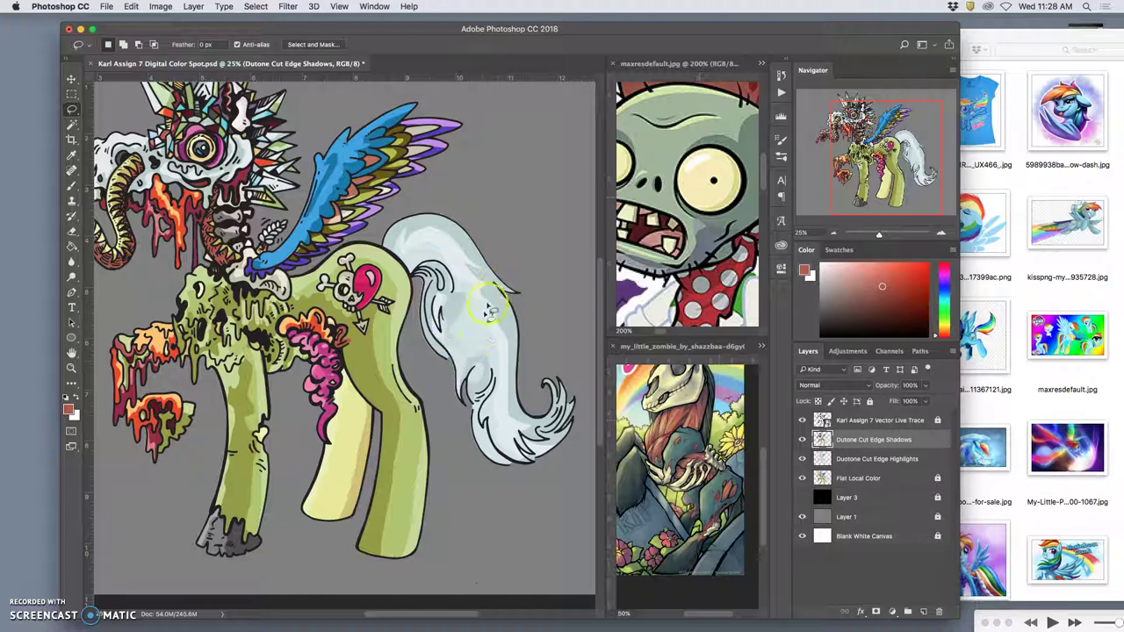
pyautogui.moveTo(431, 381); pyautogui.dragTo(488, 364)
pyautogui.moveTo(474, 310); pyautogui.dragTo(478, 319)
pyautogui.moveTo(467, 278); pyautogui.dragTo(483, 301)
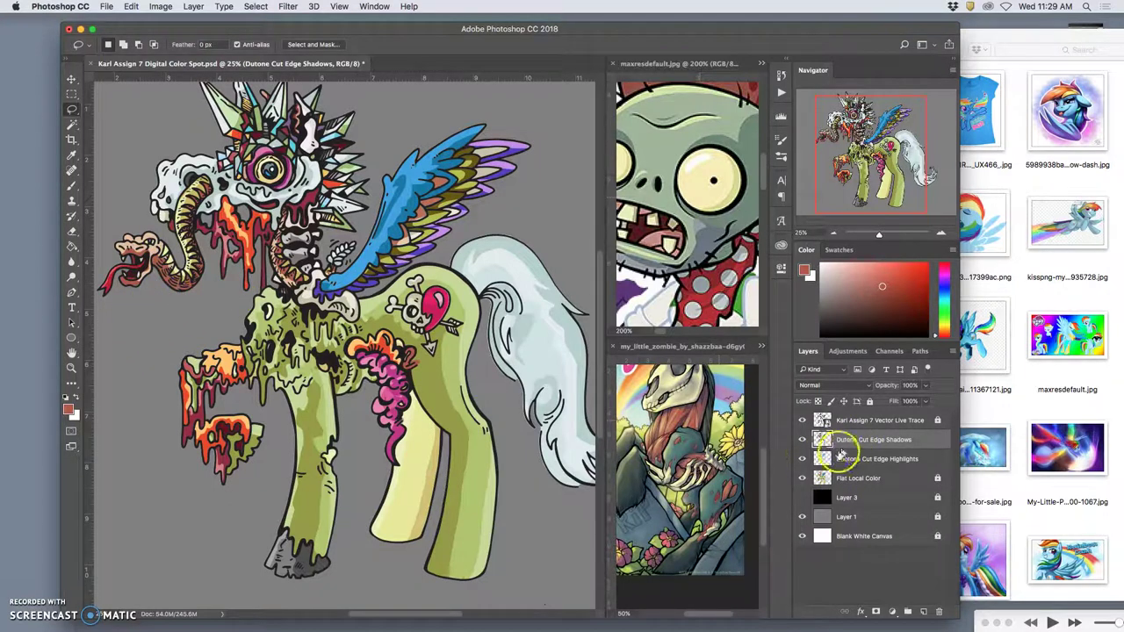
# Toggle the visibility of the Duotone Cut Edge Highlights layer and try to delete a lassoed area beside the snake's head on it.
pyautogui.click(801, 458)
pyautogui.click(802, 458)
pyautogui.click(843, 464)
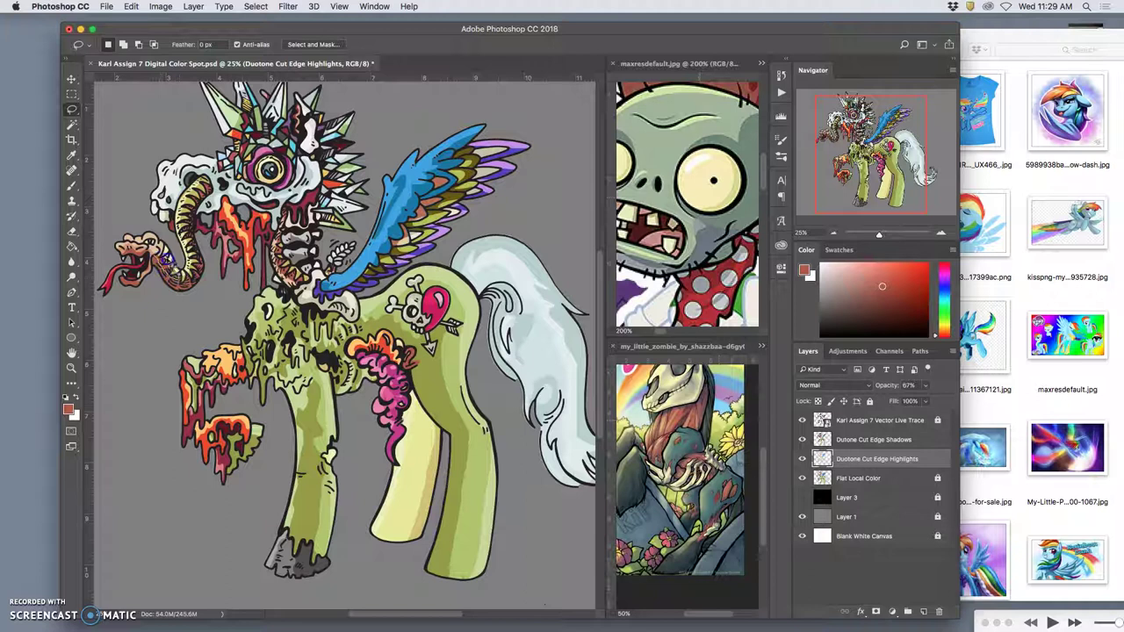
pyautogui.click(164, 297)
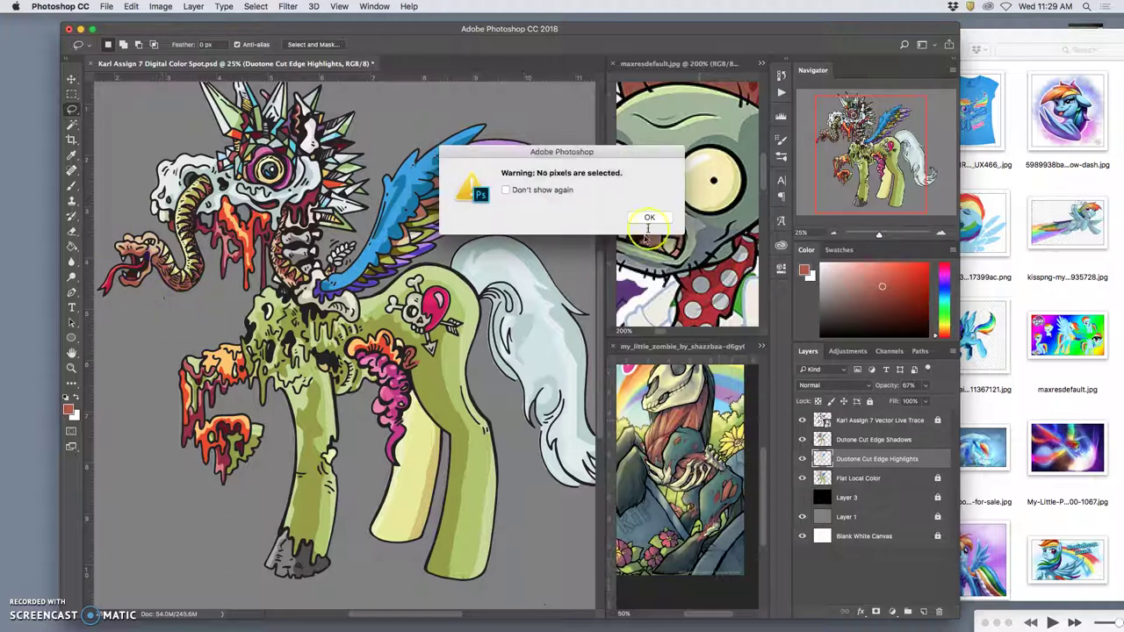
pyautogui.click(649, 219)
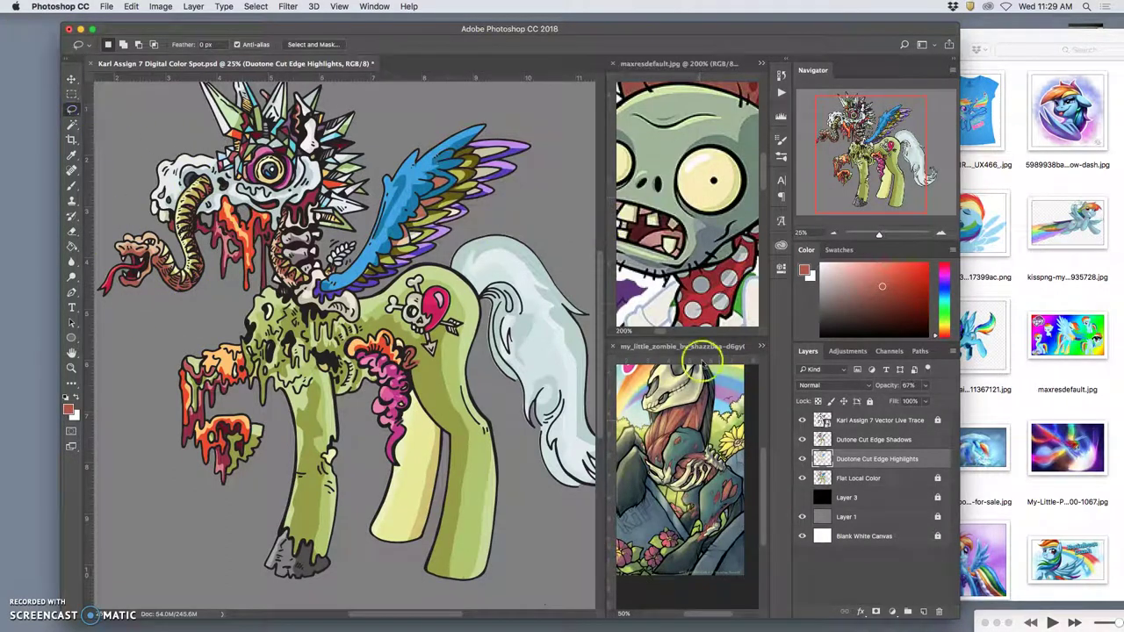
# Lasso and delete shading on the snake's yellow belly and neck coil, switching between the Dutone Cut Edge Shadows and Duotone Cut Edge Highlights layers.
pyautogui.click(864, 441)
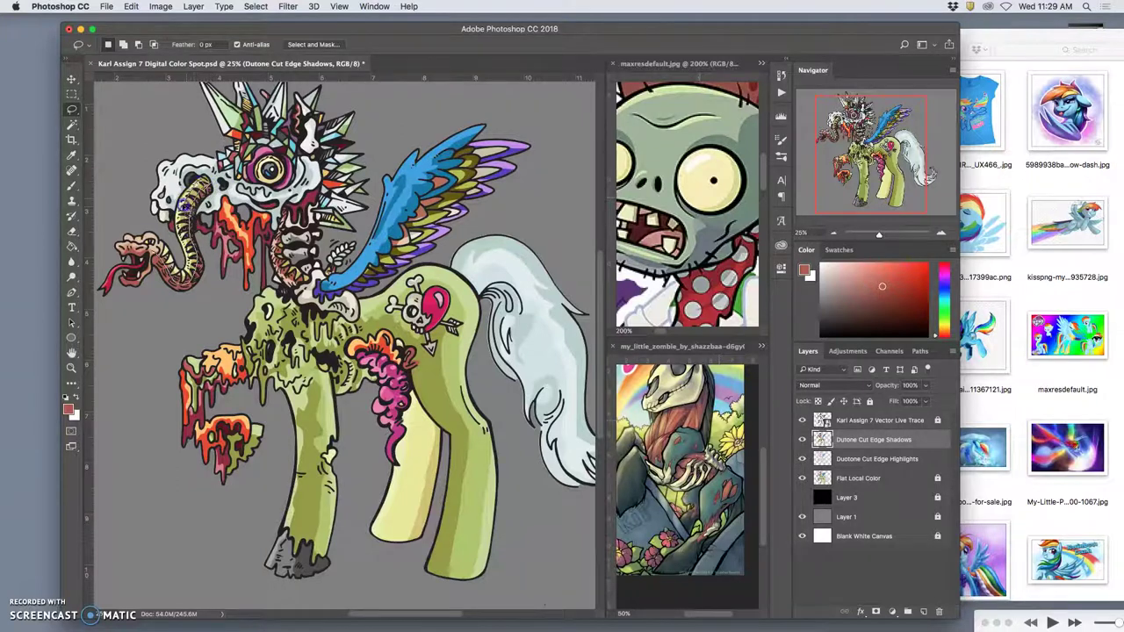
pyautogui.moveTo(173, 250); pyautogui.dragTo(180, 244)
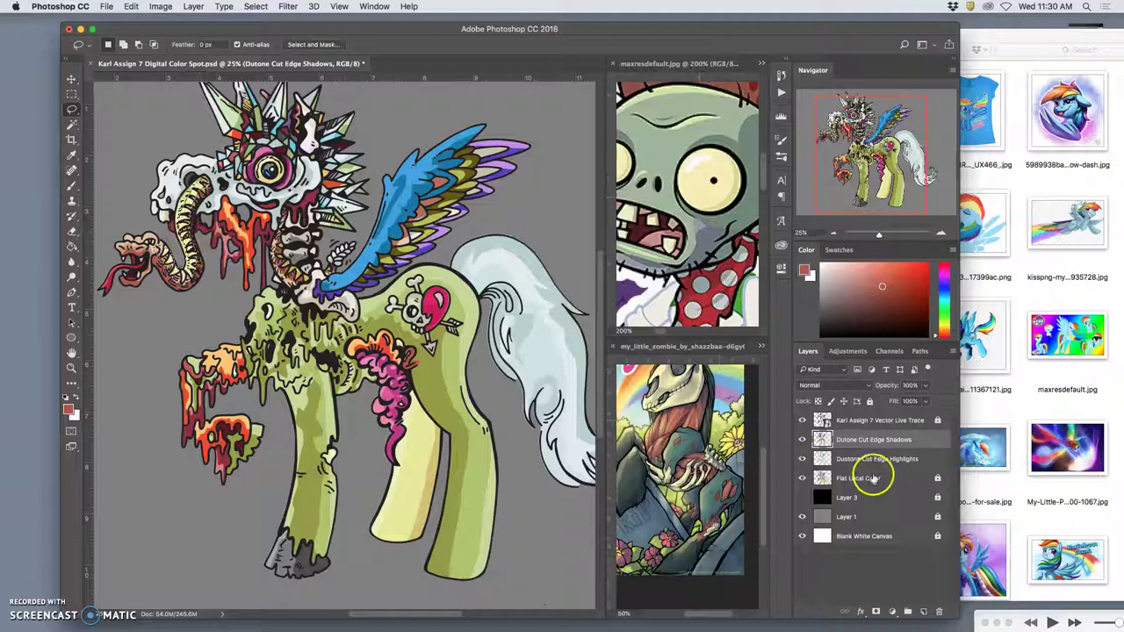
pyautogui.click(869, 459)
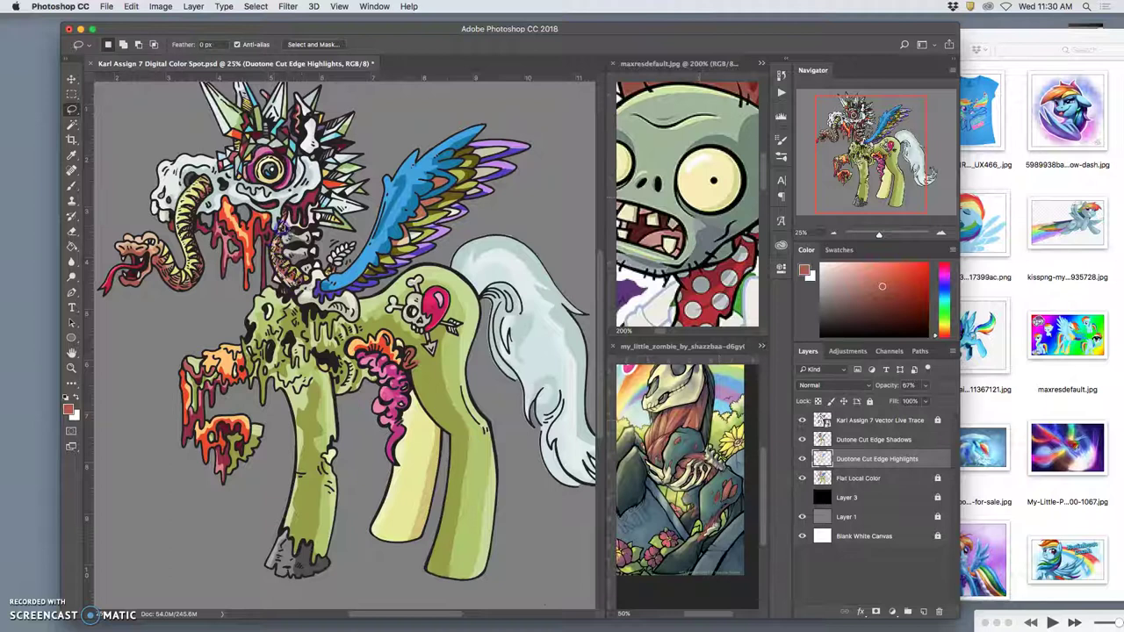
pyautogui.click(869, 439)
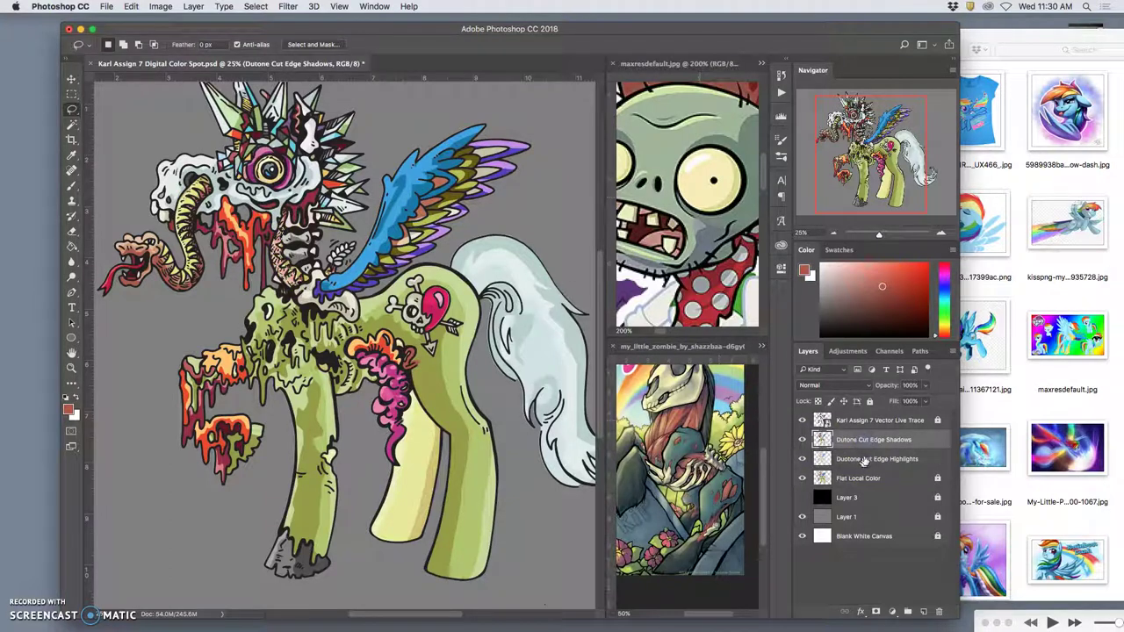
pyautogui.click(865, 459)
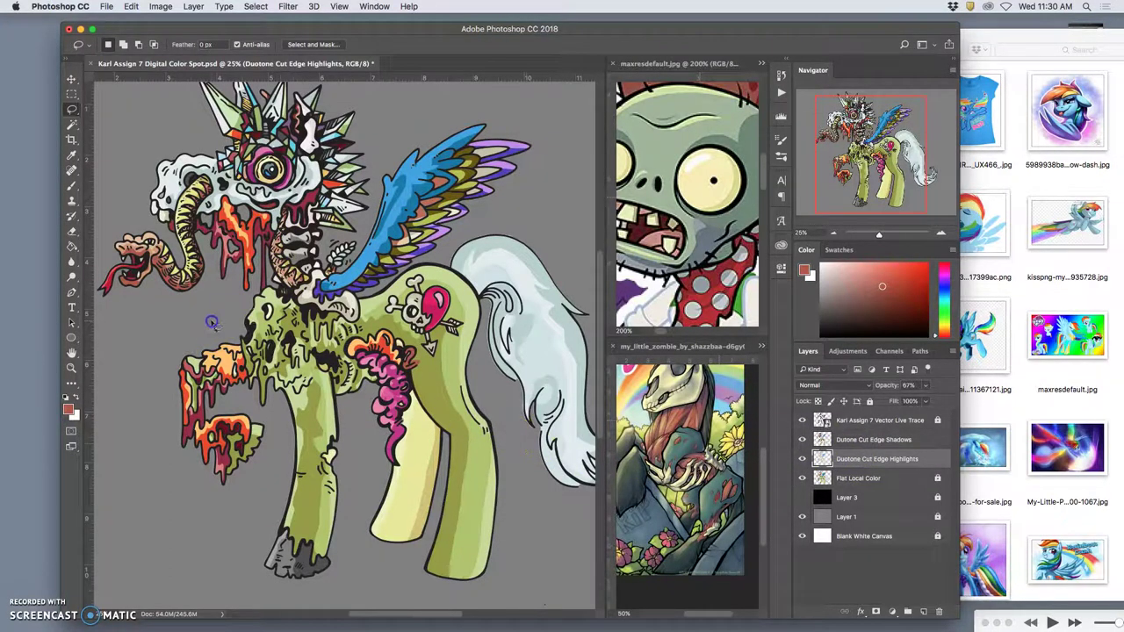
# Brush a sampled darker yellow over the belly scales at the lower end of the neck coil on the Dutone Cut Edge Shadows layer.
pyautogui.press('super+plus')
pyautogui.press('super+plus')
pyautogui.press('super+plus')
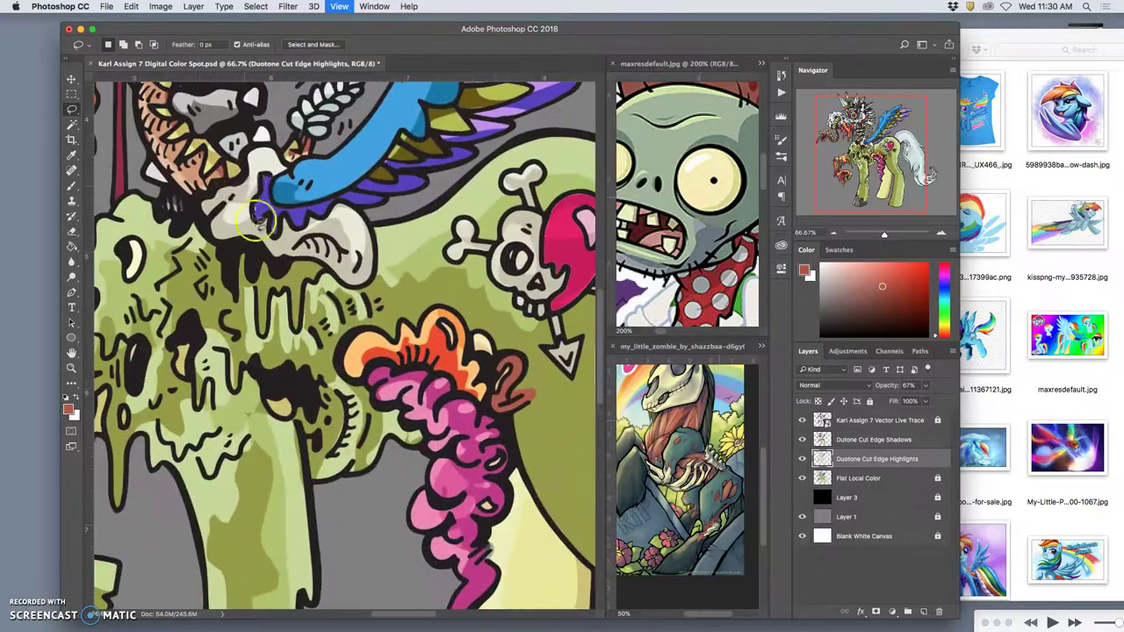
pyautogui.moveTo(251, 202); pyautogui.dragTo(427, 259)
pyautogui.press('super+plus')
pyautogui.press('super+plus')
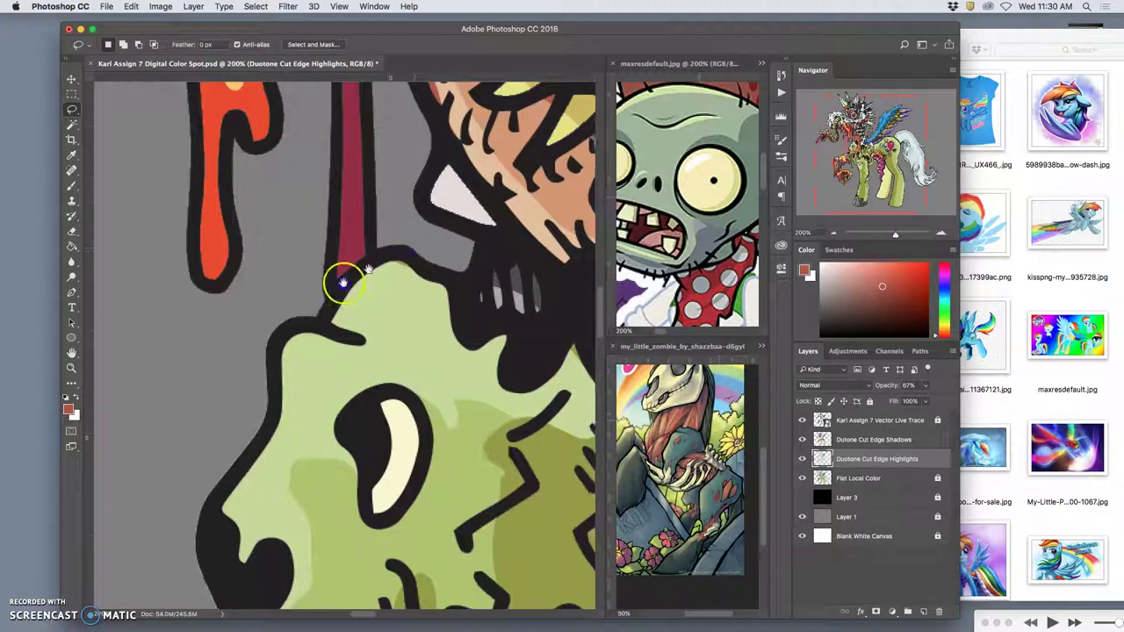
pyautogui.moveTo(325, 292); pyautogui.dragTo(291, 309)
pyautogui.hscroll(5, 324, 292)
pyautogui.scroll(3, 325, 291)
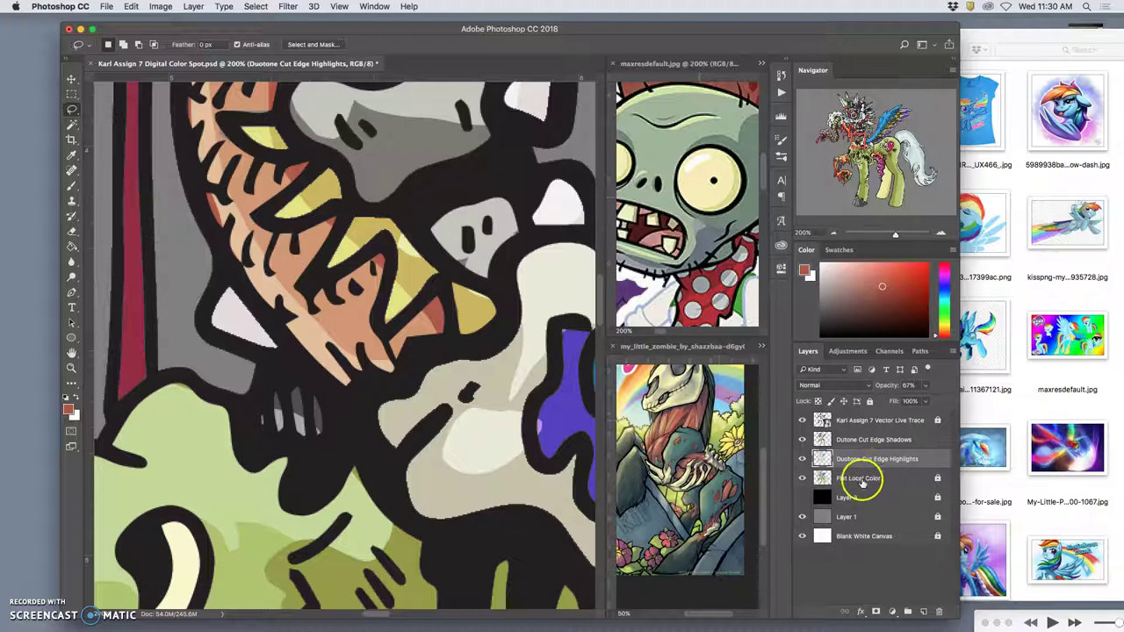
pyautogui.click(864, 444)
pyautogui.click(862, 444)
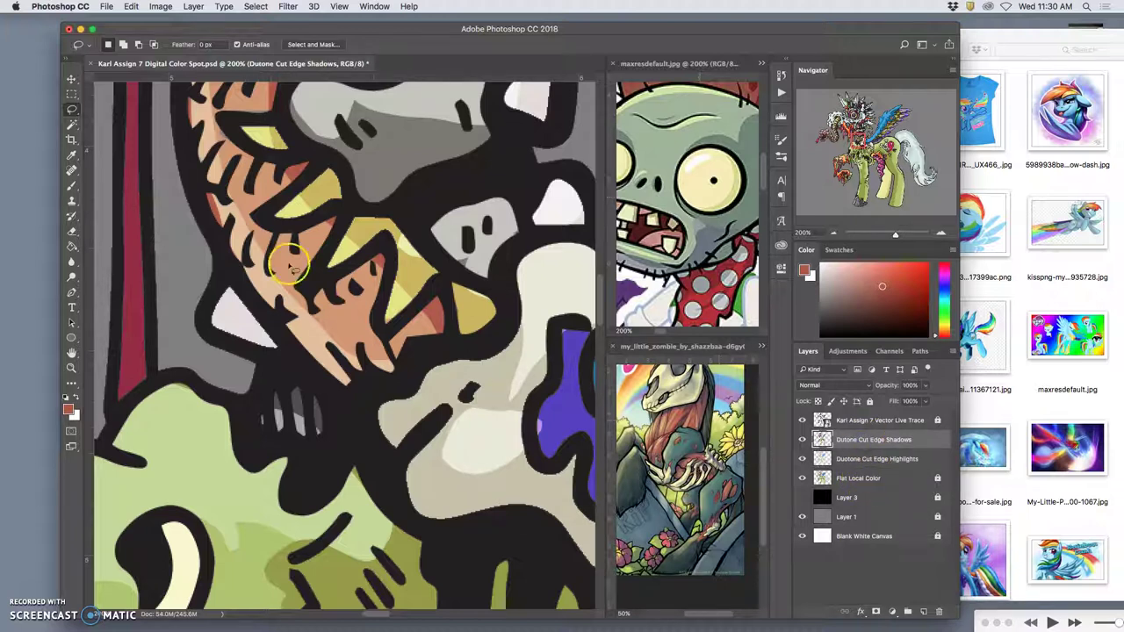
pyautogui.click(72, 186)
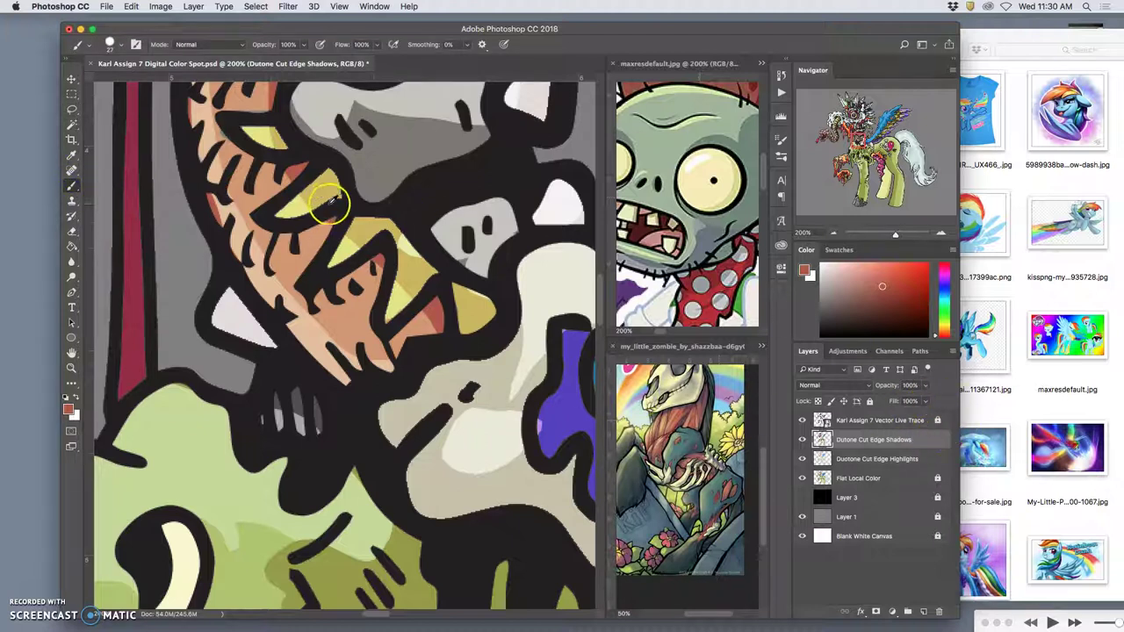
pyautogui.moveTo(329, 204); pyautogui.dragTo(301, 175)
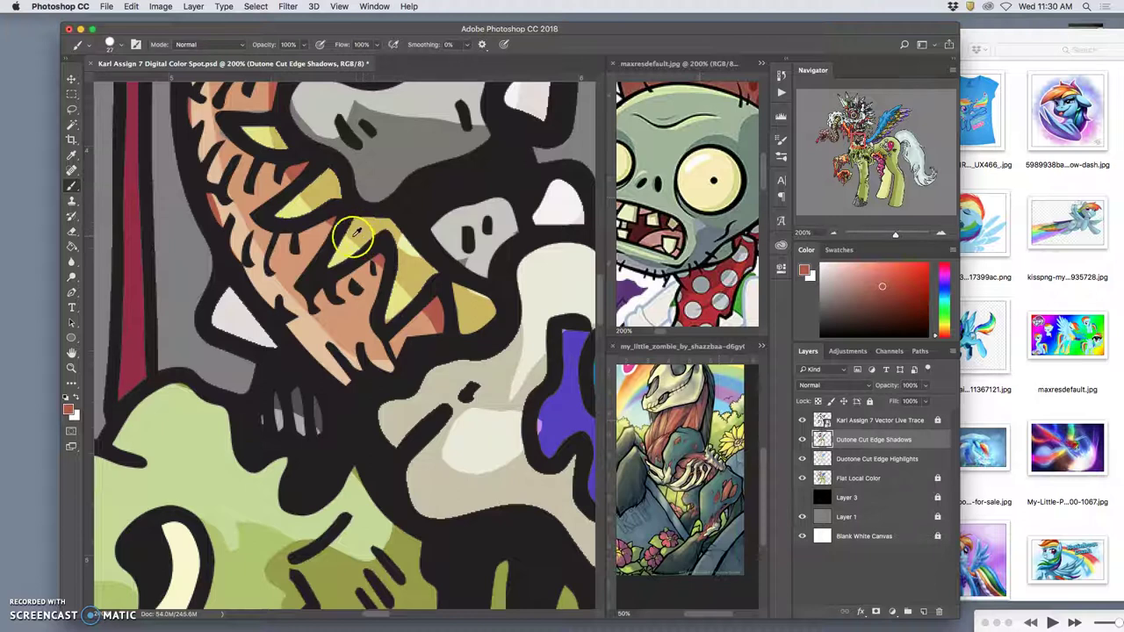
pyautogui.keyDown('alt'); pyautogui.click(353, 239); pyautogui.keyUp('alt')
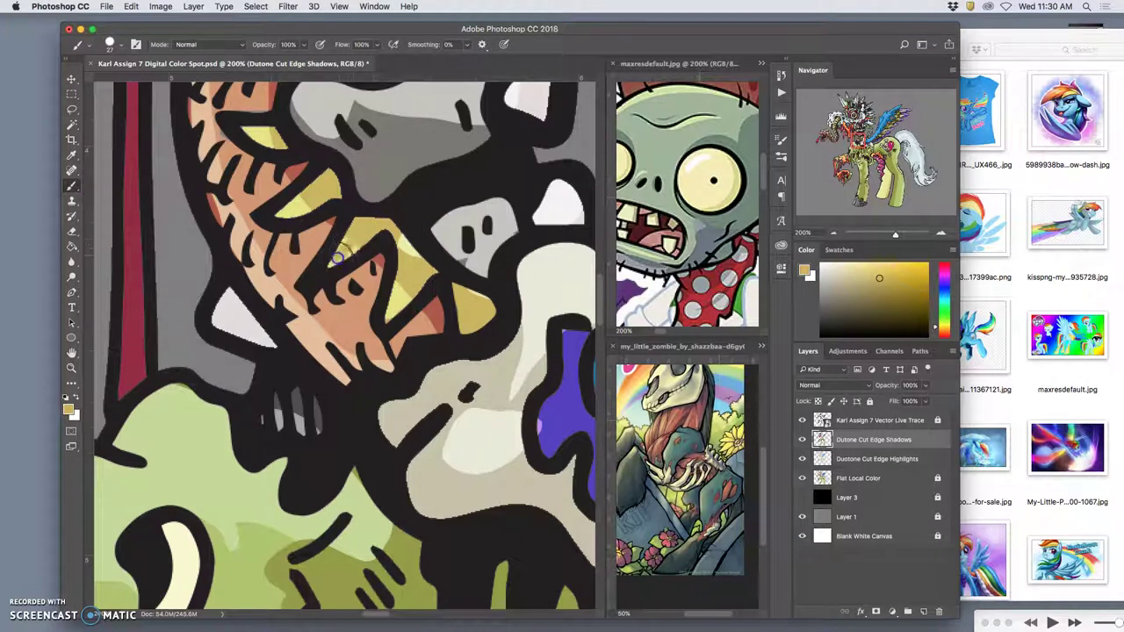
pyautogui.moveTo(404, 241); pyautogui.dragTo(399, 237)
pyautogui.click(484, 302)
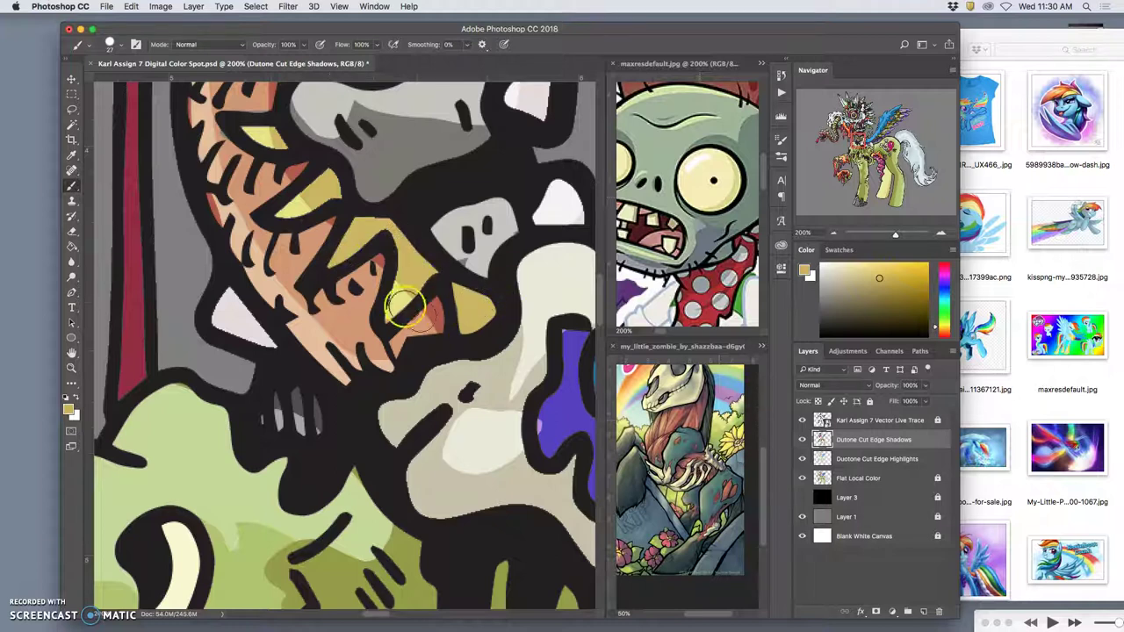
pyautogui.moveTo(379, 307)
pyautogui.mouseDown()
pyautogui.moveTo(401, 275)
pyautogui.moveTo(386, 286)
pyautogui.moveTo(282, 165)
pyautogui.moveTo(355, 221)
pyautogui.mouseUp()
# Paint sampled darker yellow shadows on the outer tips of the belly scales along the snake's hanging bend.
pyautogui.scroll(10, 443, 289)
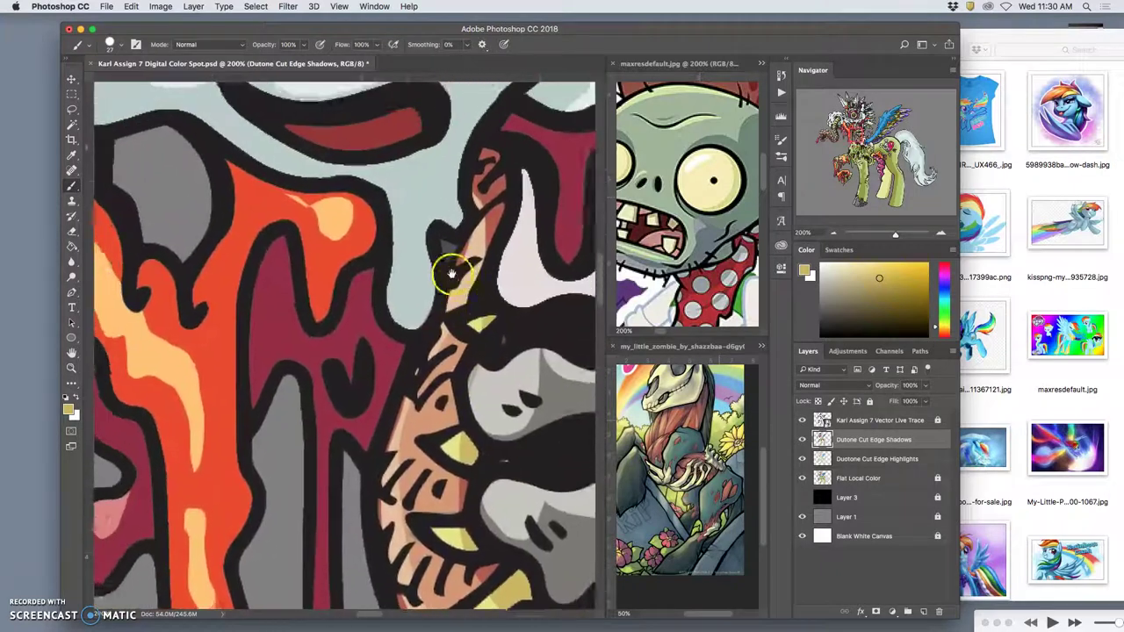
pyautogui.moveTo(438, 310)
pyautogui.mouseDown()
pyautogui.moveTo(436, 326)
pyautogui.moveTo(481, 251)
pyautogui.moveTo(426, 281)
pyautogui.moveTo(435, 298)
pyautogui.moveTo(461, 299)
pyautogui.mouseUp()
pyautogui.keyDown('alt'); pyautogui.click(394, 247); pyautogui.keyUp('alt')
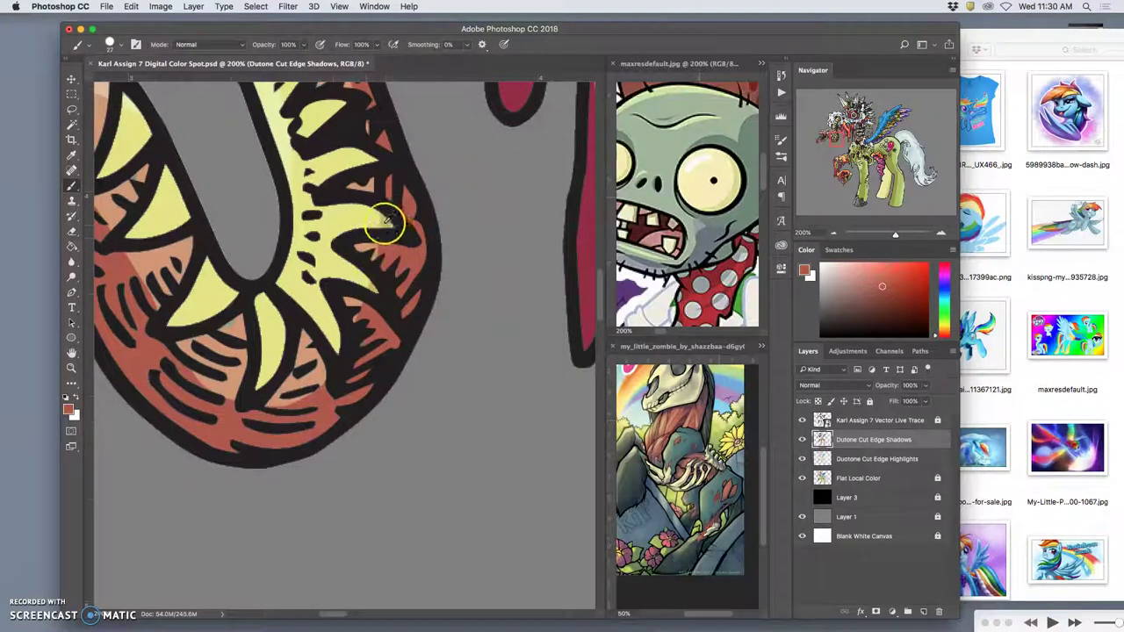
pyautogui.keyDown('alt'); pyautogui.click(387, 221); pyautogui.keyUp('alt')
pyautogui.moveTo(386, 222)
pyautogui.mouseDown()
pyautogui.moveTo(338, 207)
pyautogui.moveTo(363, 177)
pyautogui.moveTo(380, 179)
pyautogui.mouseUp()
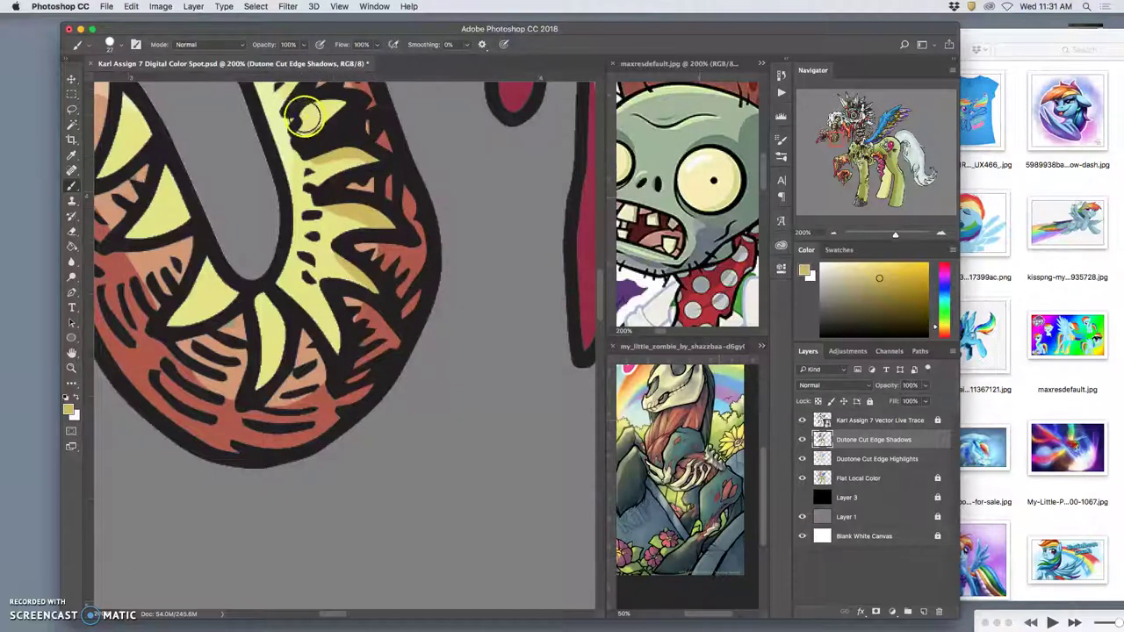
pyautogui.moveTo(303, 113); pyautogui.dragTo(350, 114)
# Brush sampled peach and flesh tones over the snake's cheek and lower jaw on the Dutone Cut Edge Shadows layer.
pyautogui.scroll(-4, 347, 180)
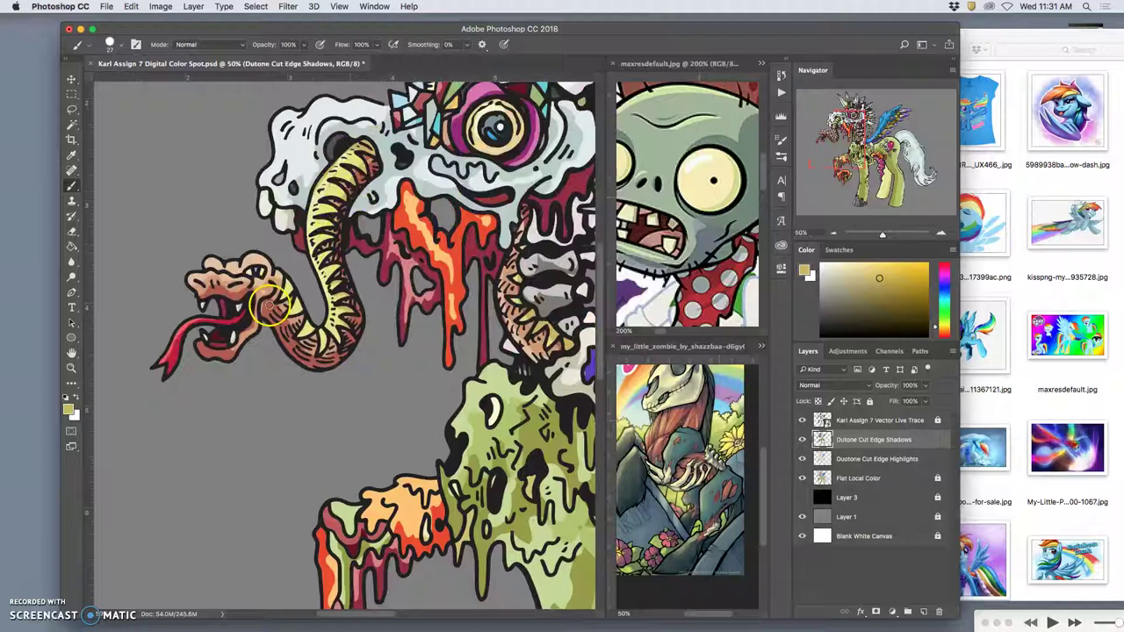
pyautogui.keyDown('alt'); pyautogui.click(266, 304); pyautogui.keyUp('alt')
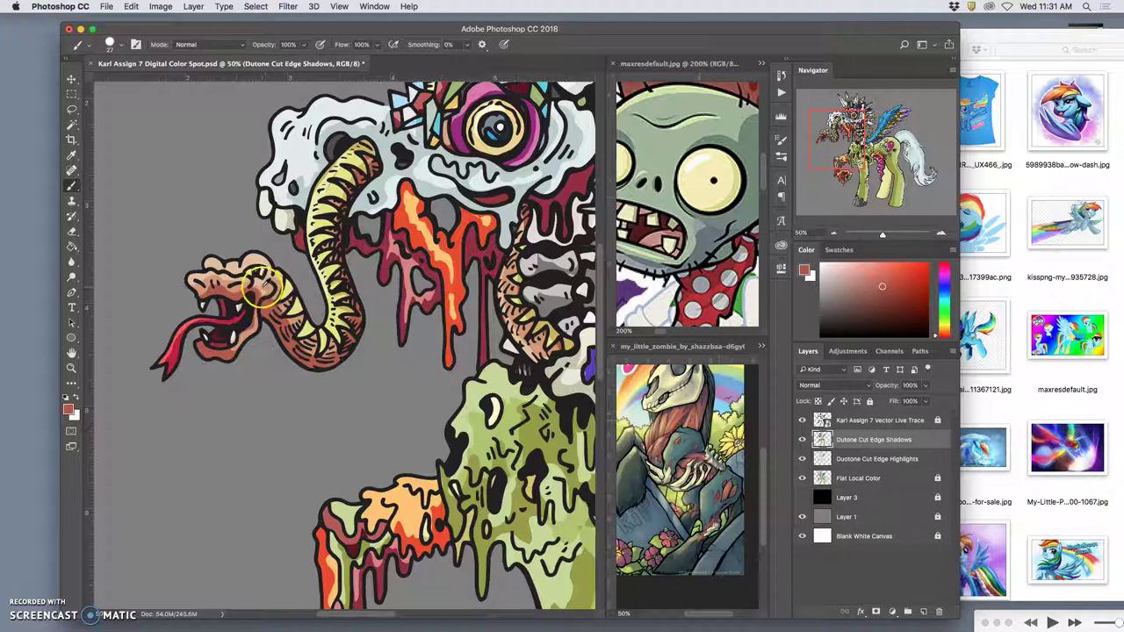
pyautogui.keyDown('alt'); pyautogui.click(260, 283); pyautogui.keyUp('alt')
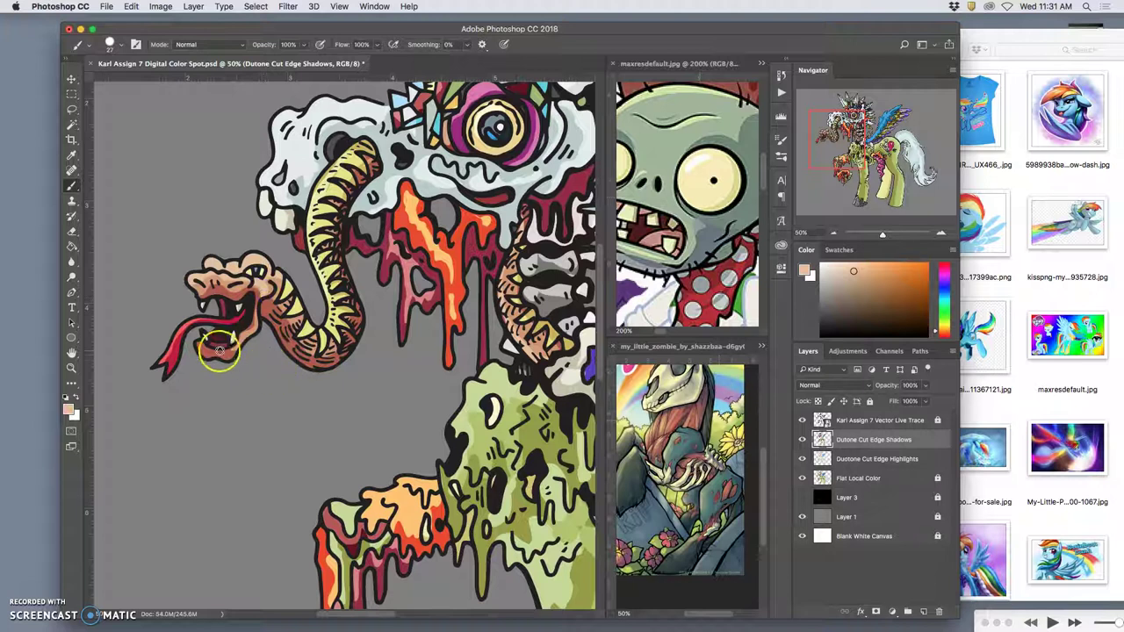
pyautogui.keyDown('alt'); pyautogui.click(219, 285); pyautogui.keyUp('alt')
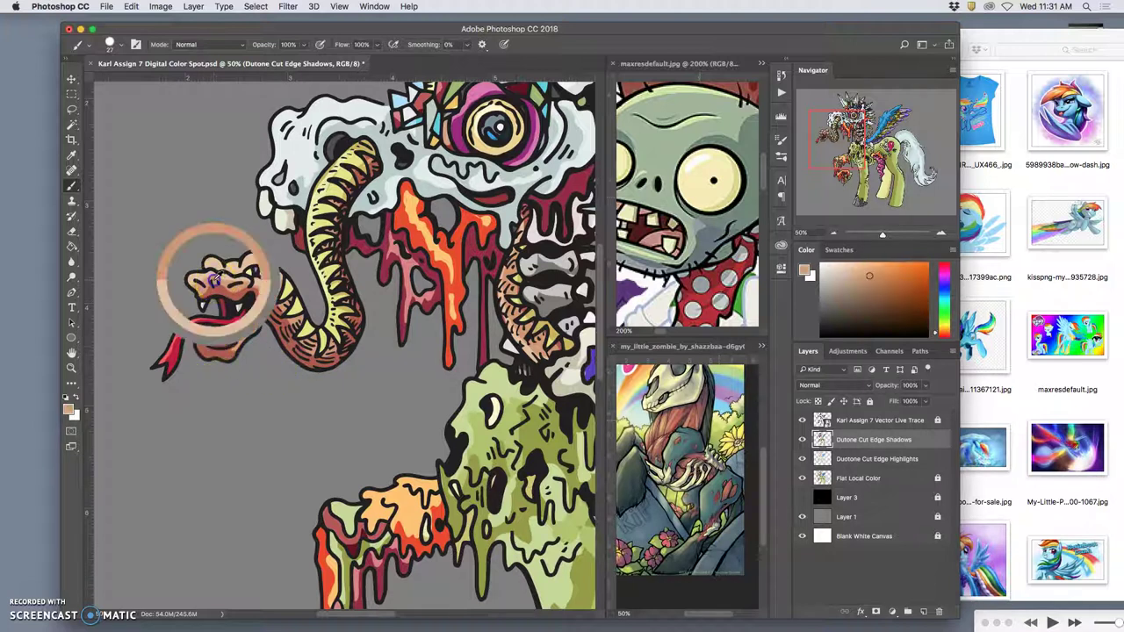
pyautogui.click(201, 342)
pyautogui.moveTo(201, 341); pyautogui.dragTo(209, 351)
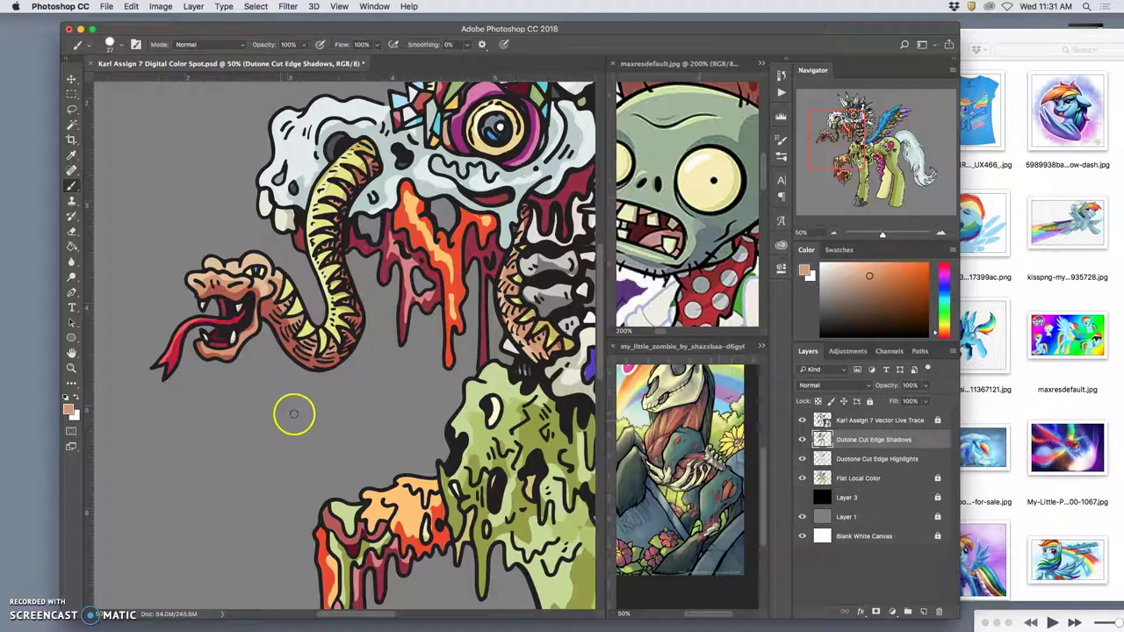
# Shade the inside of the snake's mouth and the base of its tongue with a sampled dark red.
pyautogui.keyDown('alt'); pyautogui.click(217, 342); pyautogui.keyUp('alt')
pyautogui.click(243, 307)
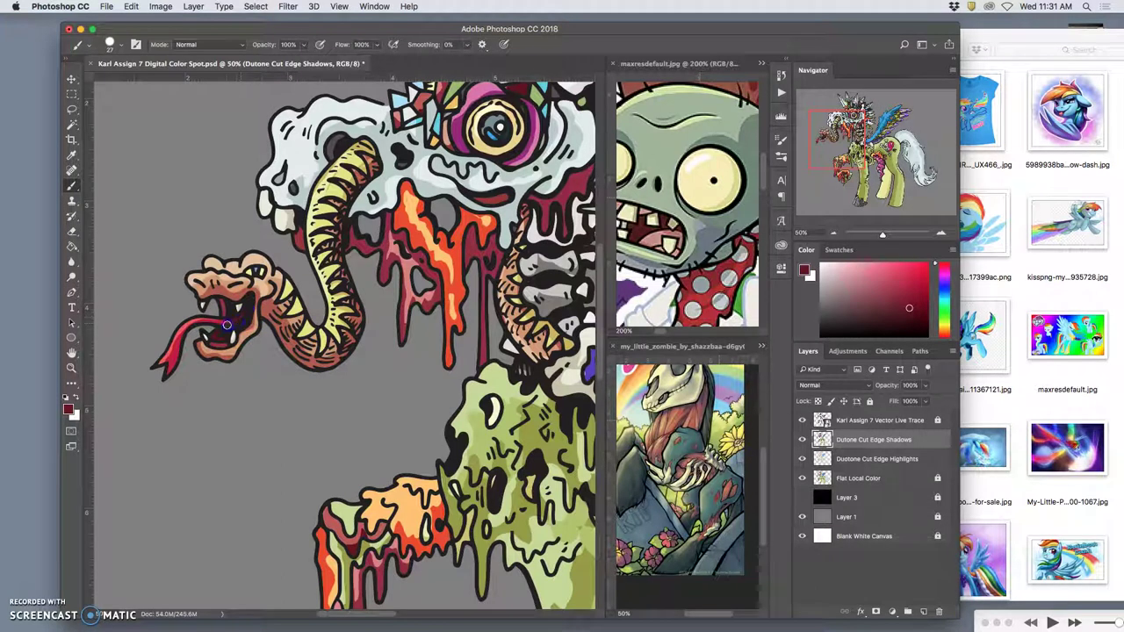
pyautogui.moveTo(225, 325)
pyautogui.mouseDown()
pyautogui.moveTo(196, 376)
pyautogui.moveTo(210, 427)
pyautogui.moveTo(323, 367)
pyautogui.moveTo(351, 332)
pyautogui.moveTo(326, 283)
pyautogui.moveTo(315, 299)
pyautogui.moveTo(293, 280)
pyautogui.moveTo(316, 288)
pyautogui.moveTo(260, 336)
pyautogui.moveTo(293, 304)
pyautogui.moveTo(207, 344)
pyautogui.moveTo(235, 356)
pyautogui.moveTo(279, 308)
pyautogui.mouseUp()
# Check the zombie reference's eye colors, pick a darker tan, and shade the upper edge of the pony eye's cream ring.
pyautogui.click(737, 182)
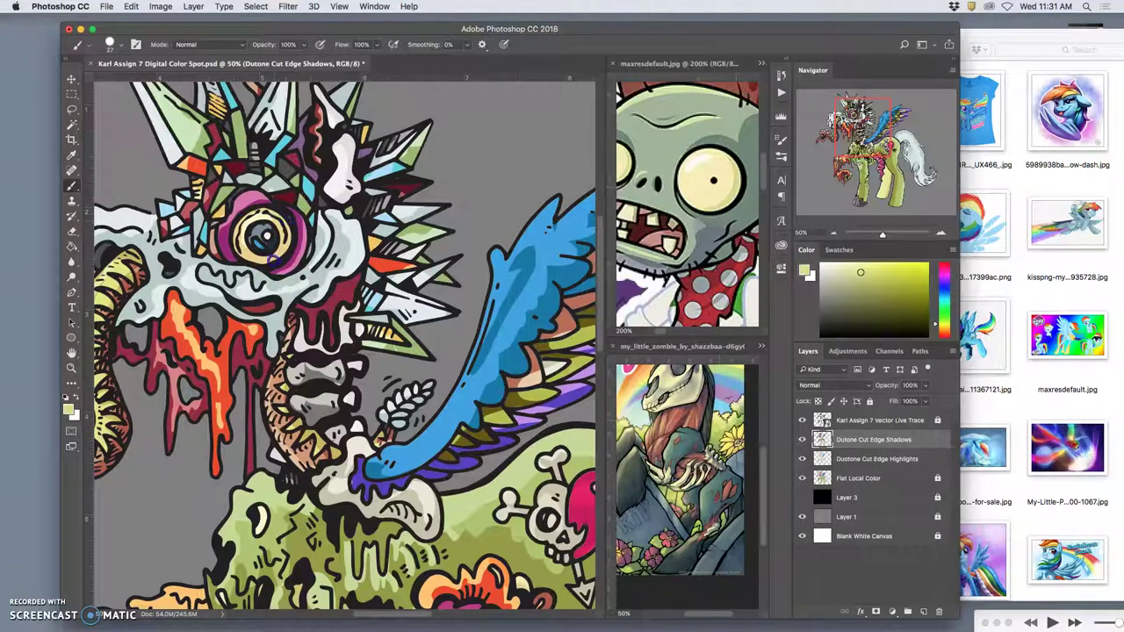
pyautogui.keyDown('alt'); pyautogui.click(722, 138); pyautogui.keyUp('alt')
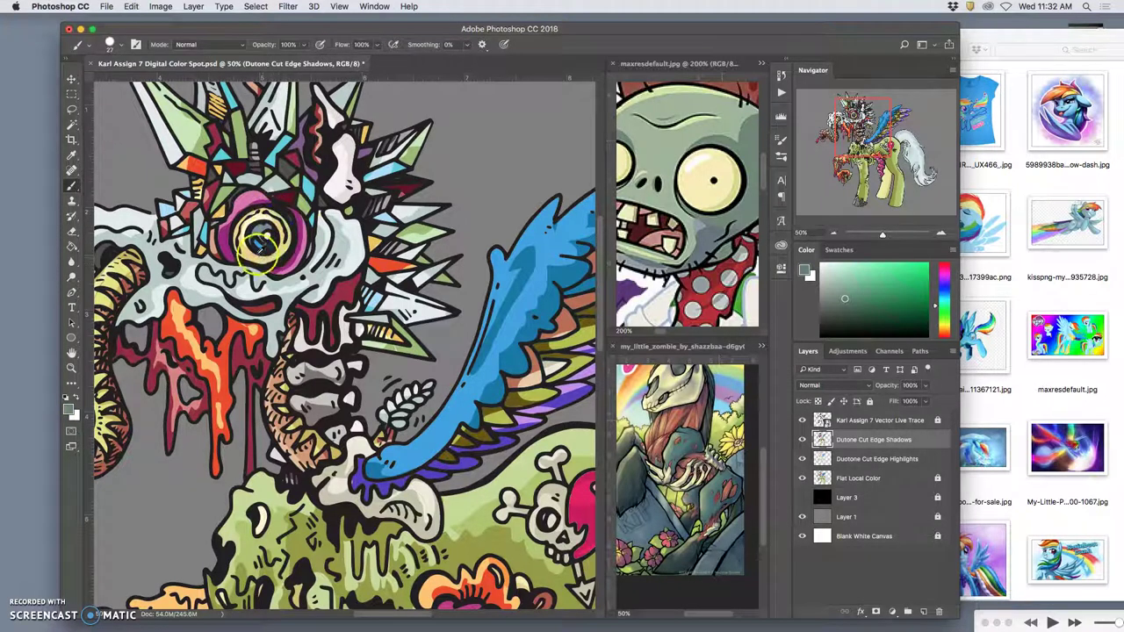
pyautogui.keyDown('alt'); pyautogui.click(252, 254); pyautogui.keyUp('alt')
pyautogui.click(531, 260)
pyautogui.click(865, 287)
pyautogui.moveTo(863, 291); pyautogui.dragTo(861, 287)
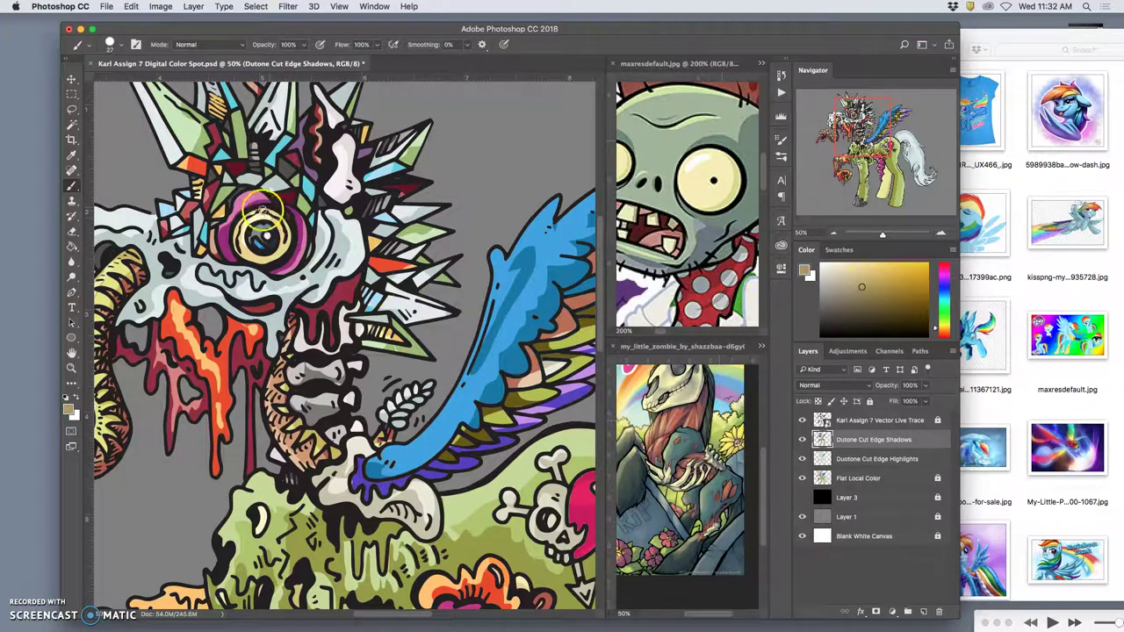
pyautogui.moveTo(263, 211); pyautogui.dragTo(273, 214)
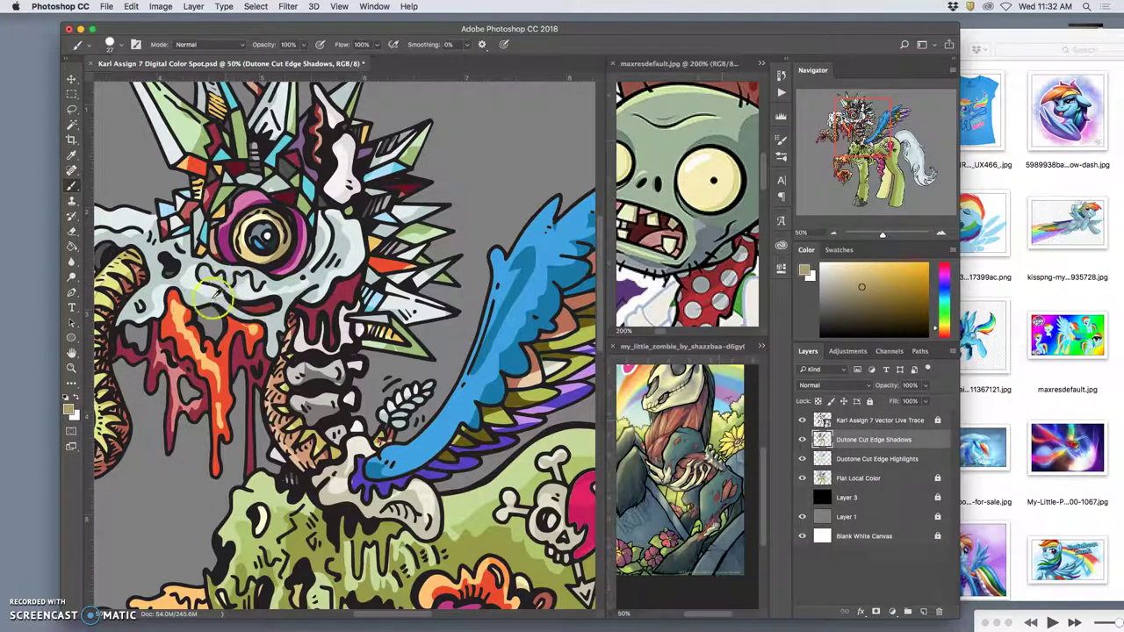
# Pick a dark grey-teal based on the skull's color and shade the skull's drip creases, nostril and snout cavities.
pyautogui.keyDown('alt'); pyautogui.click(208, 273); pyautogui.keyUp('alt')
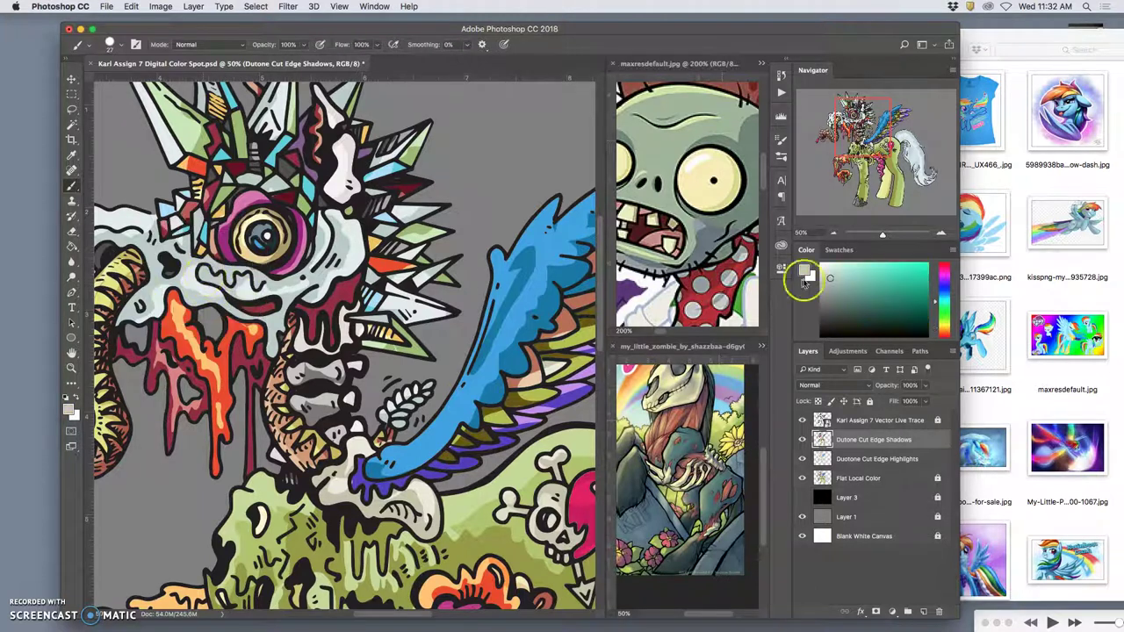
pyautogui.moveTo(845, 267); pyautogui.dragTo(839, 304)
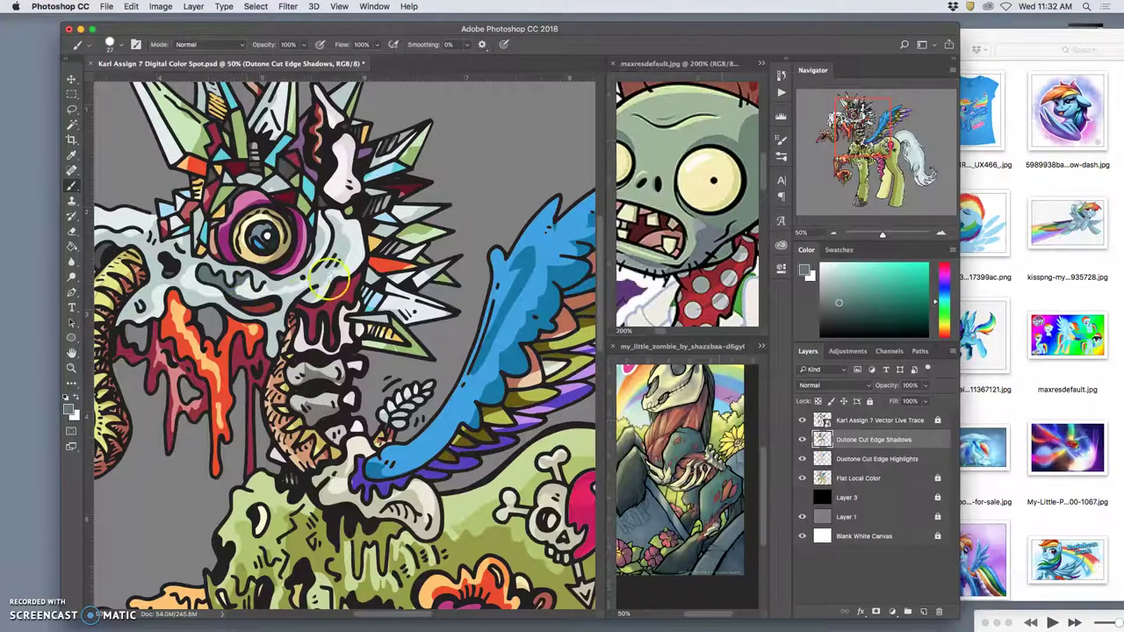
pyautogui.moveTo(264, 299)
pyautogui.mouseDown()
pyautogui.moveTo(281, 281)
pyautogui.moveTo(414, 272)
pyautogui.mouseUp()
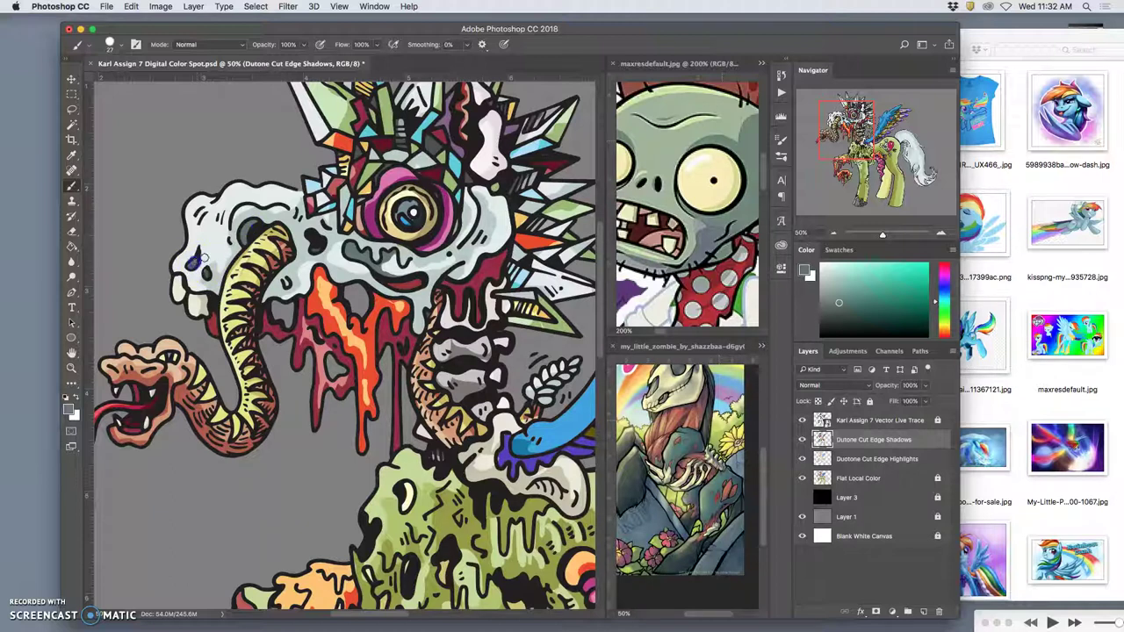
pyautogui.click(310, 244)
pyautogui.click(247, 211)
# Shade the top of the skull's snout with a sampled light grey, and its front teeth with a sampled neutral tone.
pyautogui.keyDown('alt'); pyautogui.click(344, 276); pyautogui.keyUp('alt')
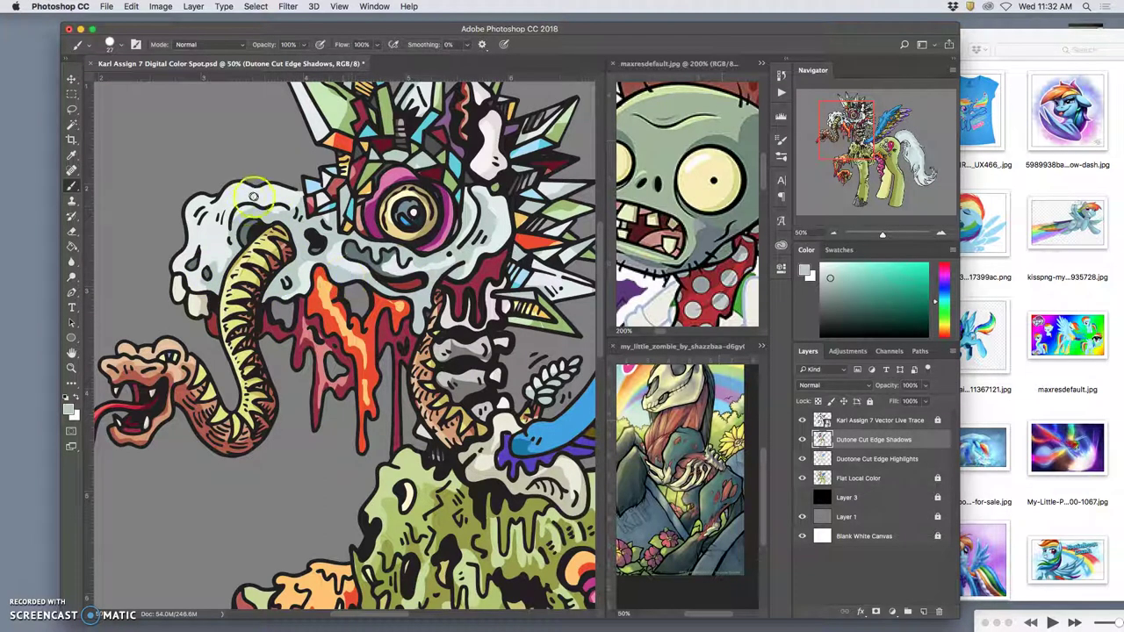
pyautogui.click(226, 211)
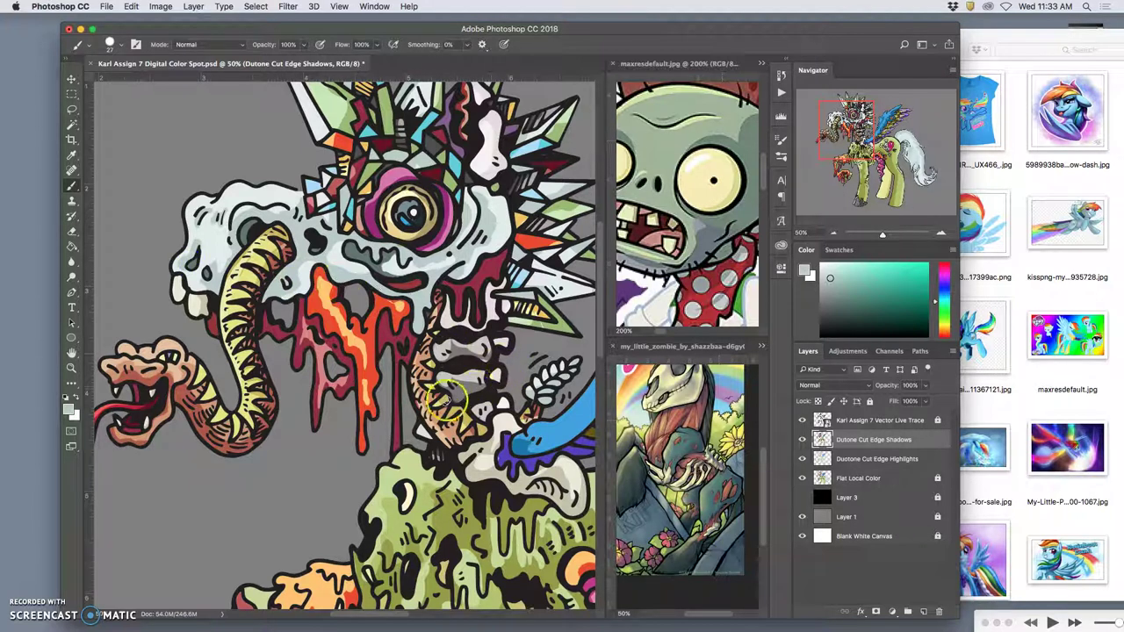
pyautogui.click(201, 303)
pyautogui.keyDown('alt'); pyautogui.click(206, 302); pyautogui.keyUp('alt')
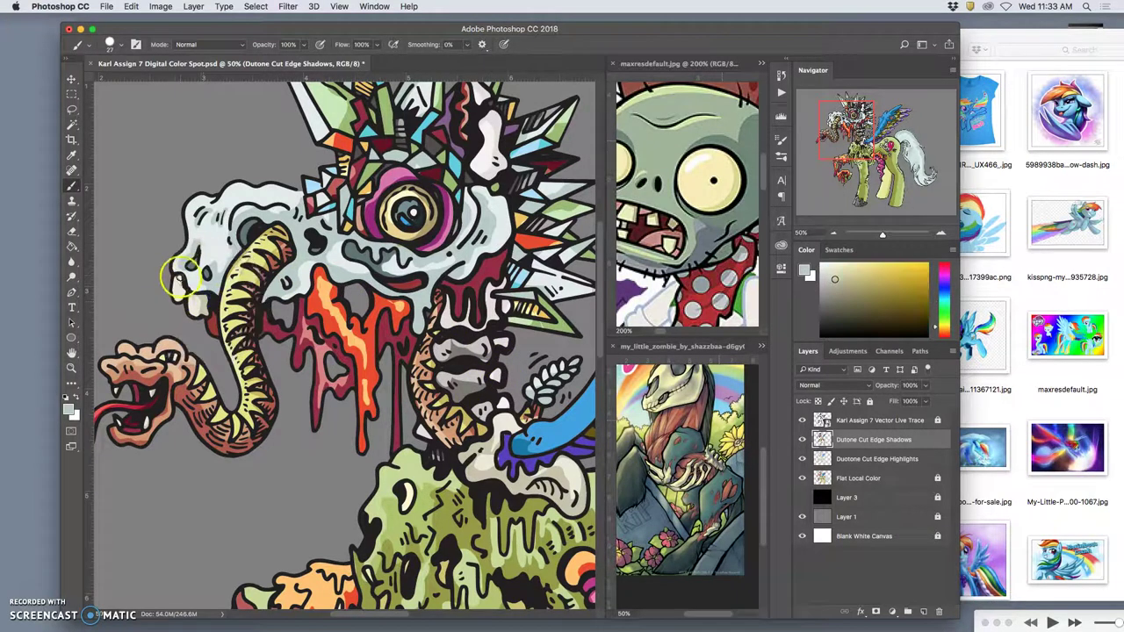
pyautogui.click(176, 275)
# Brush sampled light and dark greys over the neck vertebrae to refine their shadows.
pyautogui.click(474, 376)
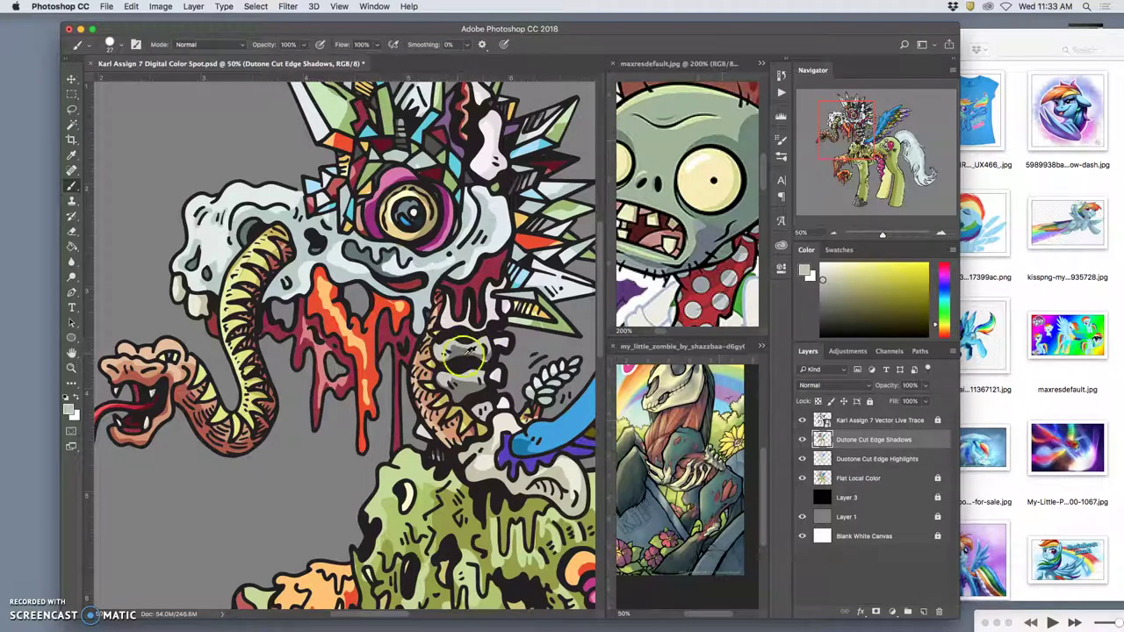
pyautogui.keyDown('alt'); pyautogui.click(457, 354); pyautogui.keyUp('alt')
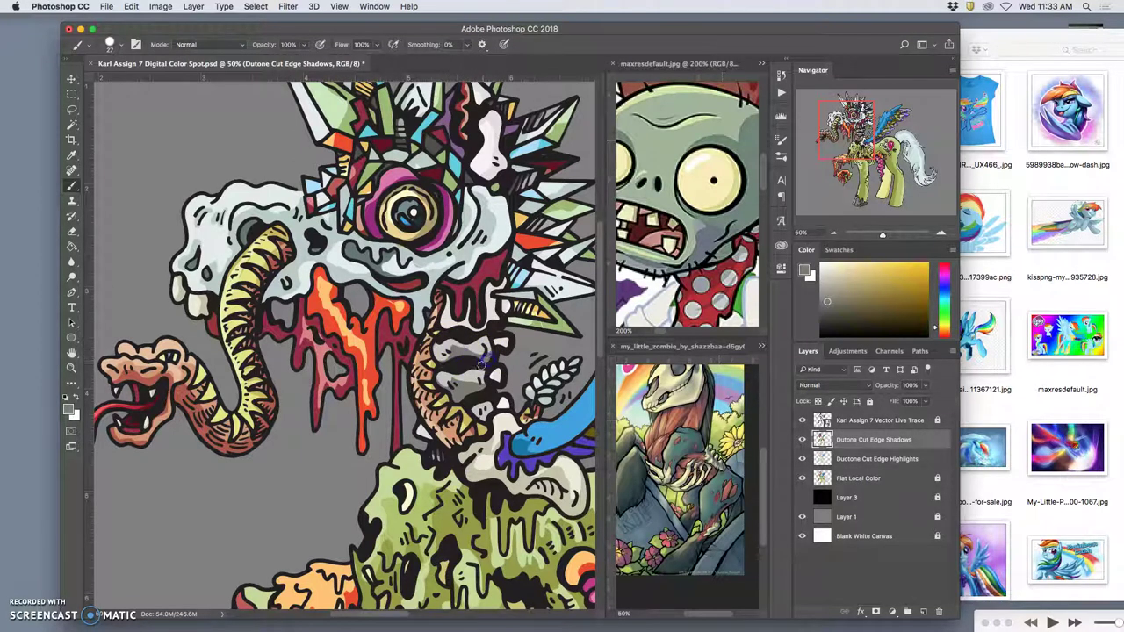
pyautogui.keyDown('alt'); pyautogui.click(481, 365); pyautogui.keyUp('alt')
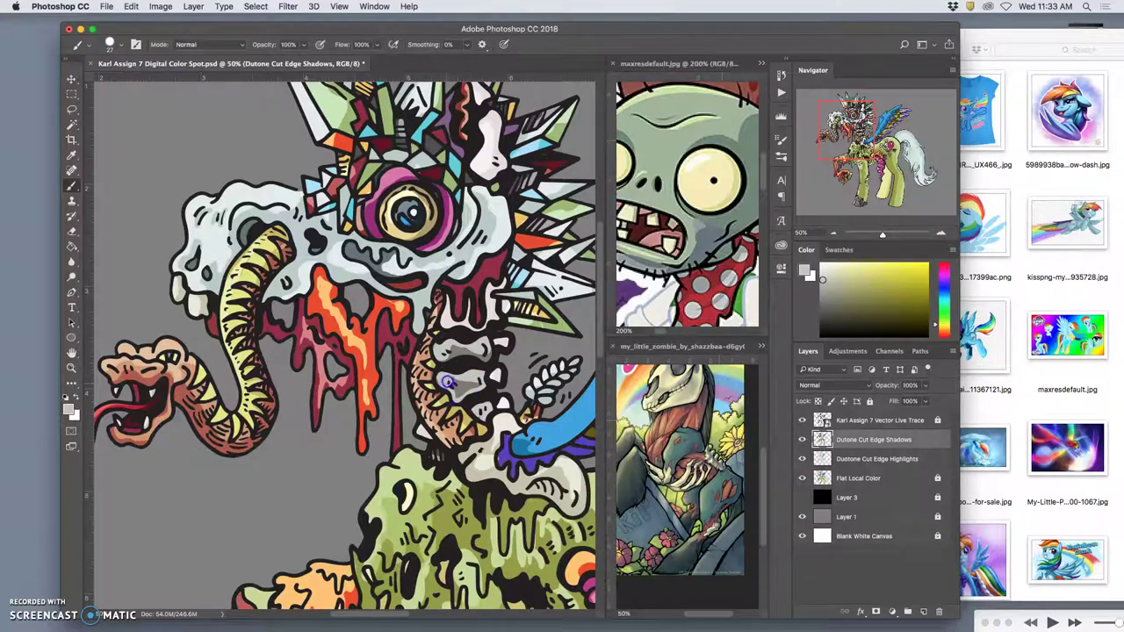
pyautogui.click(488, 356)
pyautogui.click(452, 393)
# Paint sampled off-white over the shoulder bone beneath the neck vertebrae and beside the wing's base.
pyautogui.press('super+minus')
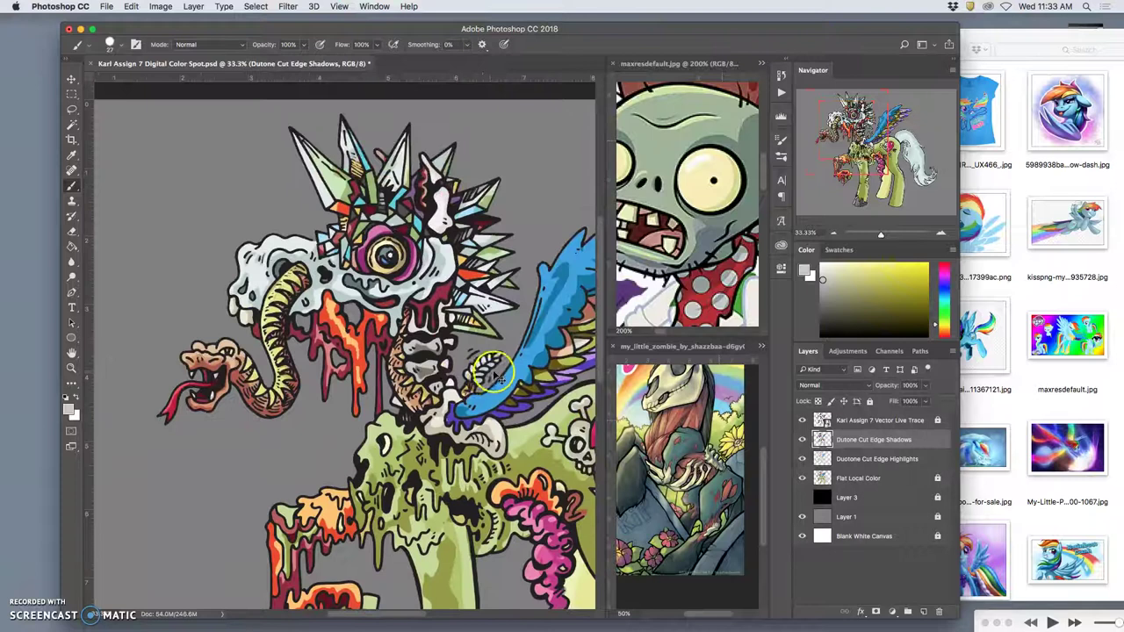
pyautogui.click(476, 411)
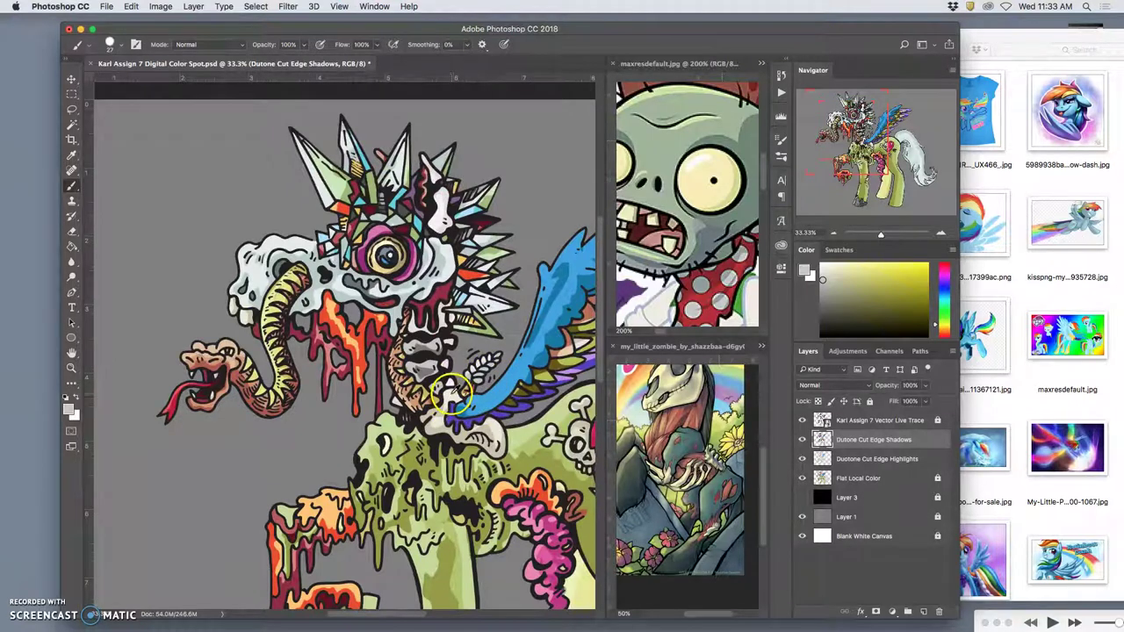
pyautogui.keyDown('alt'); pyautogui.click(449, 397); pyautogui.keyUp('alt')
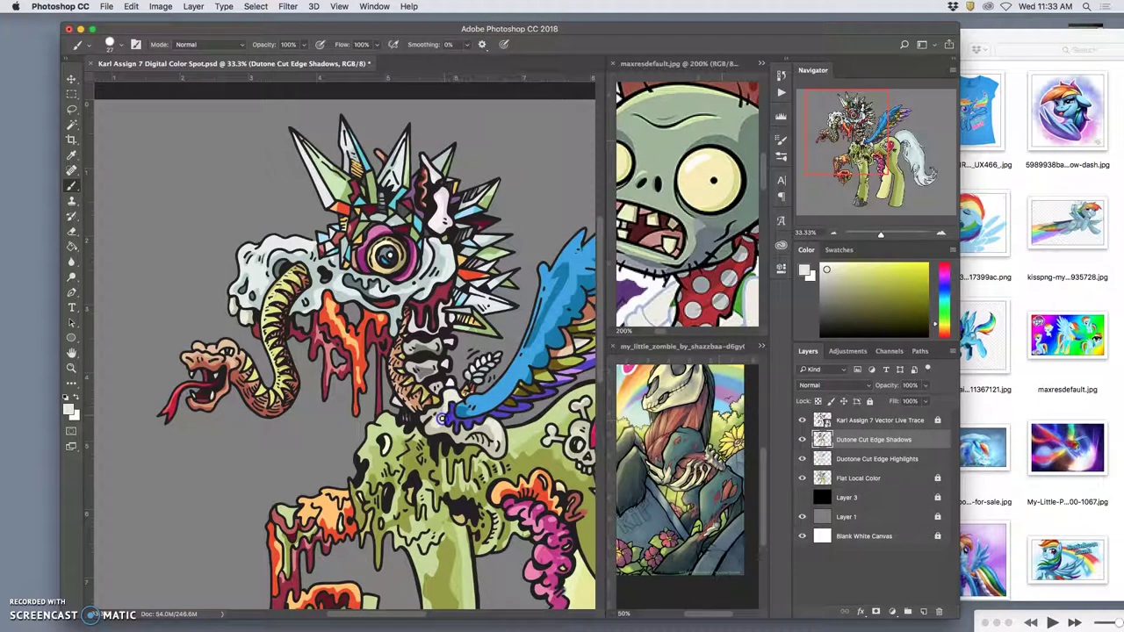
pyautogui.moveTo(438, 420); pyautogui.dragTo(477, 426)
# Lasso highlight shapes along the blue wing's upper edge and tip on the Duotone Cut Edge Highlights layer.
pyautogui.click(72, 109)
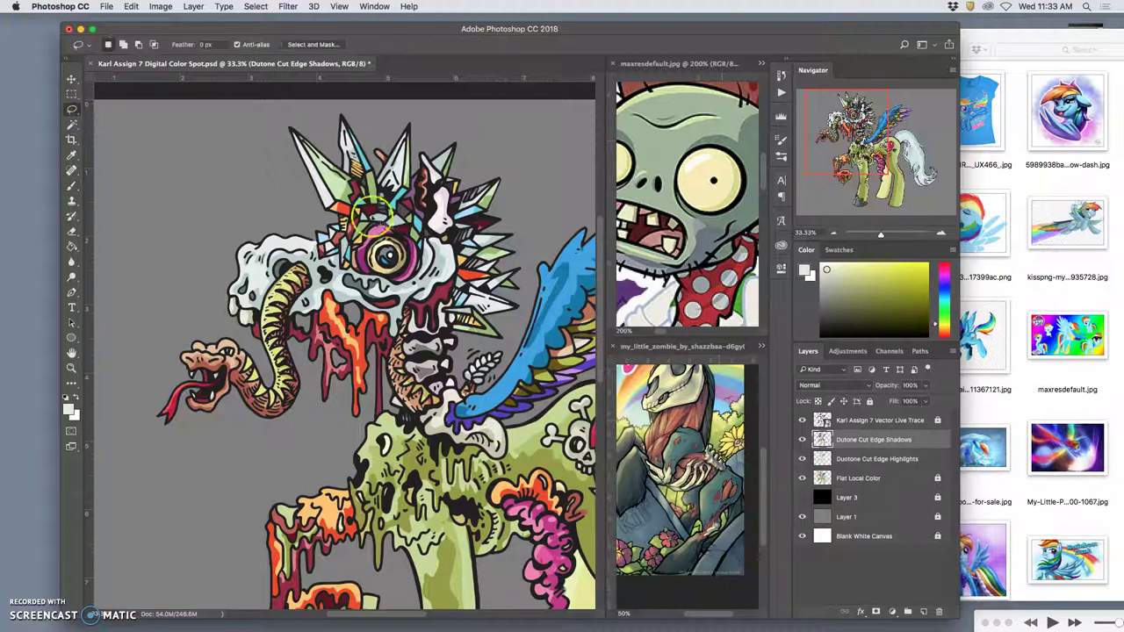
pyautogui.click(865, 459)
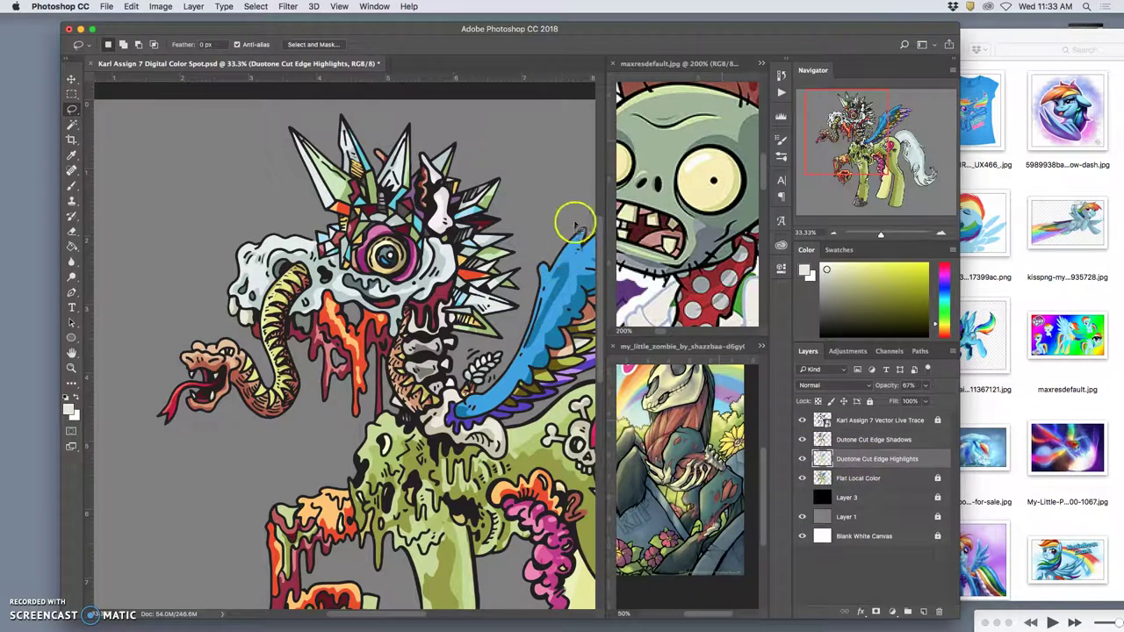
pyautogui.moveTo(575, 225)
pyautogui.mouseDown()
pyautogui.moveTo(543, 242)
pyautogui.moveTo(531, 271)
pyautogui.moveTo(567, 259)
pyautogui.mouseUp()
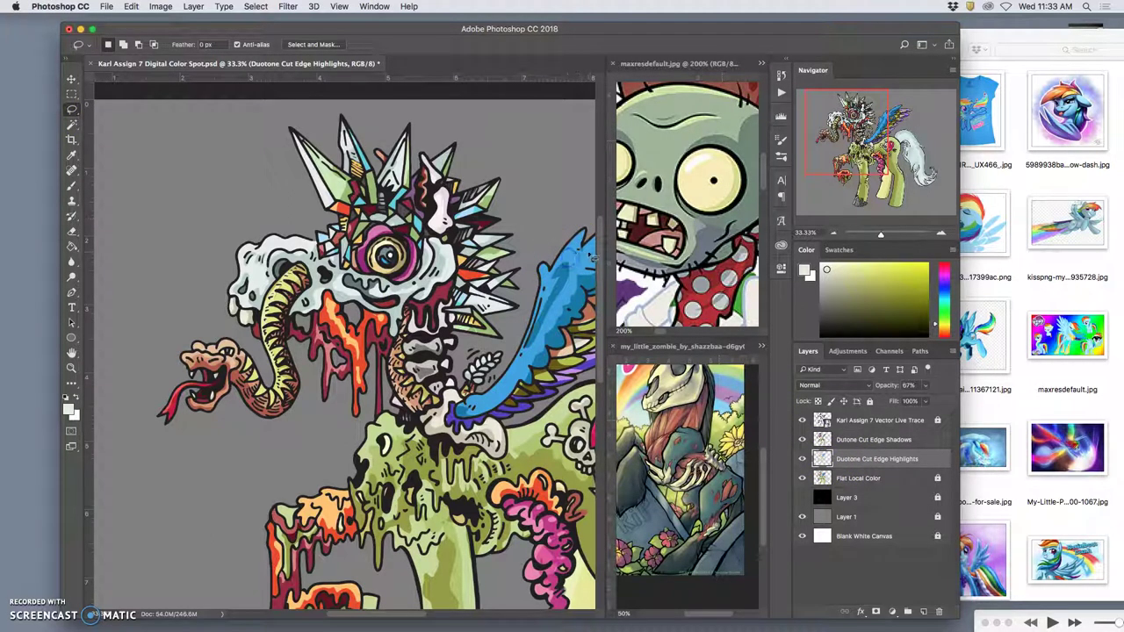
pyautogui.press('super+minus')
pyautogui.press('super+minus')
pyautogui.moveTo(444, 191); pyautogui.dragTo(409, 214)
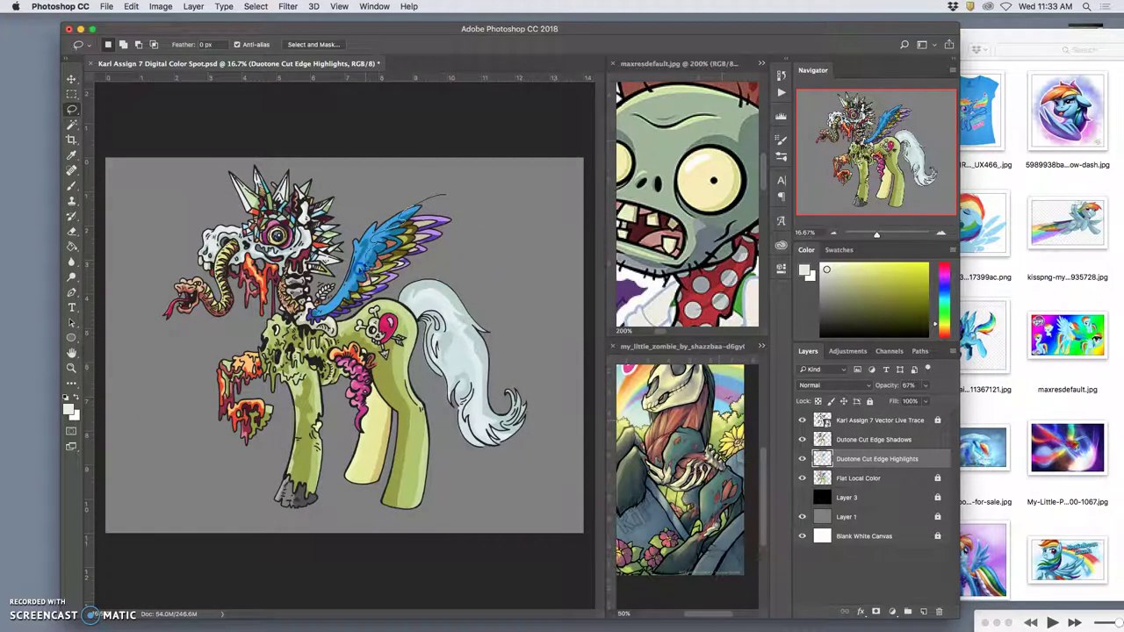
pyautogui.moveTo(320, 325); pyautogui.dragTo(438, 198)
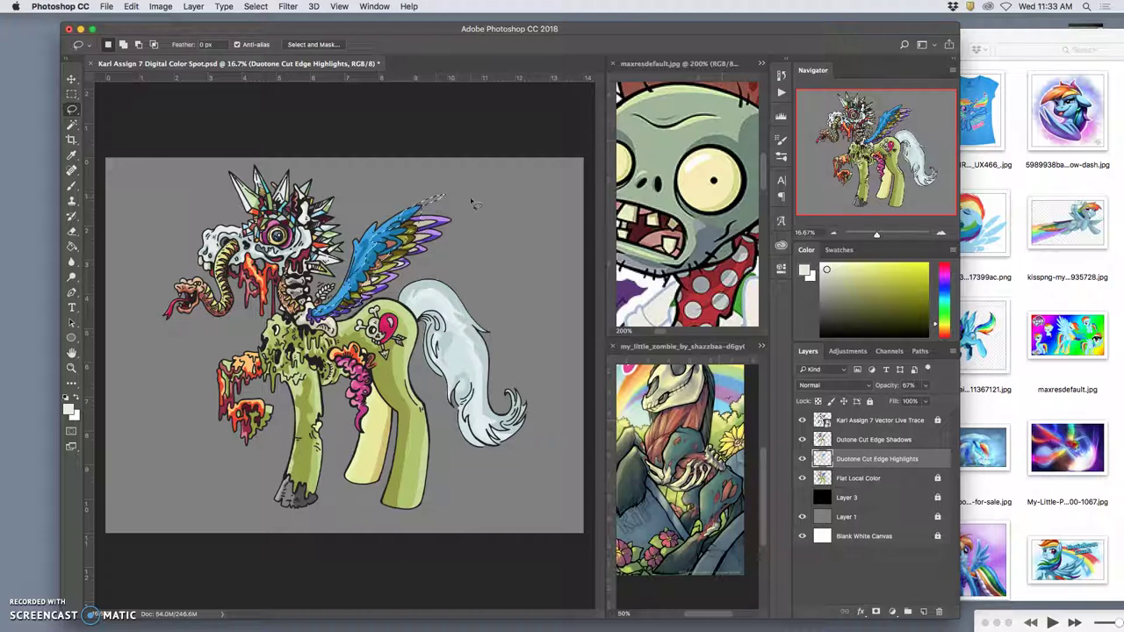
pyautogui.click(481, 209)
pyautogui.moveTo(359, 260)
pyautogui.mouseDown()
pyautogui.moveTo(312, 322)
pyautogui.moveTo(407, 238)
pyautogui.mouseUp()
pyautogui.click(471, 220)
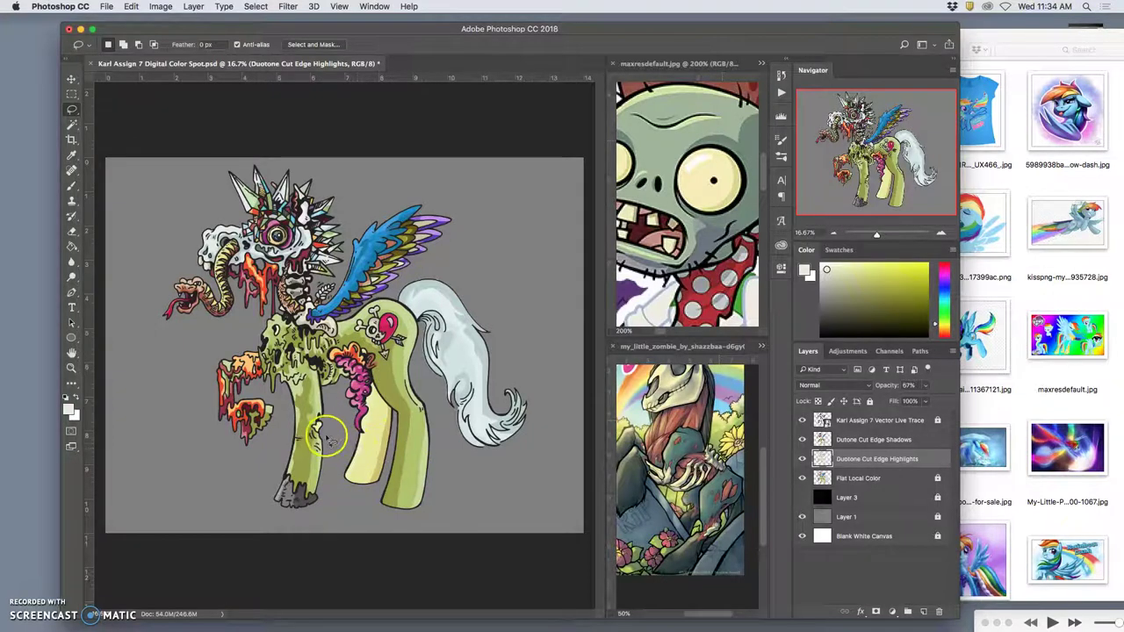
# Lasso an area along the upper front leg's outer edge and fill it with the foreground color, dismissing the warning.
pyautogui.scroll(3, 329, 435)
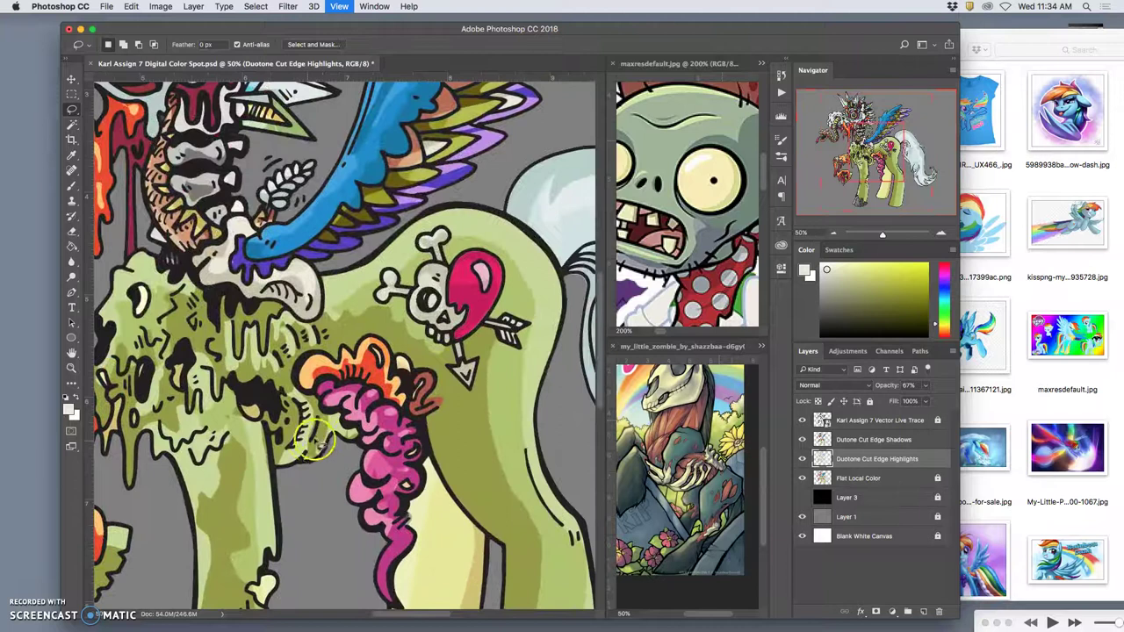
pyautogui.scroll(-2, 412, 290)
pyautogui.hscroll(-2, 413, 289)
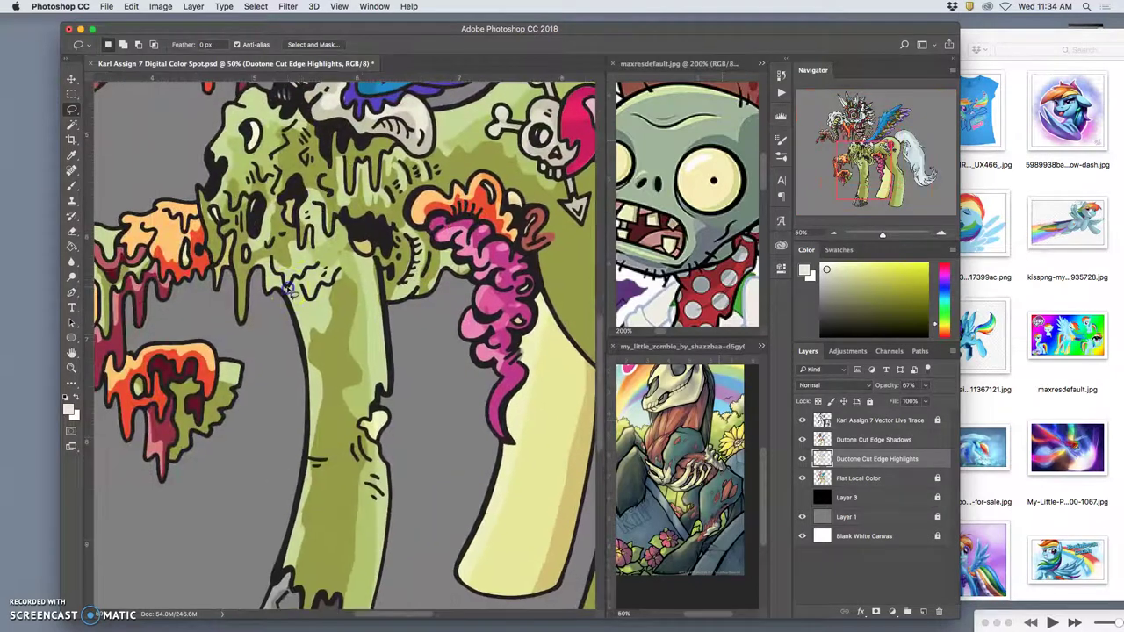
pyautogui.moveTo(305, 306)
pyautogui.mouseDown()
pyautogui.moveTo(325, 298)
pyautogui.moveTo(305, 292)
pyautogui.moveTo(317, 267)
pyautogui.moveTo(265, 338)
pyautogui.mouseUp()
pyautogui.hotkey('alt', 'BackSpace')
pyautogui.press('super+d')
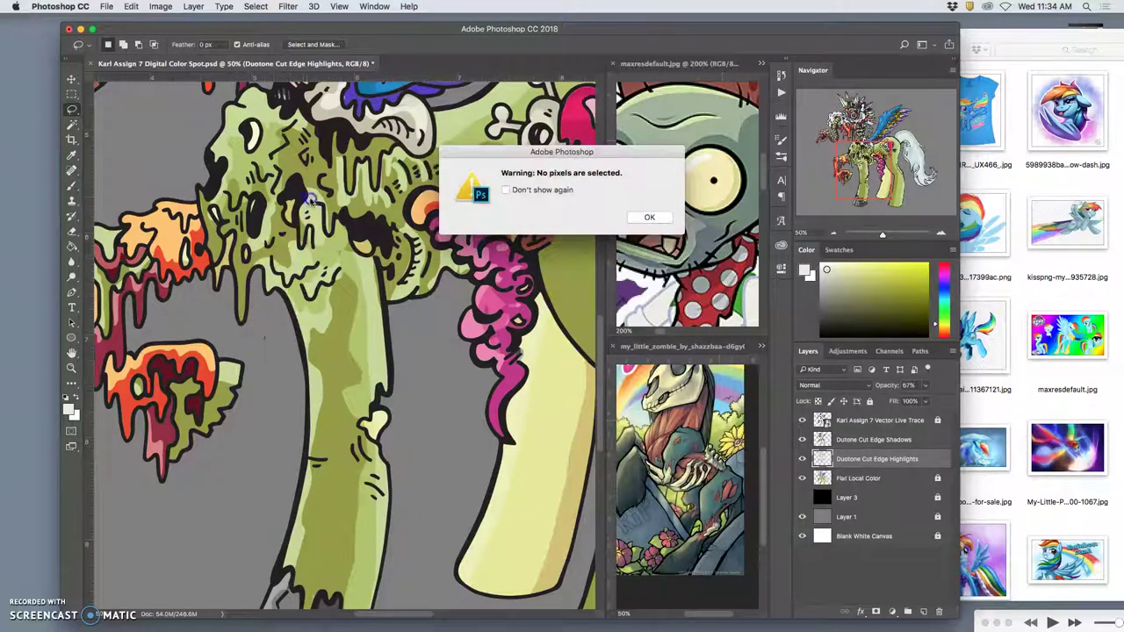
pyautogui.click(641, 217)
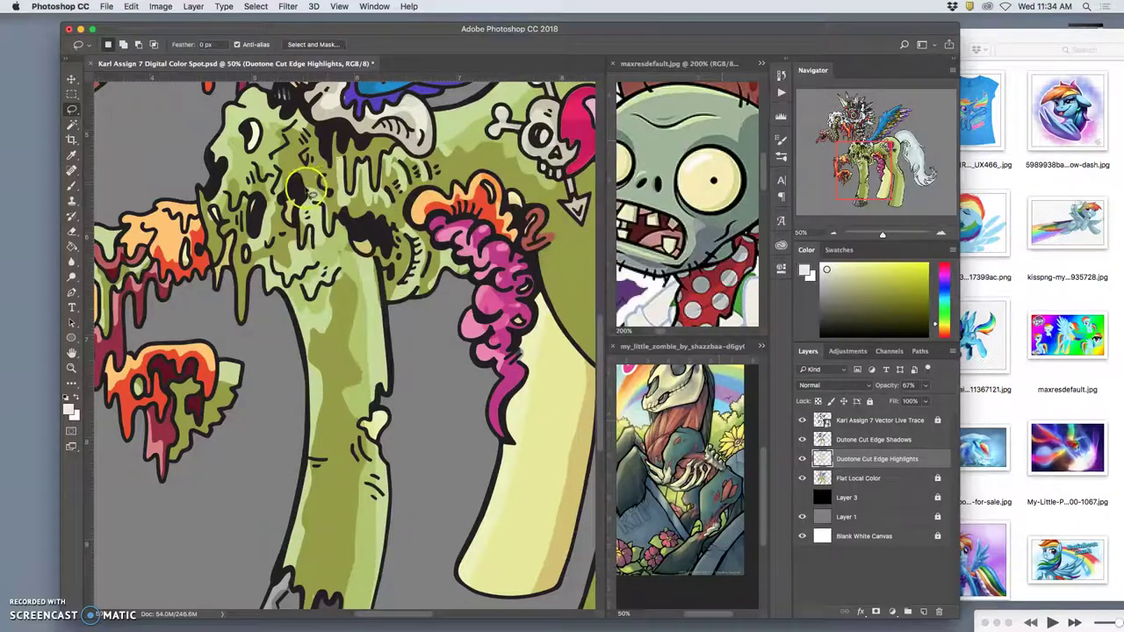
# Try to lasso a highlight area around the drips and holes on the green chest.
pyautogui.moveTo(326, 225)
pyautogui.mouseDown()
pyautogui.moveTo(322, 176)
pyautogui.moveTo(350, 166)
pyautogui.moveTo(340, 154)
pyautogui.moveTo(338, 169)
pyautogui.moveTo(340, 140)
pyautogui.mouseUp()
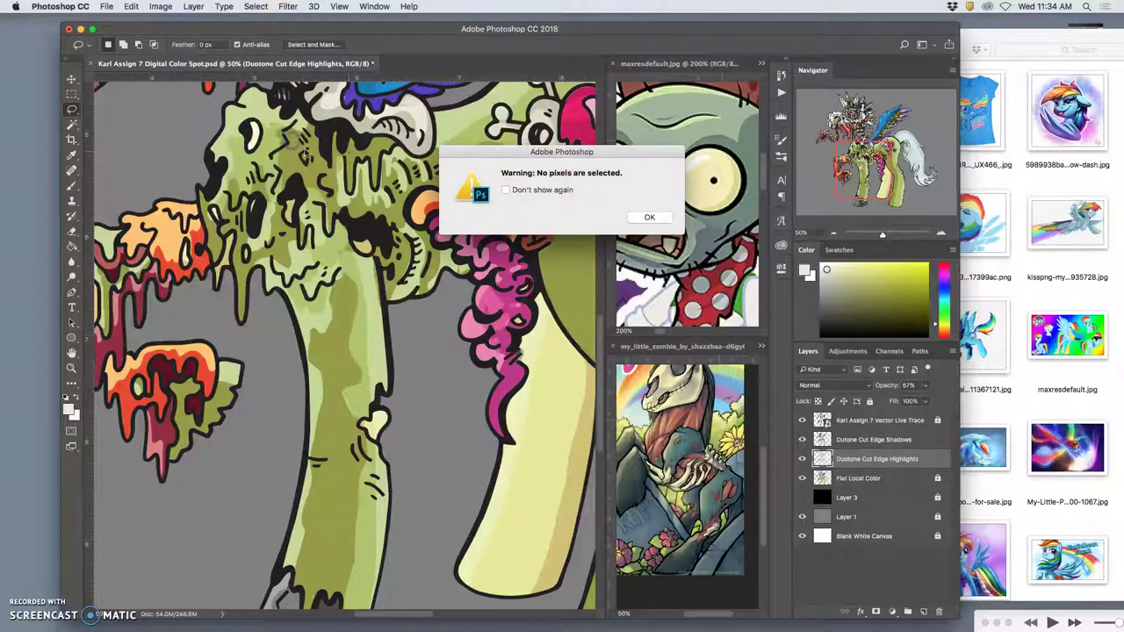
pyautogui.click(647, 217)
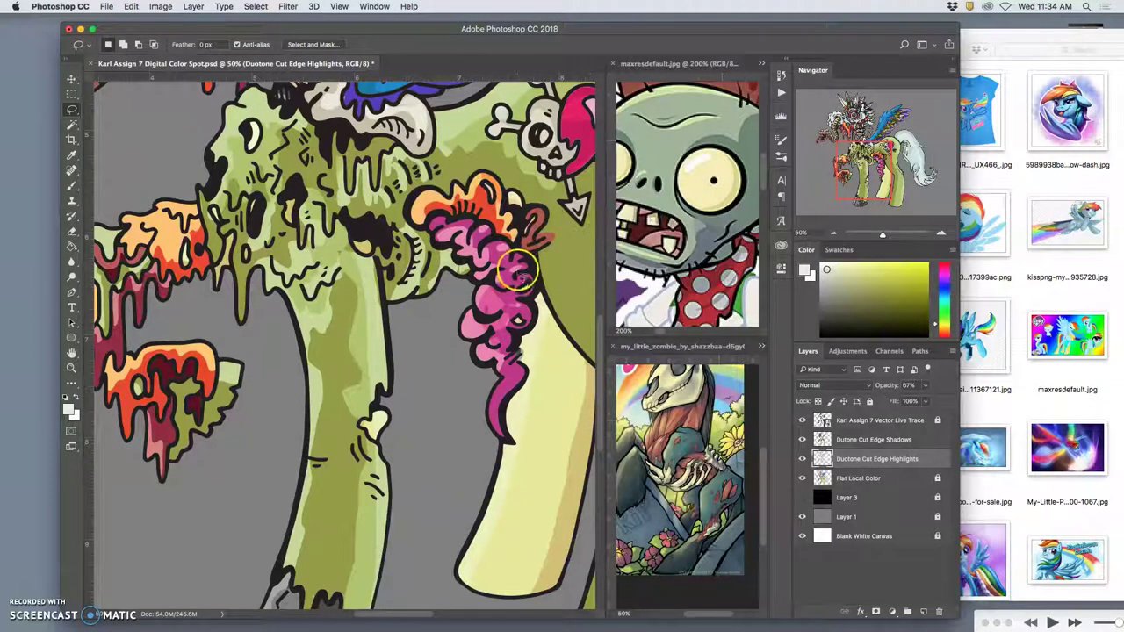
pyautogui.press('super+minus')
pyautogui.press('super+minus')
pyautogui.press('super+minus')
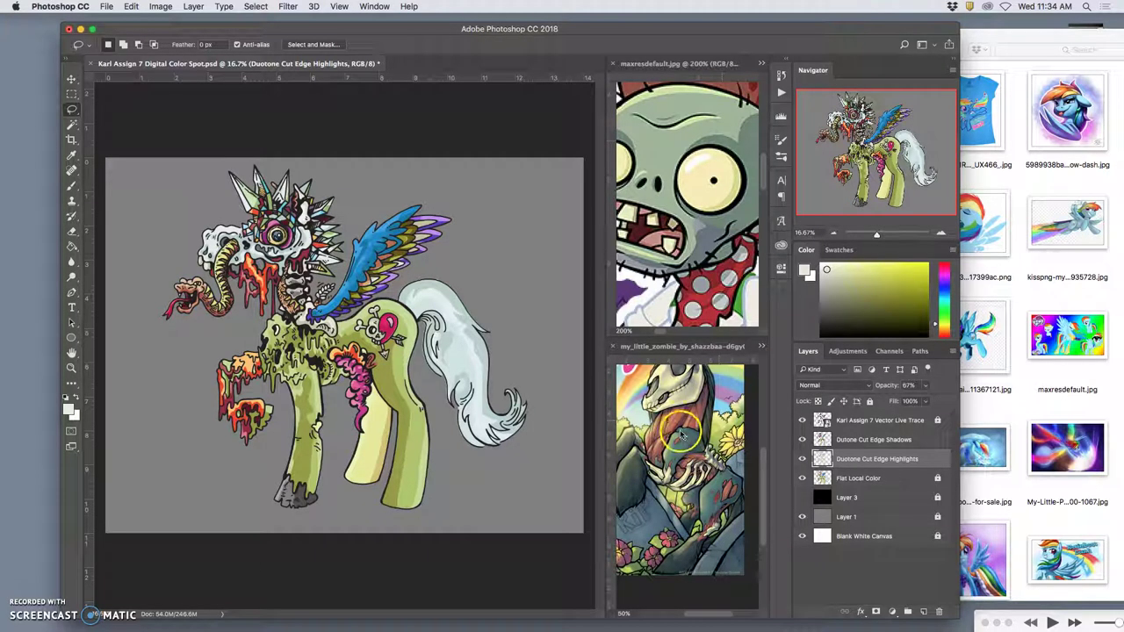
# Duplicate the Dutone Cut Edge Shadows layer and the Duotone Cut Edge Highlights layer.
pyautogui.click(877, 440)
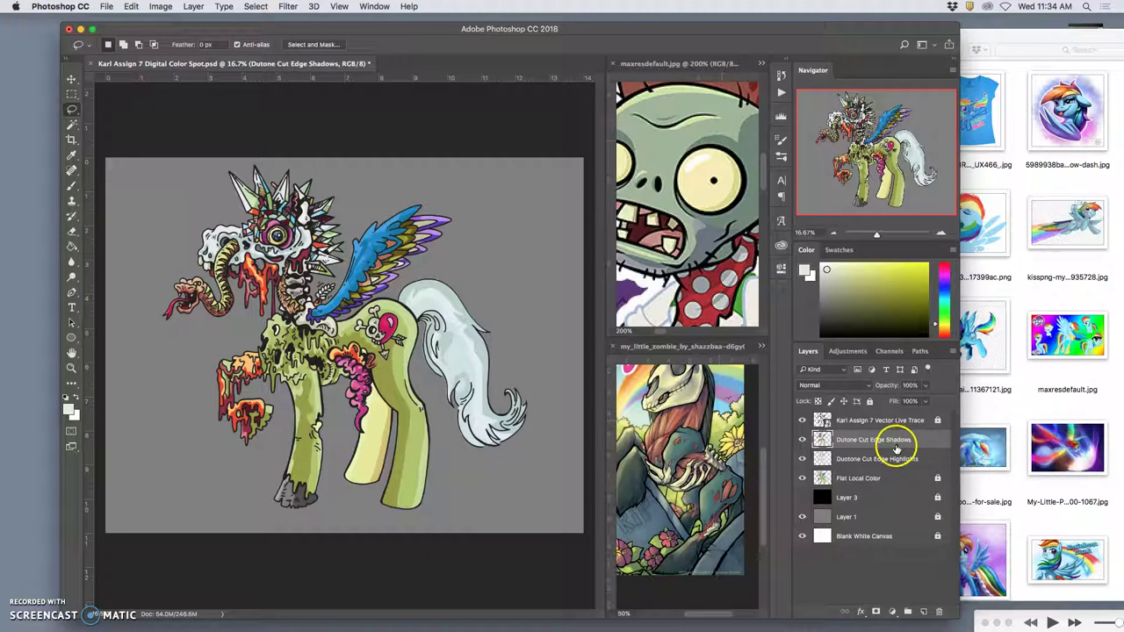
pyautogui.press('super+j')
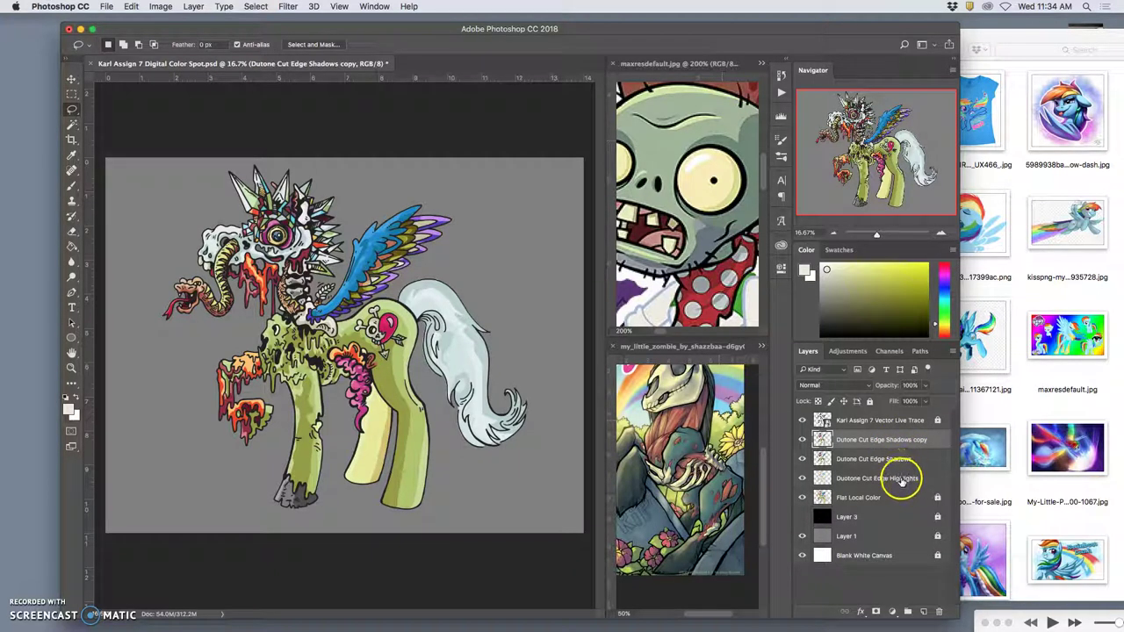
pyautogui.click(901, 480)
pyautogui.press('super+j')
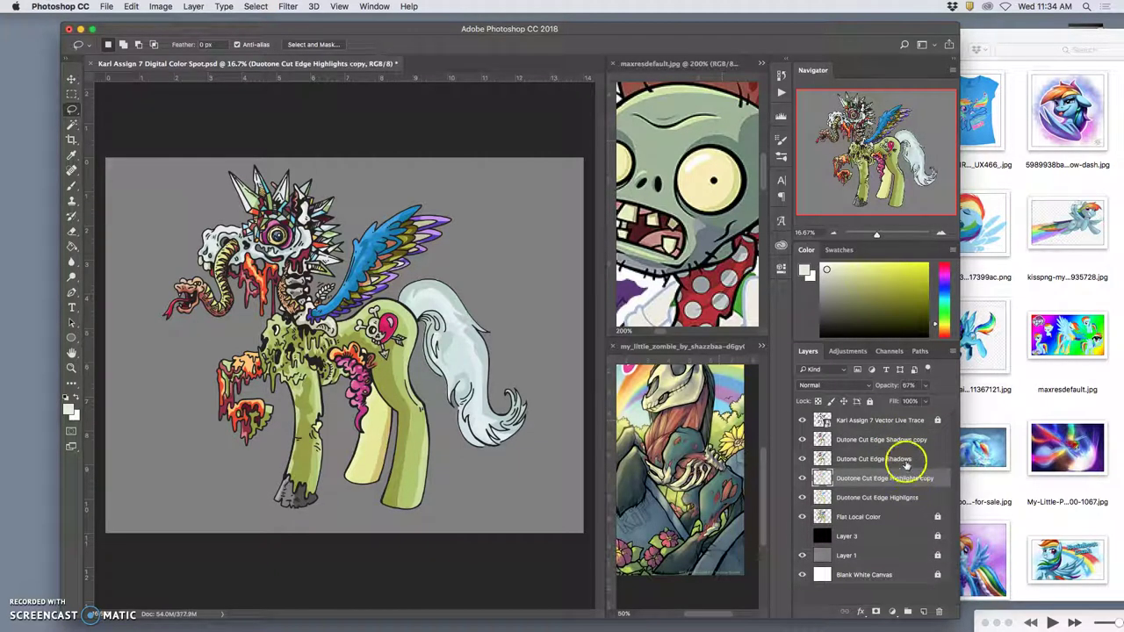
# Move the original Dutone Cut Edge Shadows layer below the highlights copy and lock both original cut edge layers.
pyautogui.moveTo(901, 458); pyautogui.dragTo(899, 484)
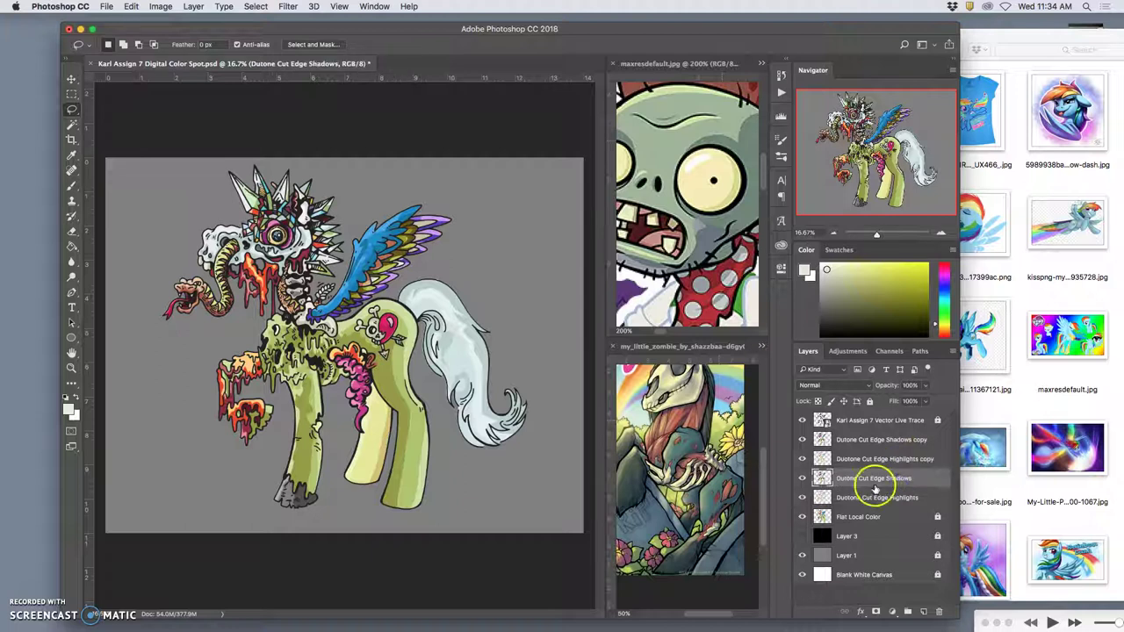
pyautogui.click(869, 401)
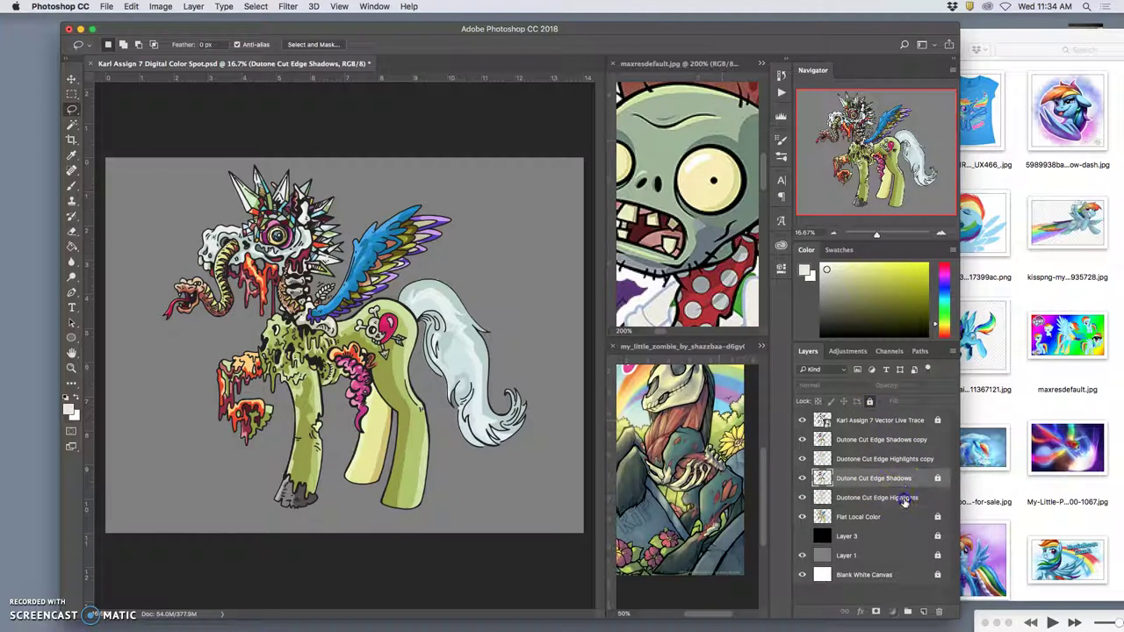
pyautogui.click(904, 499)
pyautogui.click(869, 401)
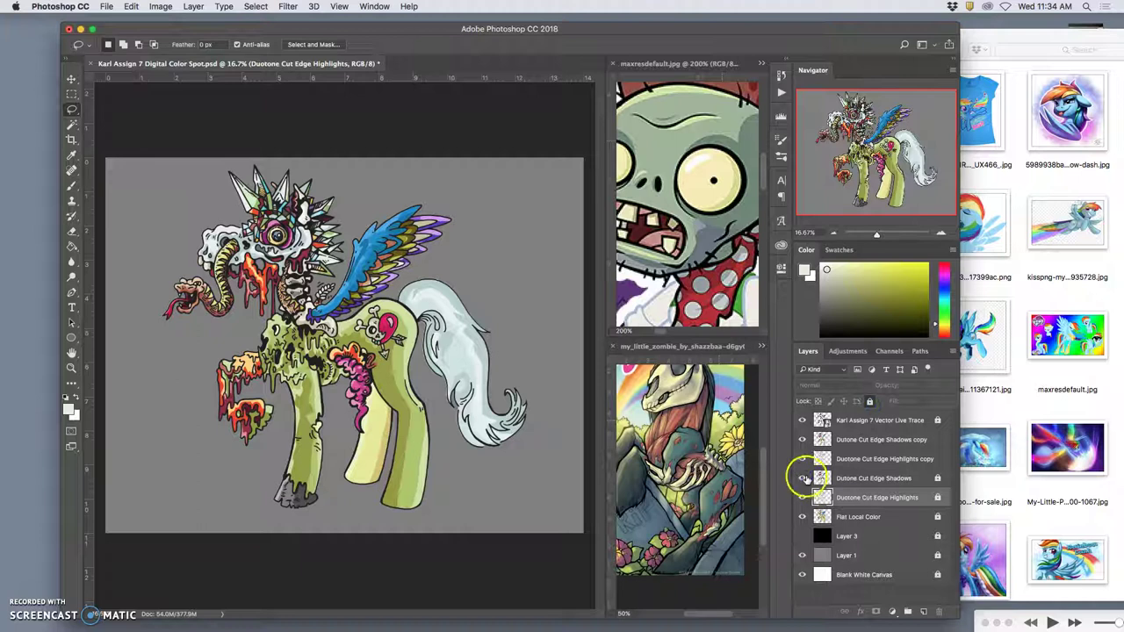
# Hide the original cut edge shadows and highlights layers, leaving their two copies visible over the flat colors.
pyautogui.moveTo(804, 499); pyautogui.dragTo(801, 439)
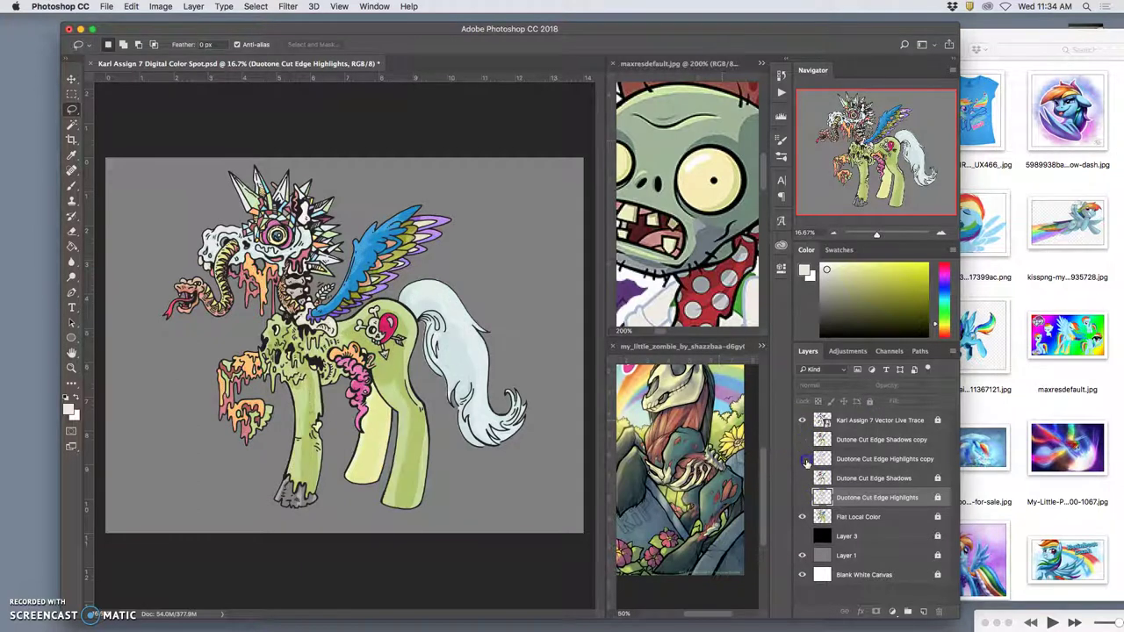
pyautogui.click(804, 481)
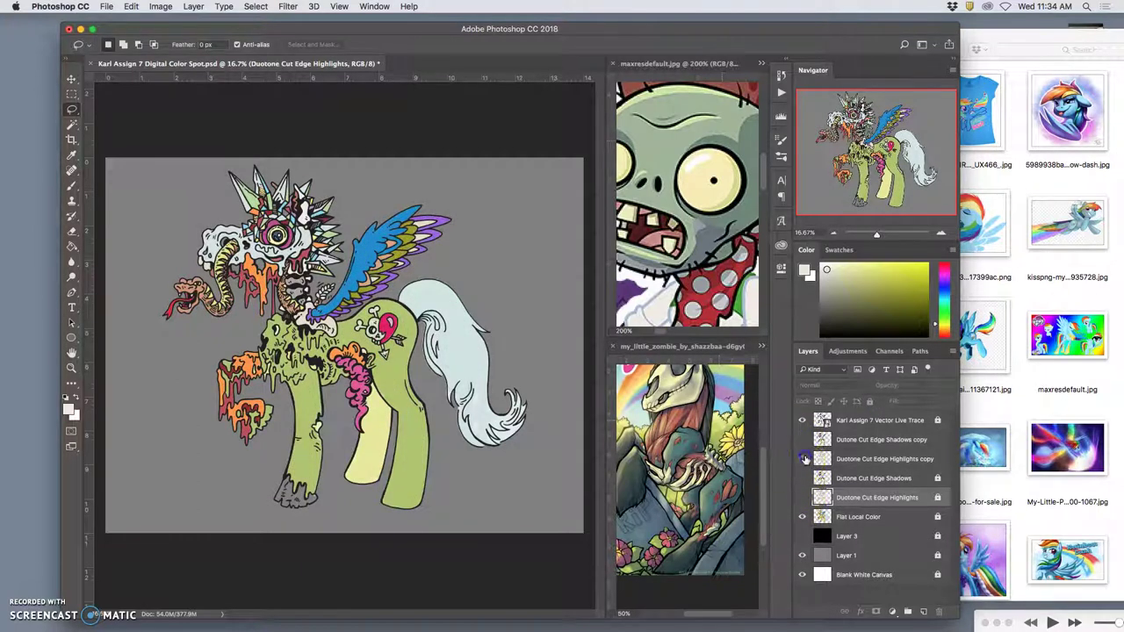
pyautogui.click(801, 458)
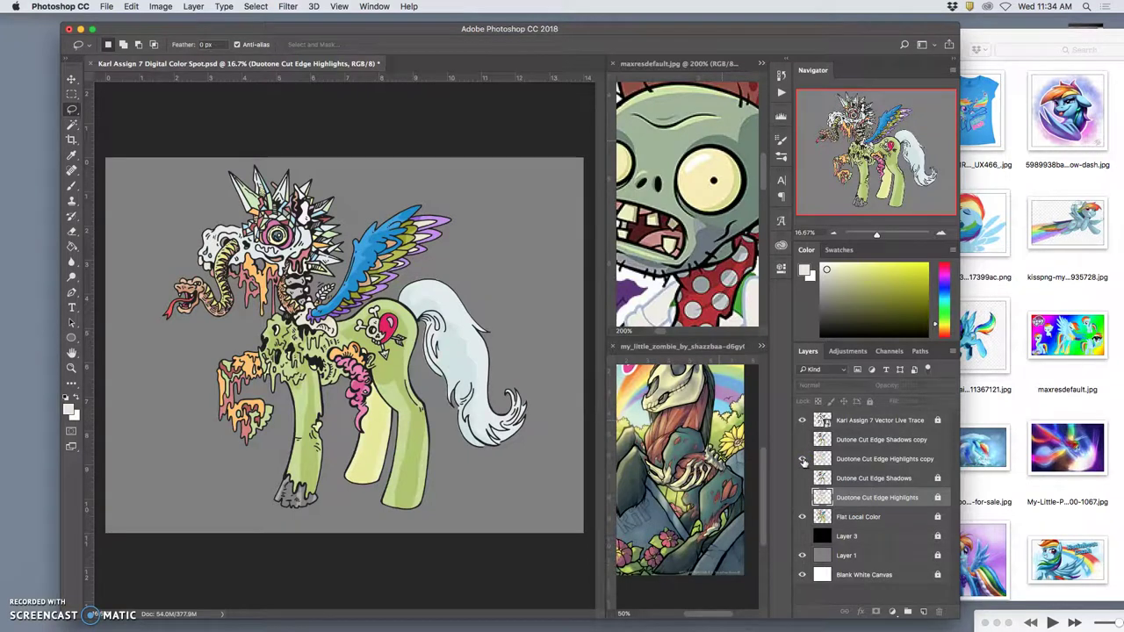
pyautogui.press('super+equal')
pyautogui.press('super+equal')
pyautogui.press('super+equal')
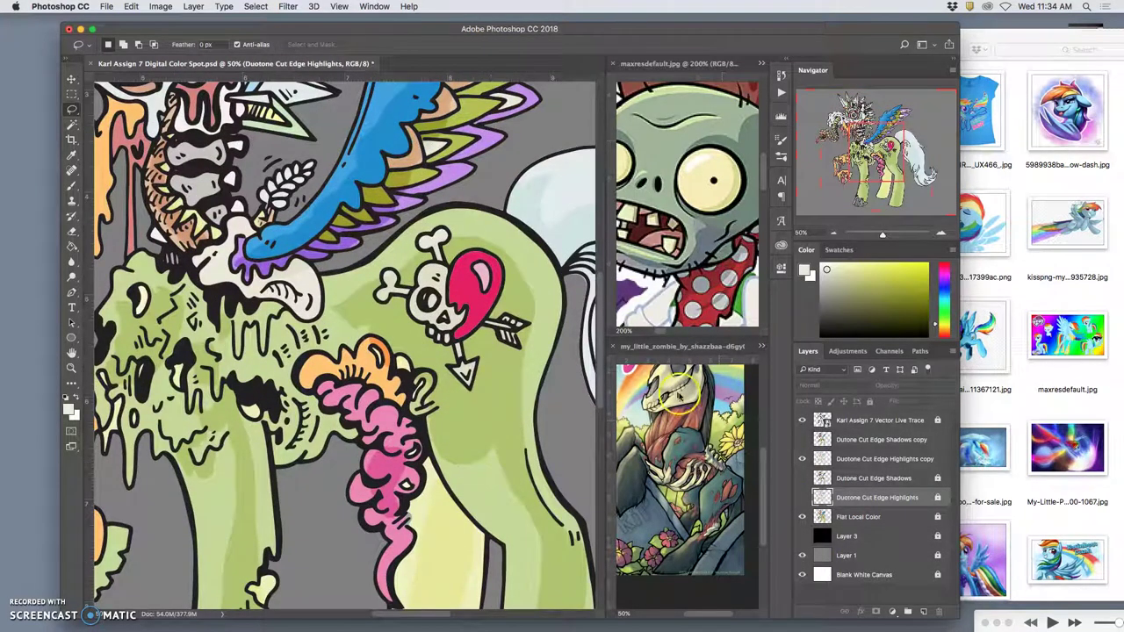
pyautogui.click(802, 440)
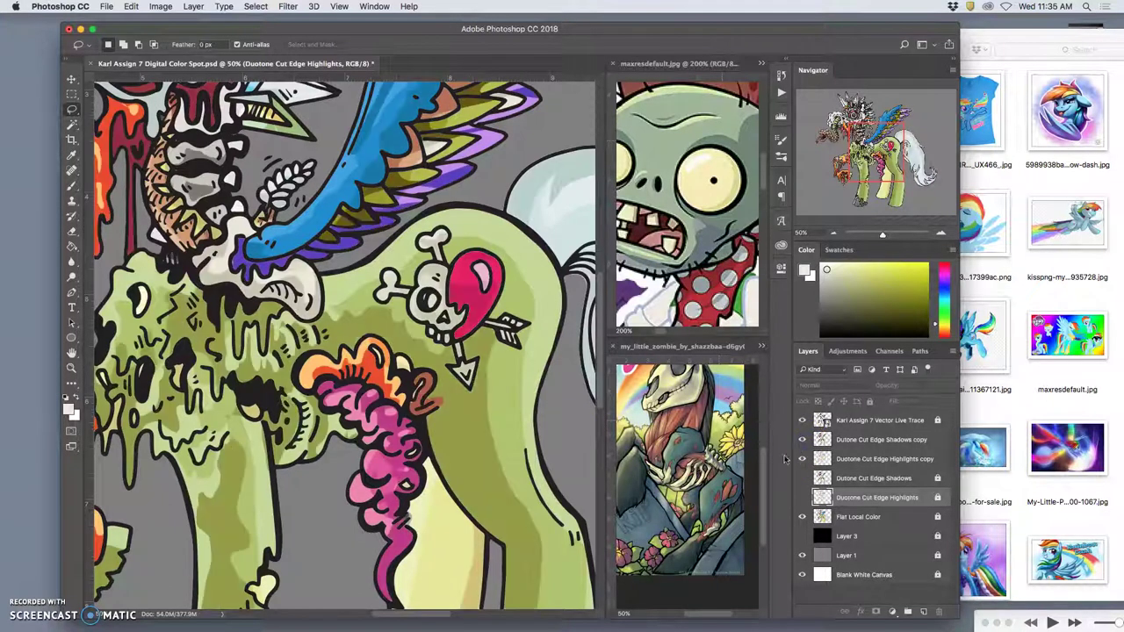
# Hide the Duotone Cut Edge Highlights copy layer.
pyautogui.press('super+minus')
pyautogui.press('super+minus')
pyautogui.press('super+minus')
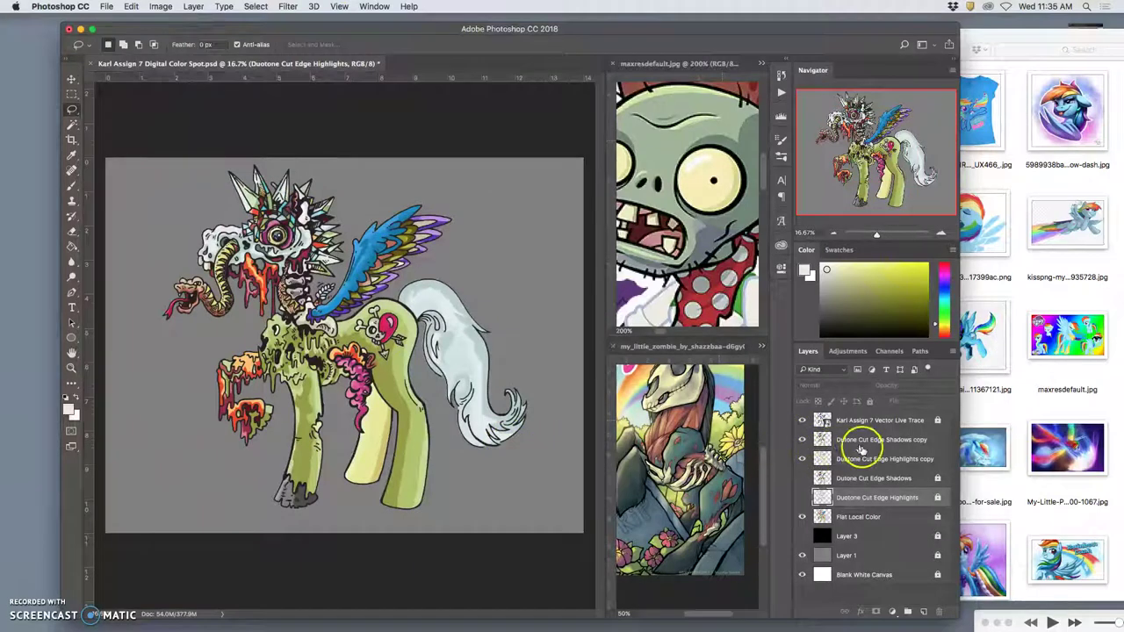
pyautogui.click(802, 456)
# Apply a Gaussian Blur with a 13.4 pixel radius to the Dutone Cut Edge Shadows copy layer.
pyautogui.click(847, 442)
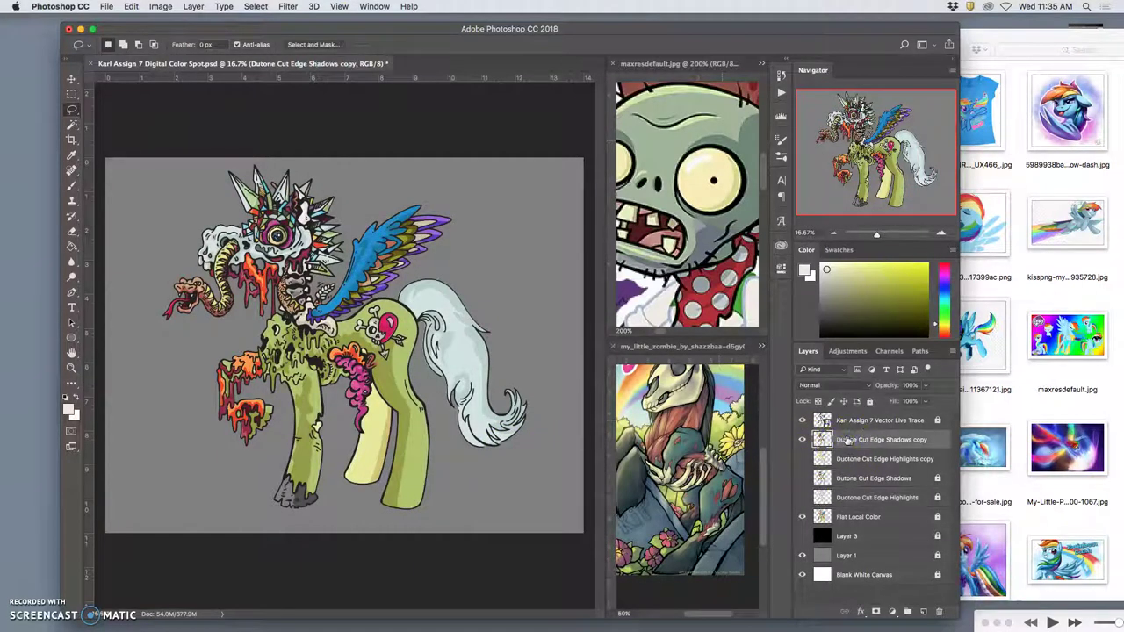
pyautogui.click(287, 7)
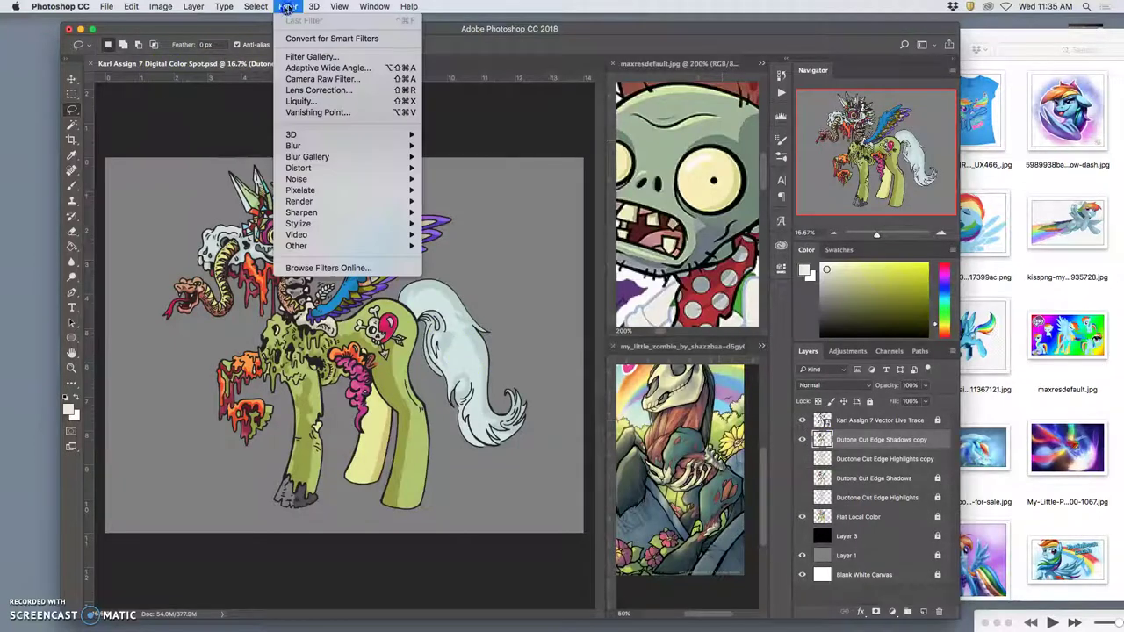
pyautogui.moveTo(338, 145)
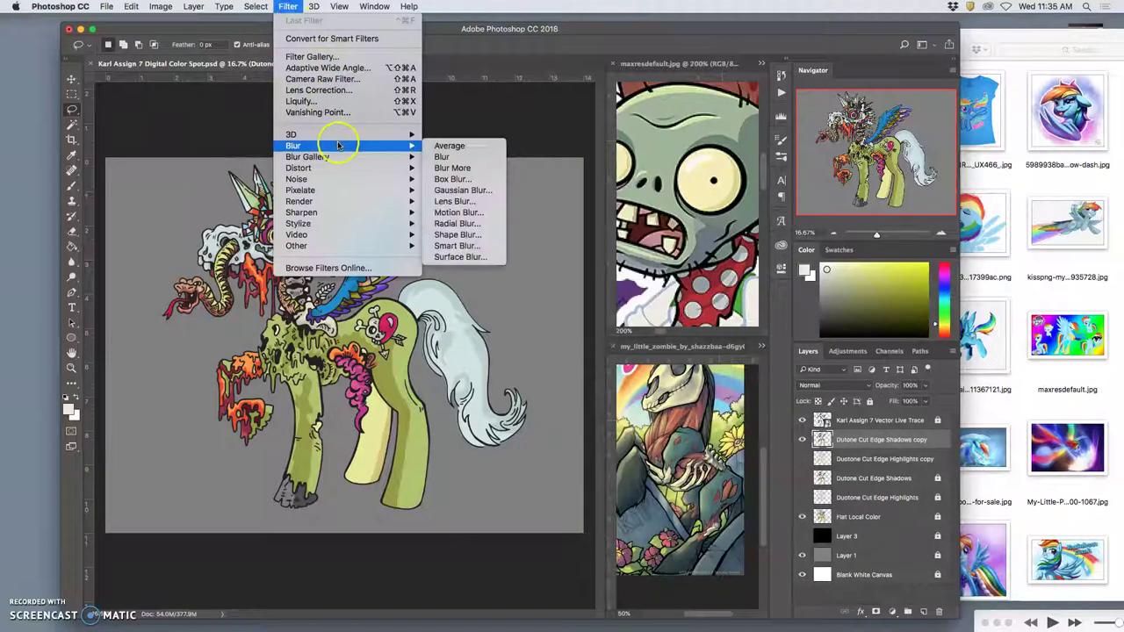
pyautogui.click(467, 191)
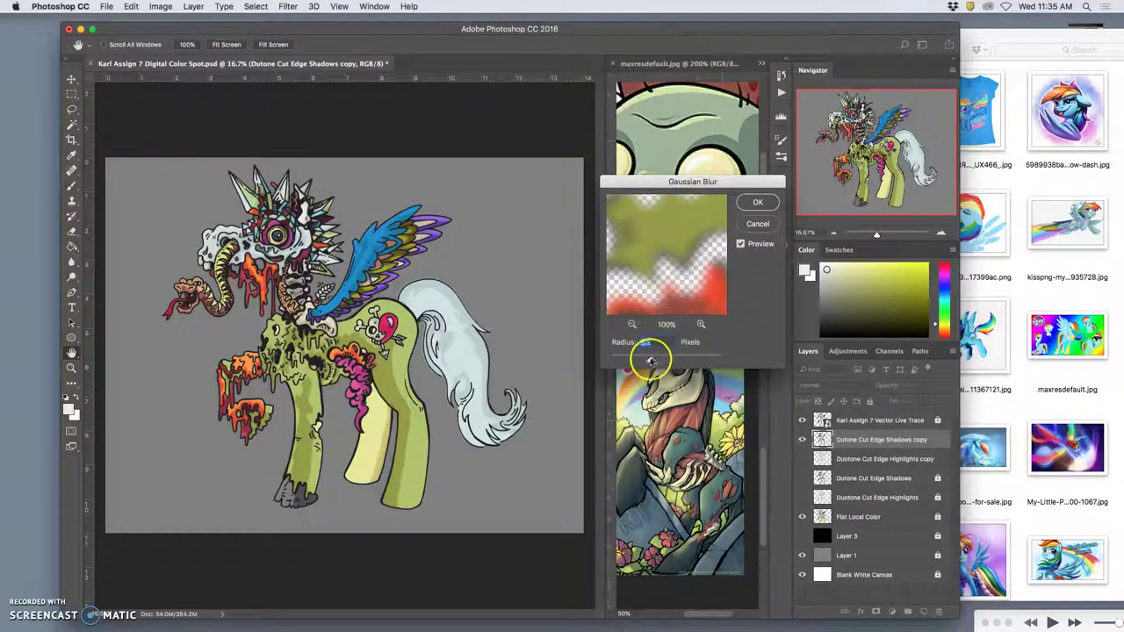
pyautogui.moveTo(675, 358); pyautogui.dragTo(662, 360)
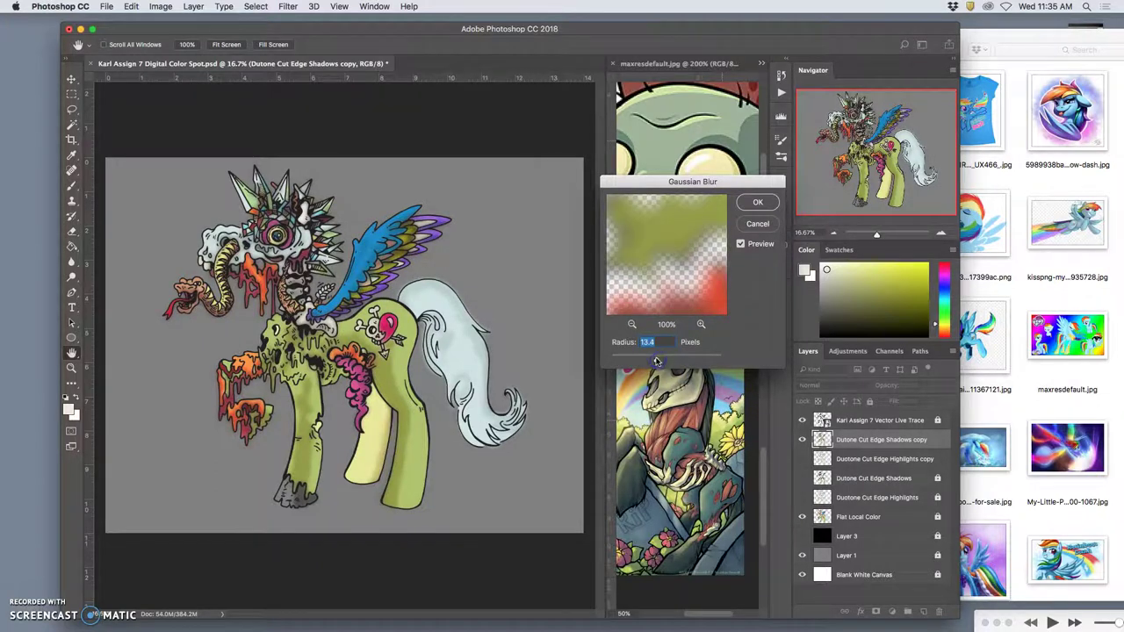
pyautogui.moveTo(654, 359); pyautogui.dragTo(656, 361)
pyautogui.press('super+plus')
pyautogui.press('super+plus')
pyautogui.press('super+plus')
pyautogui.press('super+plus')
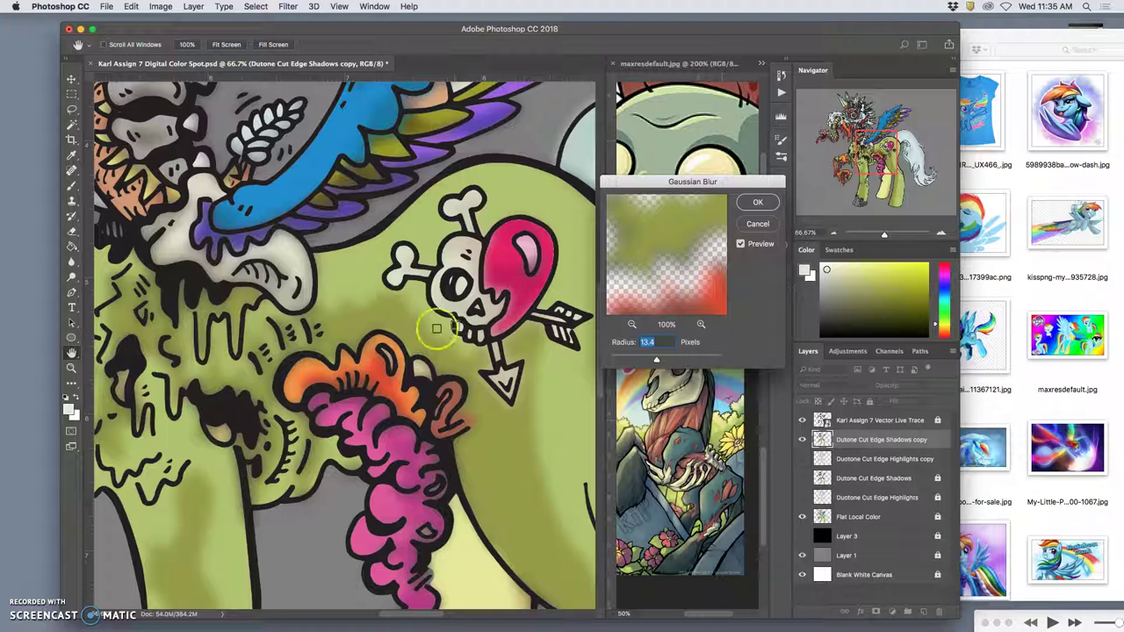
pyautogui.click(757, 202)
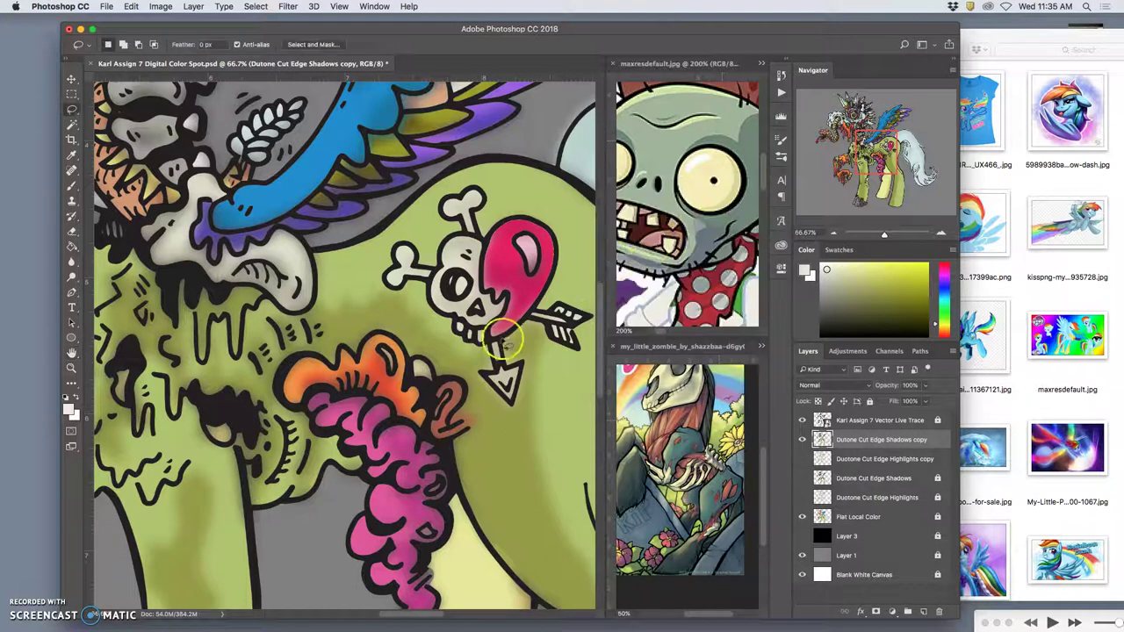
# Hide the gray Layer 1 so the pony is shown against the white canvas.
pyautogui.press('super+minus')
pyautogui.press('super+minus')
pyautogui.press('super+minus')
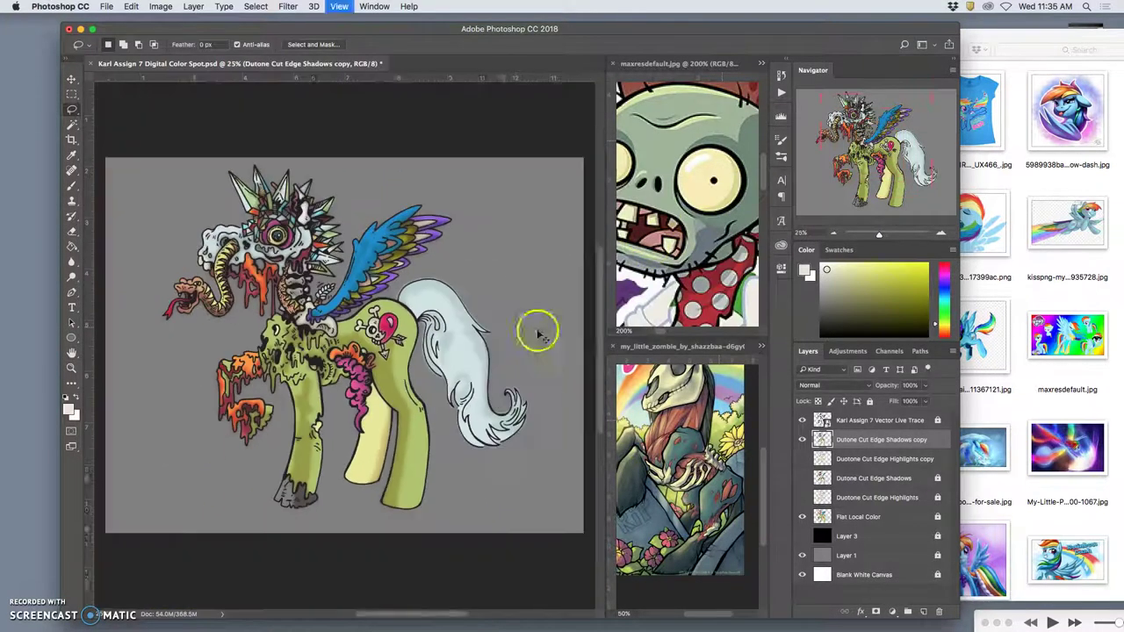
pyautogui.click(802, 555)
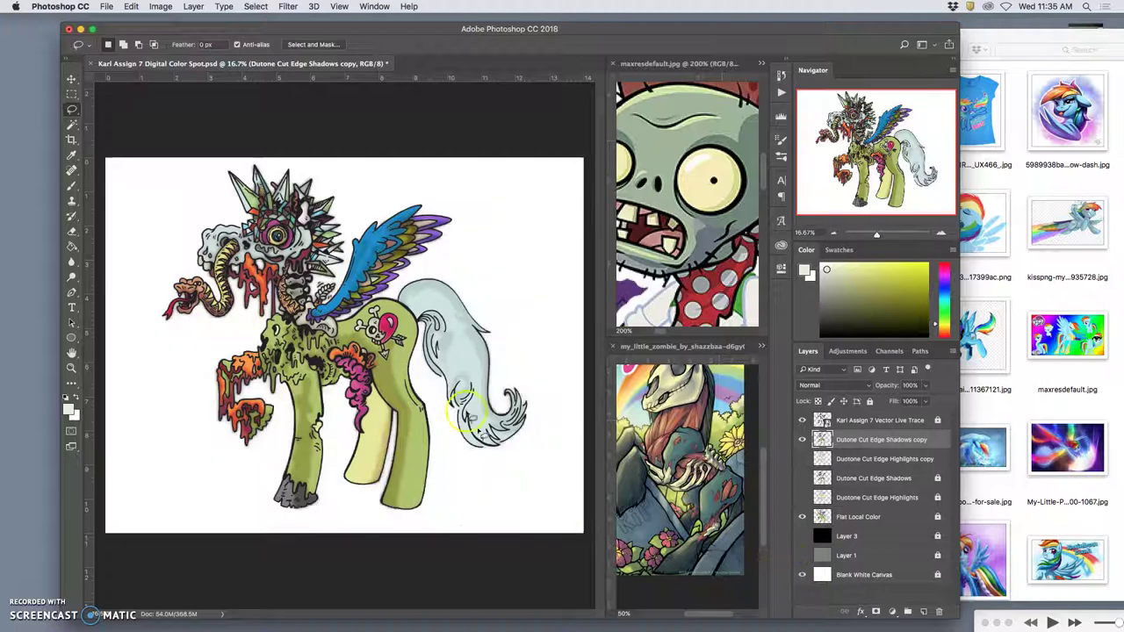
# Examine the blurred shadow edges along the outlines of the belly and pink intestines against the white canvas.
pyautogui.press('super+plus')
pyautogui.press('super+plus')
pyautogui.press('super+plus')
pyautogui.press('super+plus')
pyautogui.press('super+plus')
pyautogui.press('super+plus')
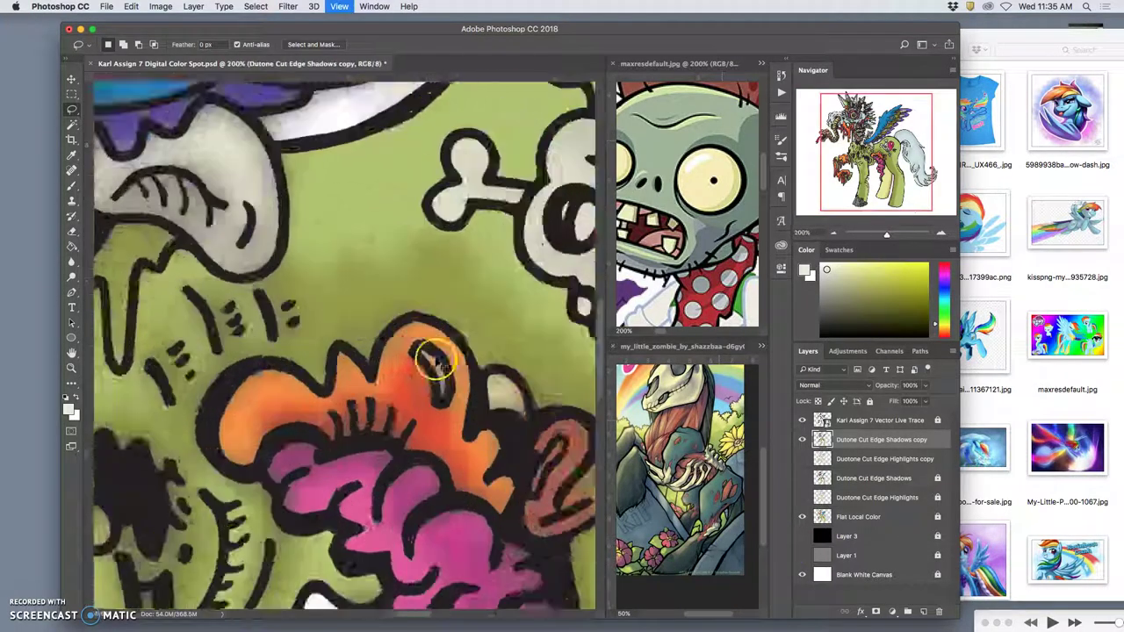
pyautogui.moveTo(392, 269); pyautogui.dragTo(439, 78)
pyautogui.moveTo(430, 410); pyautogui.dragTo(387, 140)
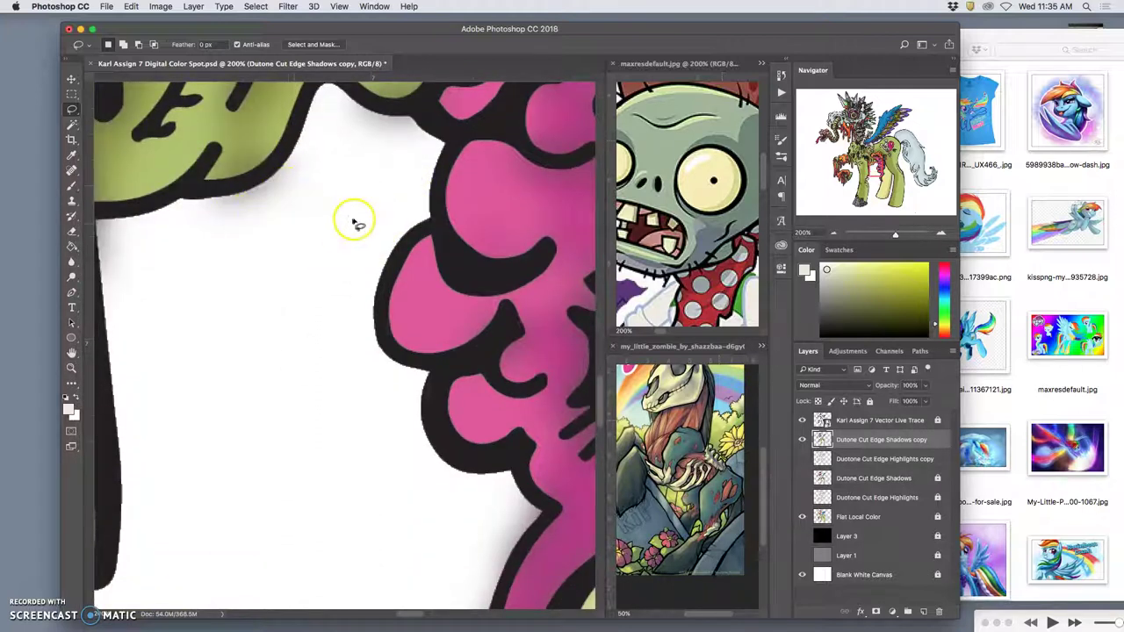
pyautogui.press('super+minus')
pyautogui.press('super+minus')
pyautogui.press('super+minus')
pyautogui.press('super+minus')
pyautogui.press('super+minus')
pyautogui.press('super+minus')
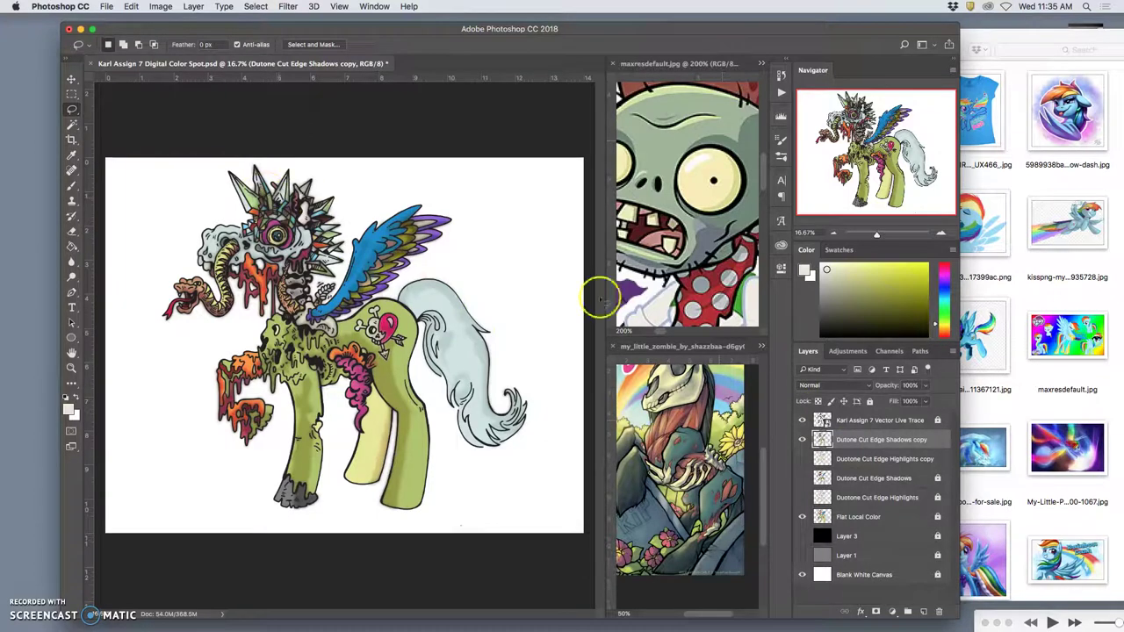
# Magic Wand the background outside the pony on the Vector Live Trace layer and delete that area from the blurred shadows copy, then deselect.
pyautogui.click(864, 419)
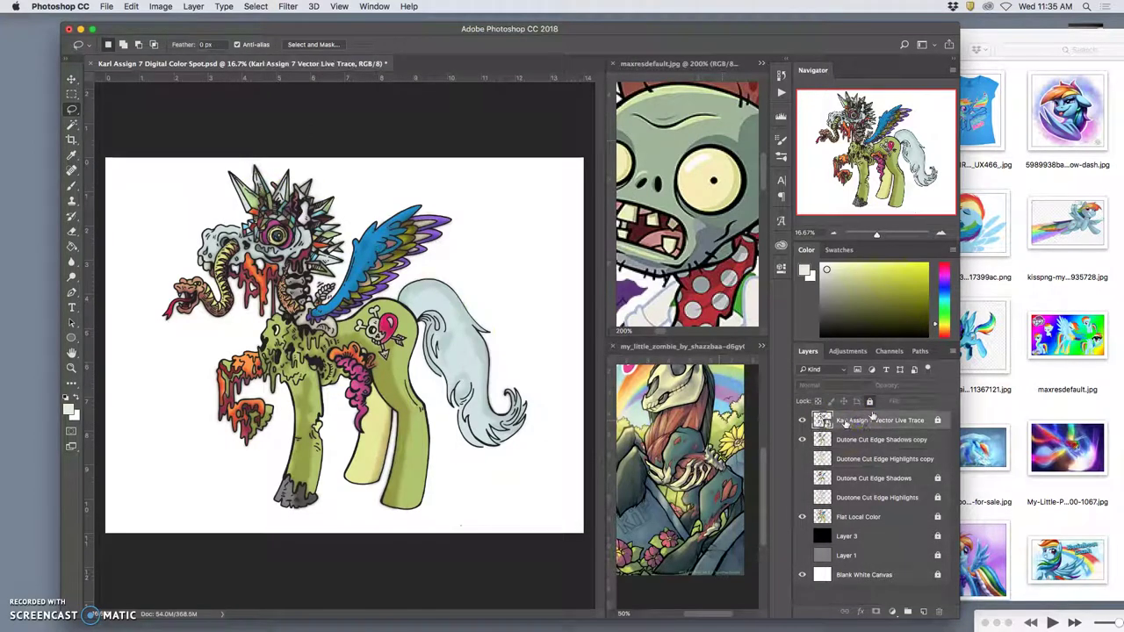
pyautogui.click(72, 123)
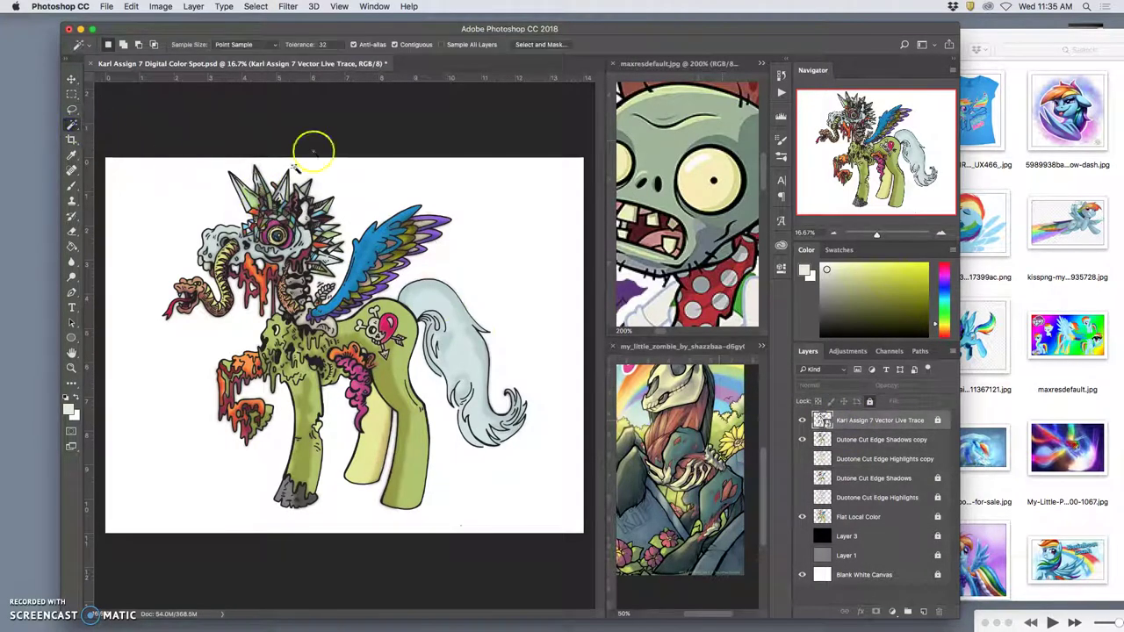
pyautogui.click(497, 196)
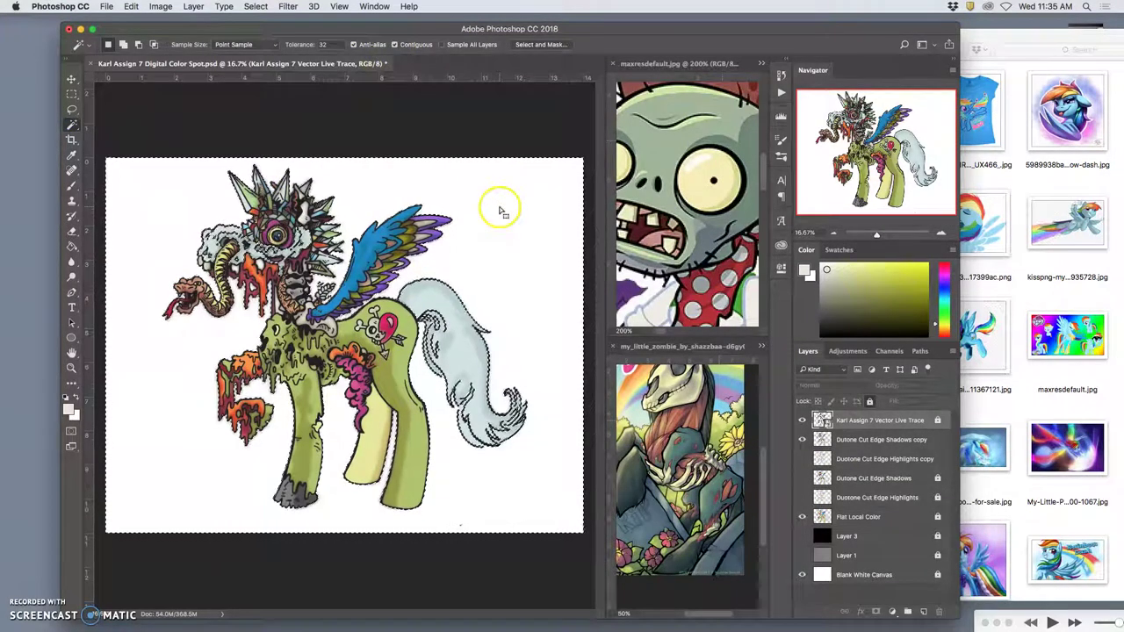
pyautogui.click(869, 439)
pyautogui.press('Delete')
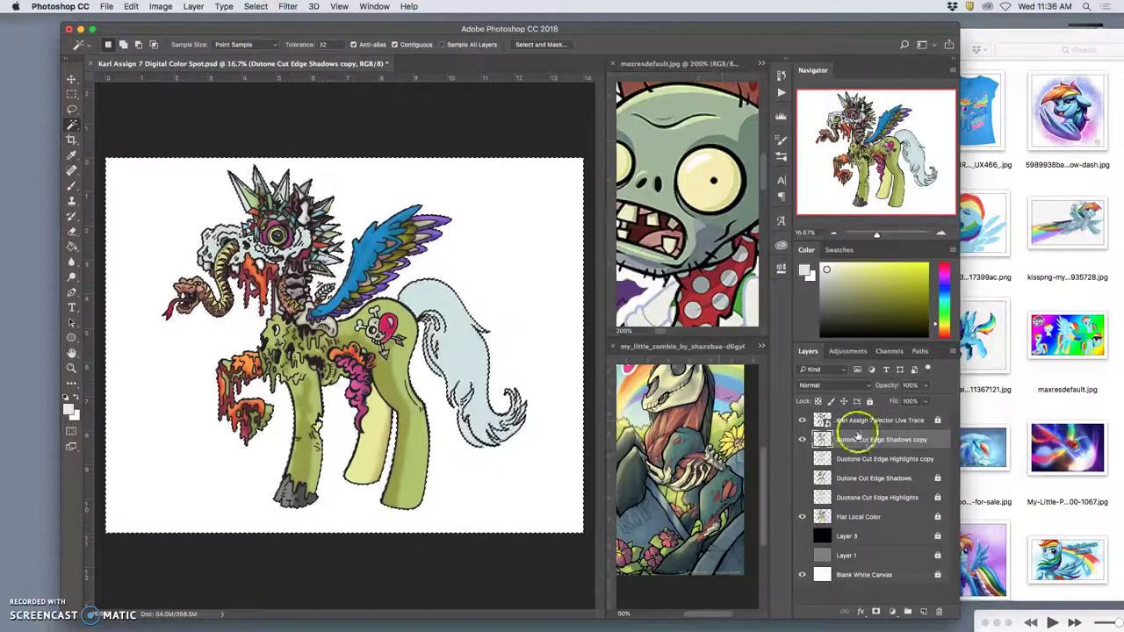
pyautogui.press('super+d')
# Rename the blurred shadows layer as "Dutone Soft Edge Shadows copy" and toggle its visibility to compare the shading.
pyautogui.doubleClick(878, 439)
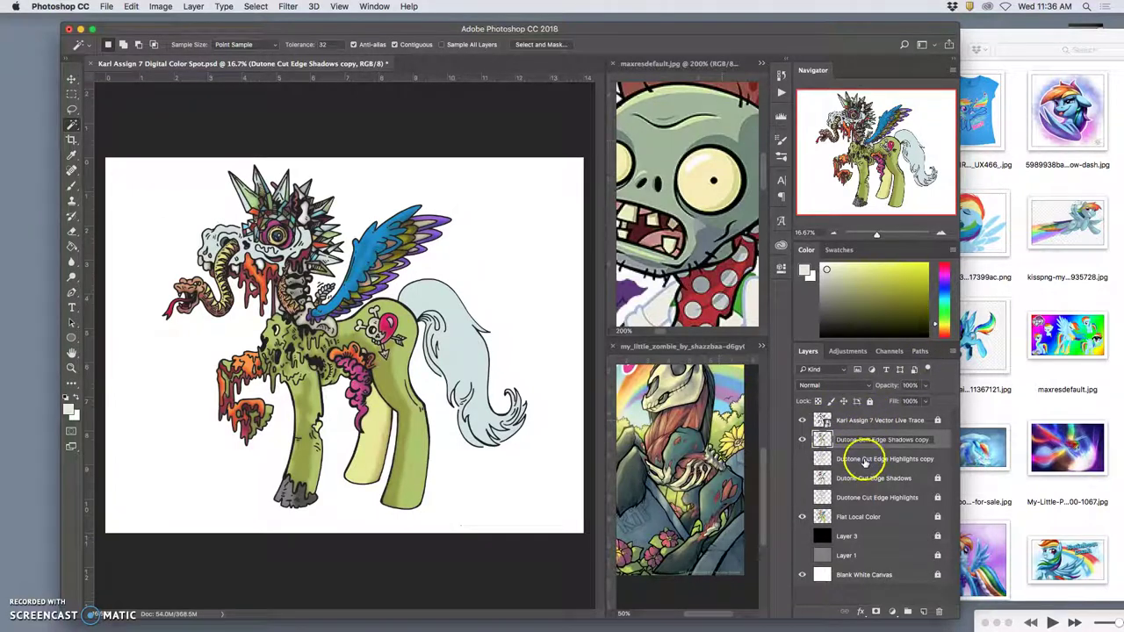
pyautogui.press('Return')
pyautogui.click(801, 439)
pyautogui.click(801, 439)
pyautogui.click(801, 439)
pyautogui.click(801, 439)
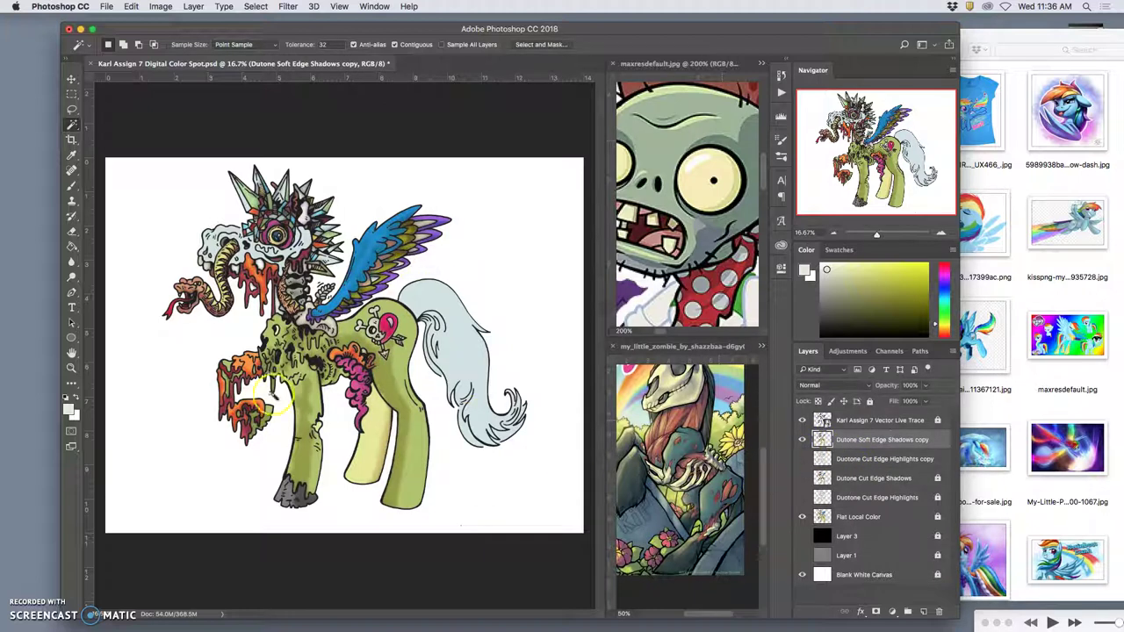
# Hide the soft shadows layer, show the highlights copy and rename it "Duotone Soft Edge Highlights copy".
pyautogui.click(801, 439)
pyautogui.click(802, 458)
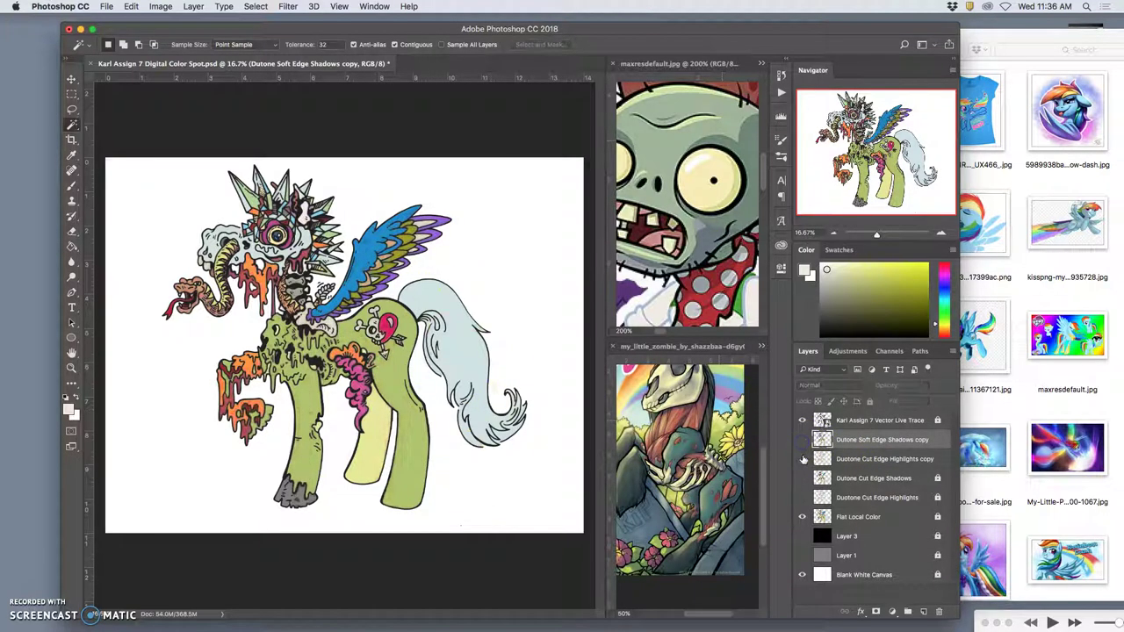
pyautogui.click(845, 463)
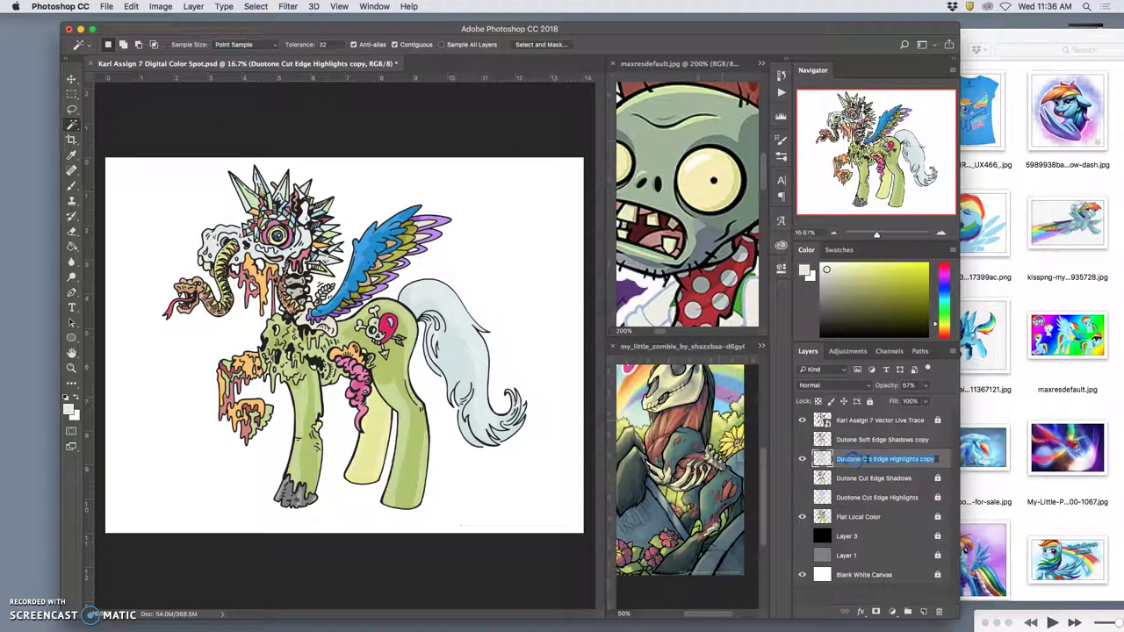
pyautogui.click(869, 460)
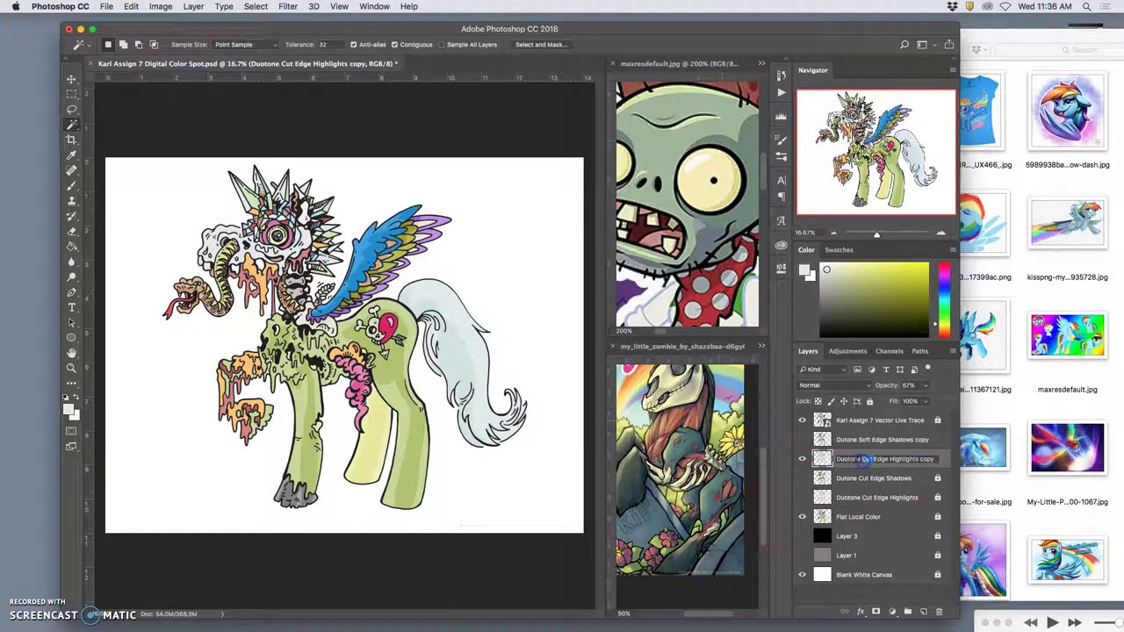
pyautogui.write('Soft')
pyautogui.tripleClick(869, 460)
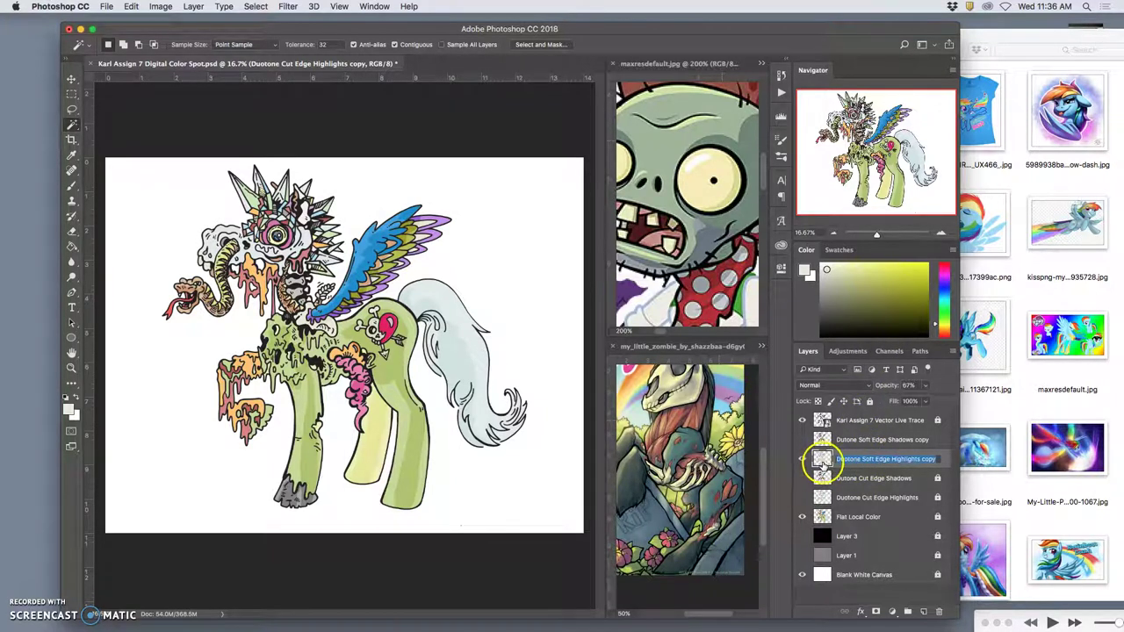
# Reapply the last Gaussian Blur to the Duotone Soft Edge Highlights copy layer.
pyautogui.click(287, 7)
pyautogui.click(309, 21)
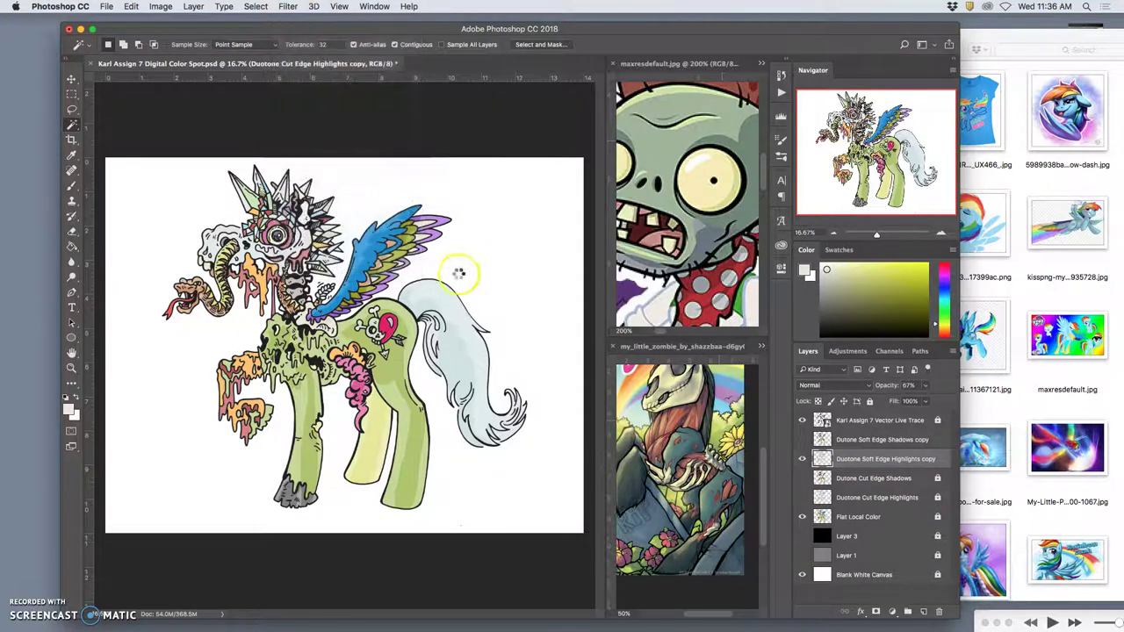
# Examine the softened highlights up close on the pony's torso, dripping entrails and front legs.
pyautogui.press('super+equal')
pyautogui.press('super+equal')
pyautogui.press('super+equal')
pyautogui.press('super+equal')
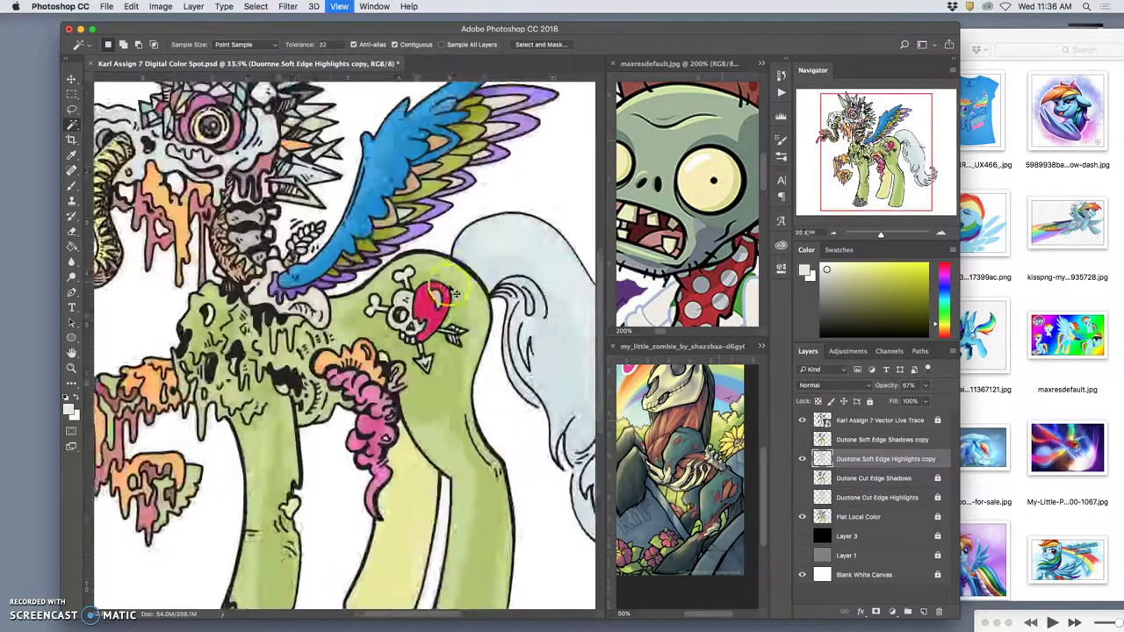
pyautogui.scroll(-5, 450, 395)
pyautogui.hscroll(-5, 449, 395)
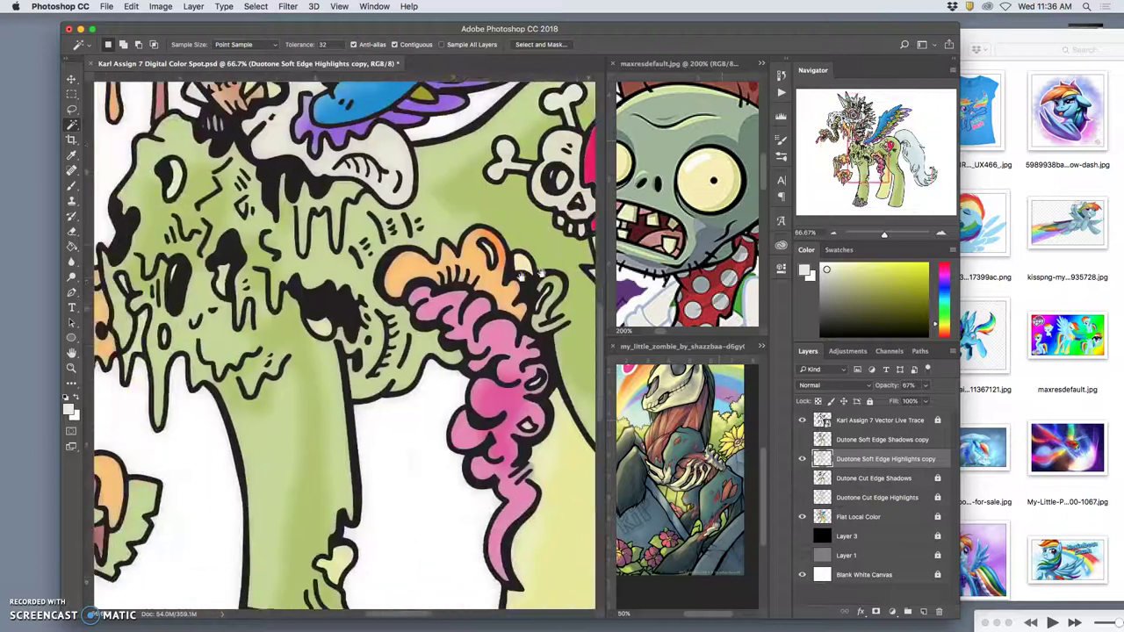
pyautogui.hscroll(-3, 342, 255)
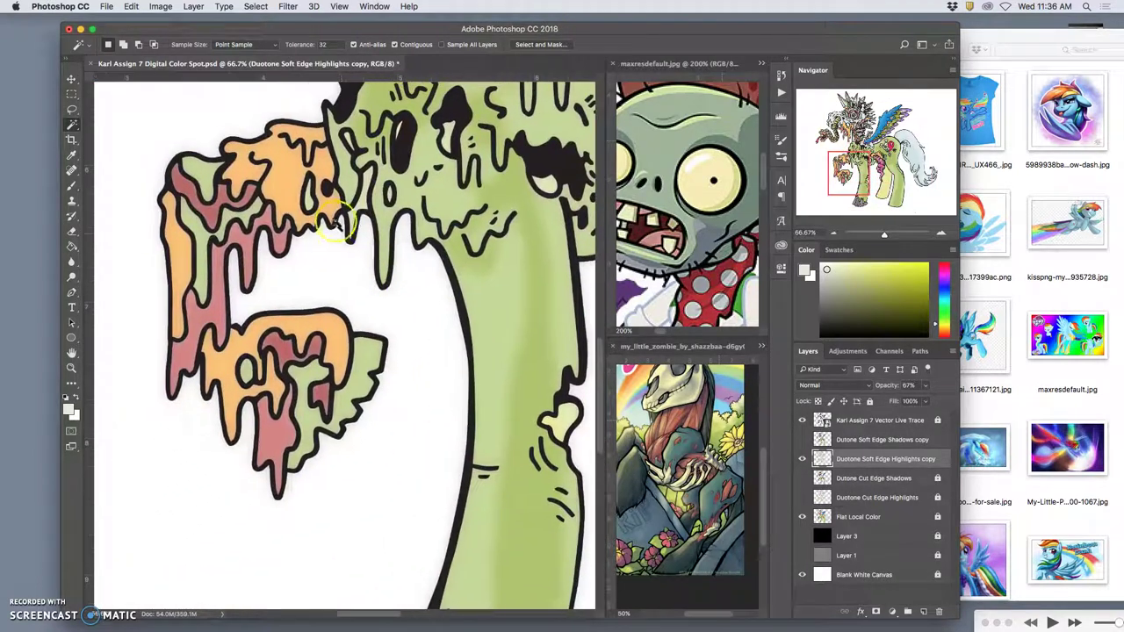
# Show the Dutone Soft Edge Shadows copy together with the soft highlights and line art, and inspect the combined shading.
pyautogui.click(801, 458)
pyautogui.click(801, 420)
pyautogui.click(801, 439)
pyautogui.scroll(-8, 587, 405)
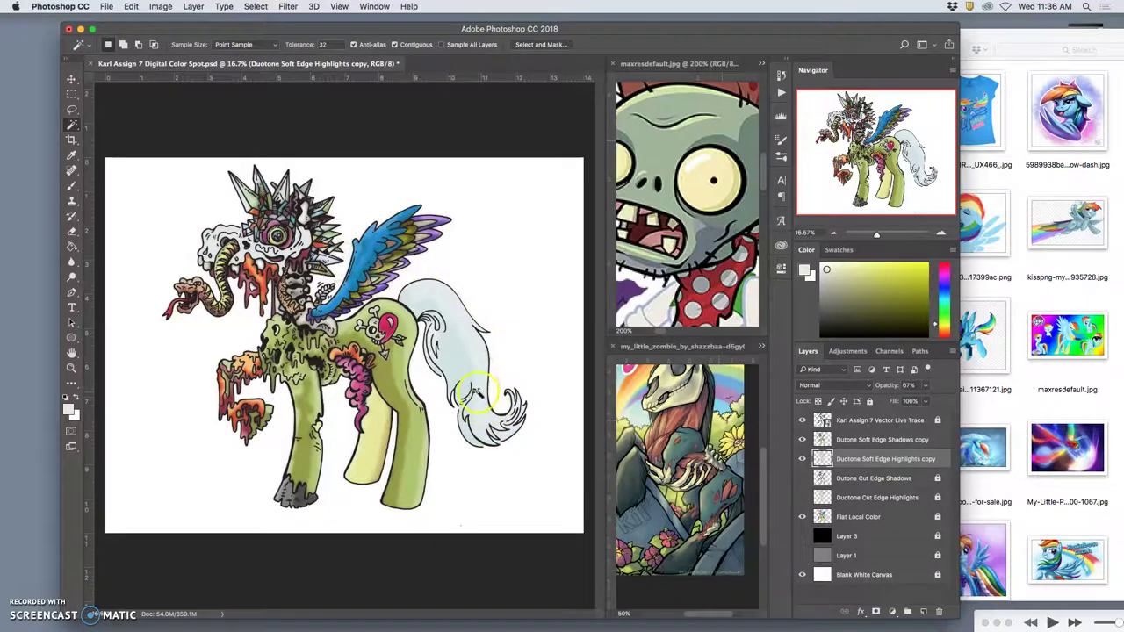
pyautogui.press('super+equal')
pyautogui.press('super+equal')
pyautogui.press('super+equal')
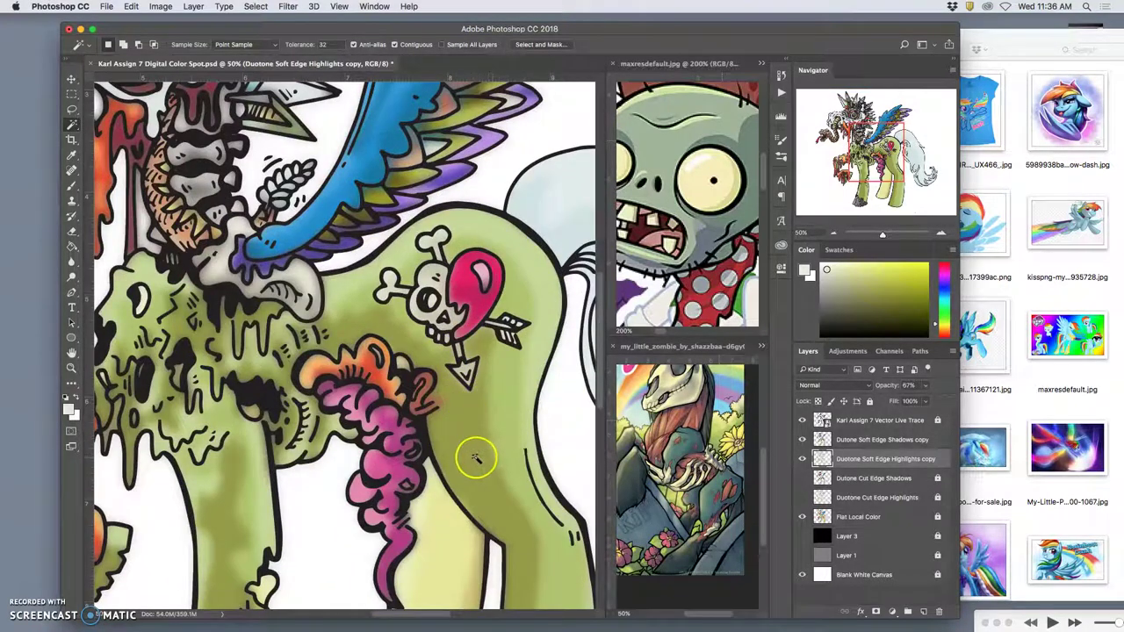
pyautogui.press('super+minus')
pyautogui.press('super+minus')
pyautogui.press('super+minus')
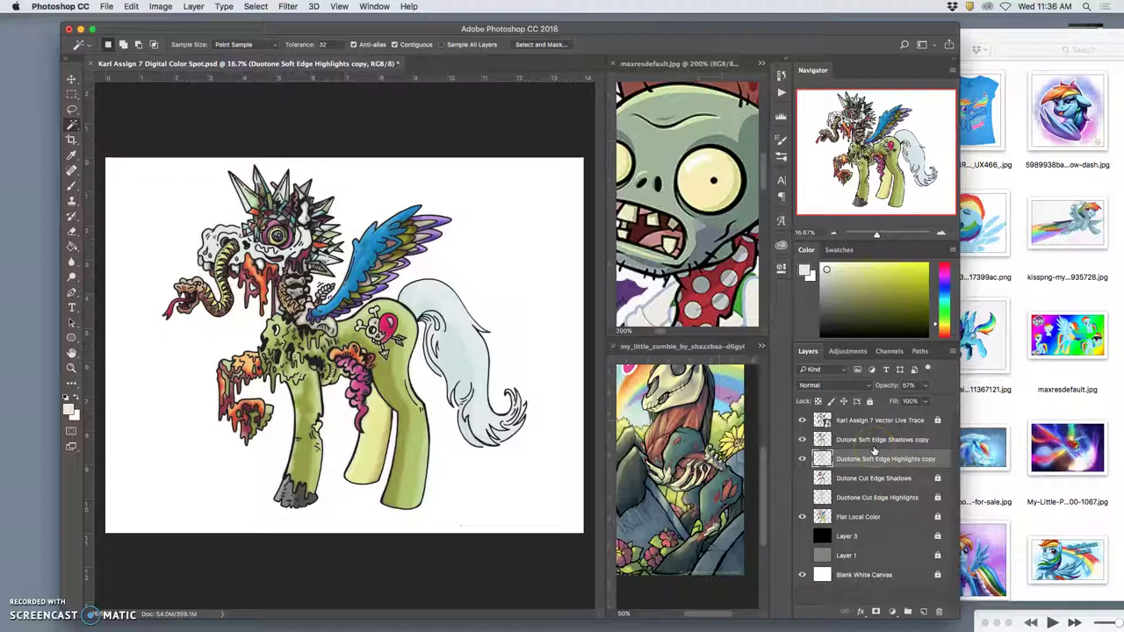
# Add a Gradient Overlay to the Dutone Soft Edge Shadows copy layer using the black-to-white preset.
pyautogui.click(927, 439)
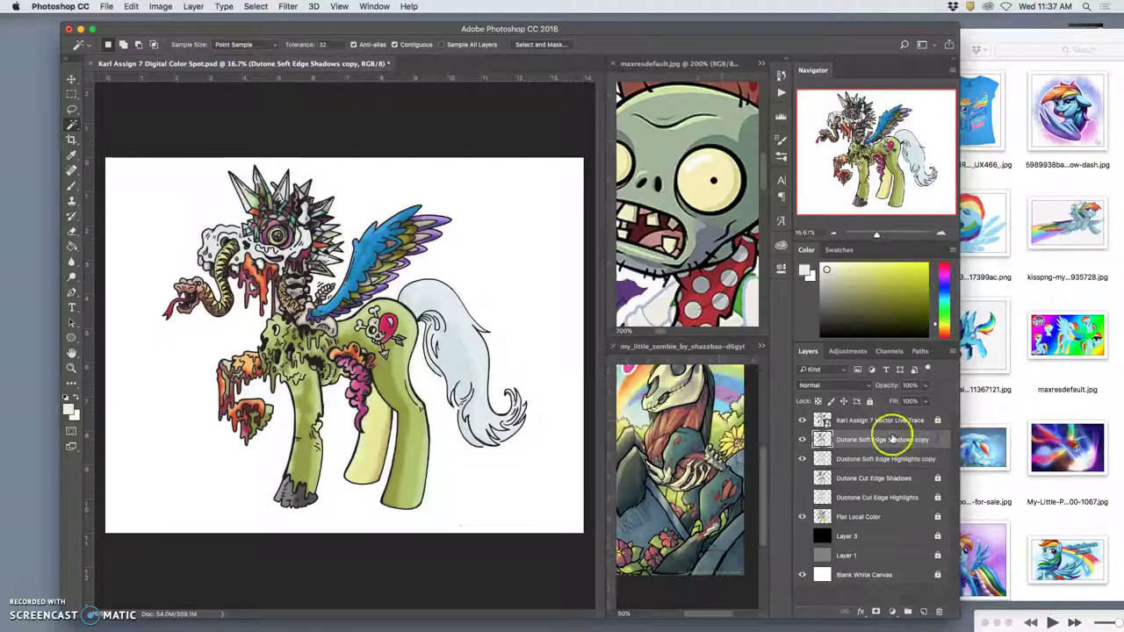
pyautogui.doubleClick(892, 438)
pyautogui.click(931, 437)
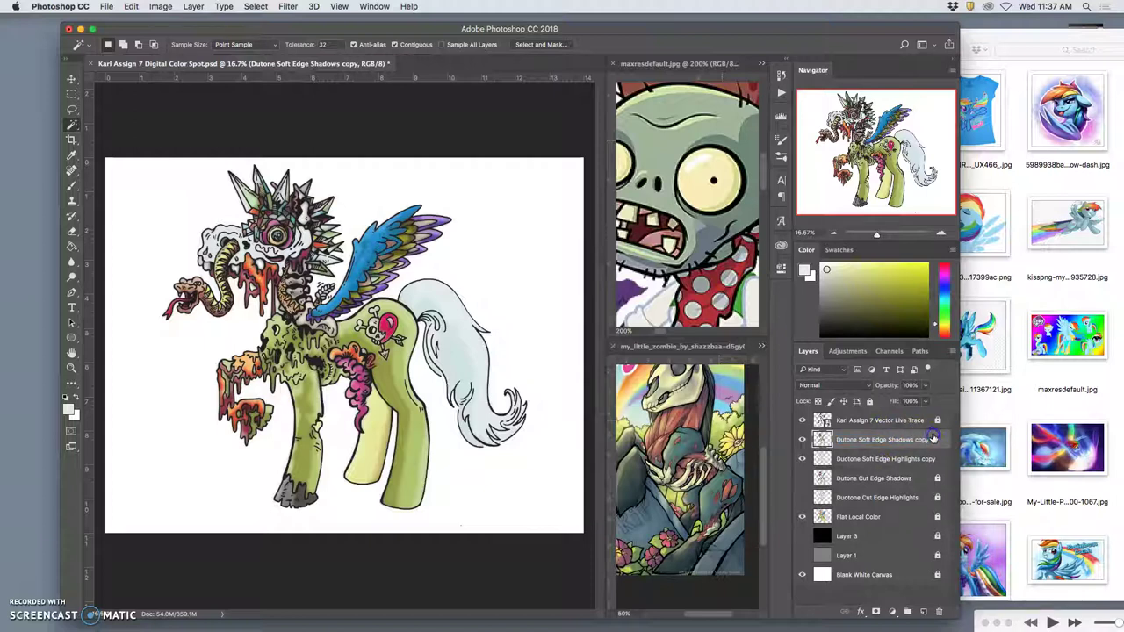
pyautogui.doubleClick(938, 439)
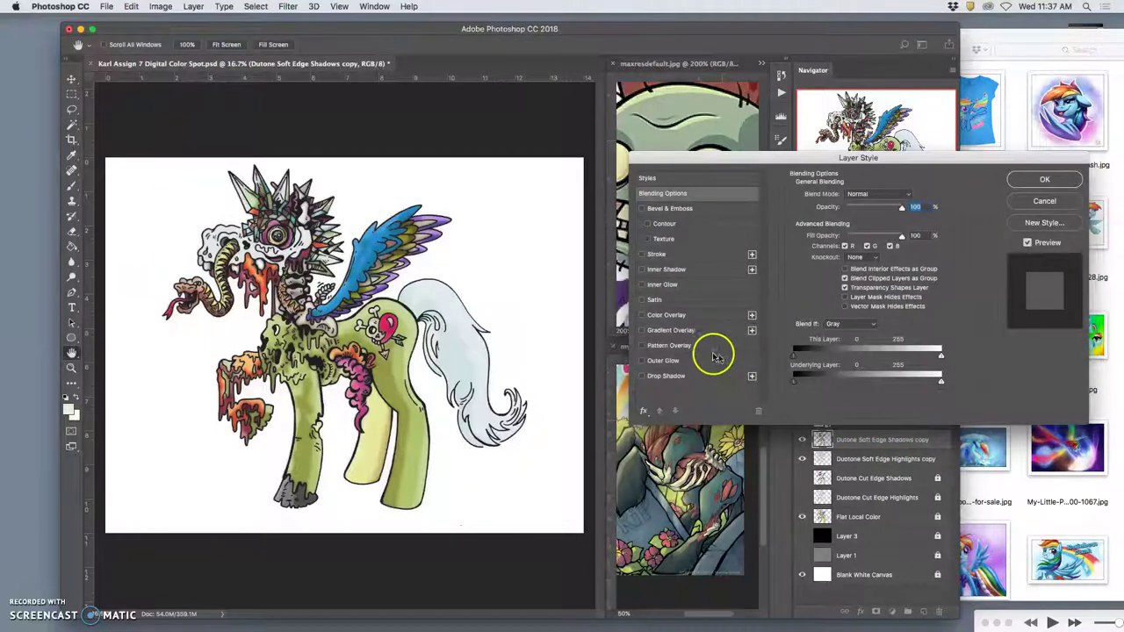
pyautogui.click(641, 331)
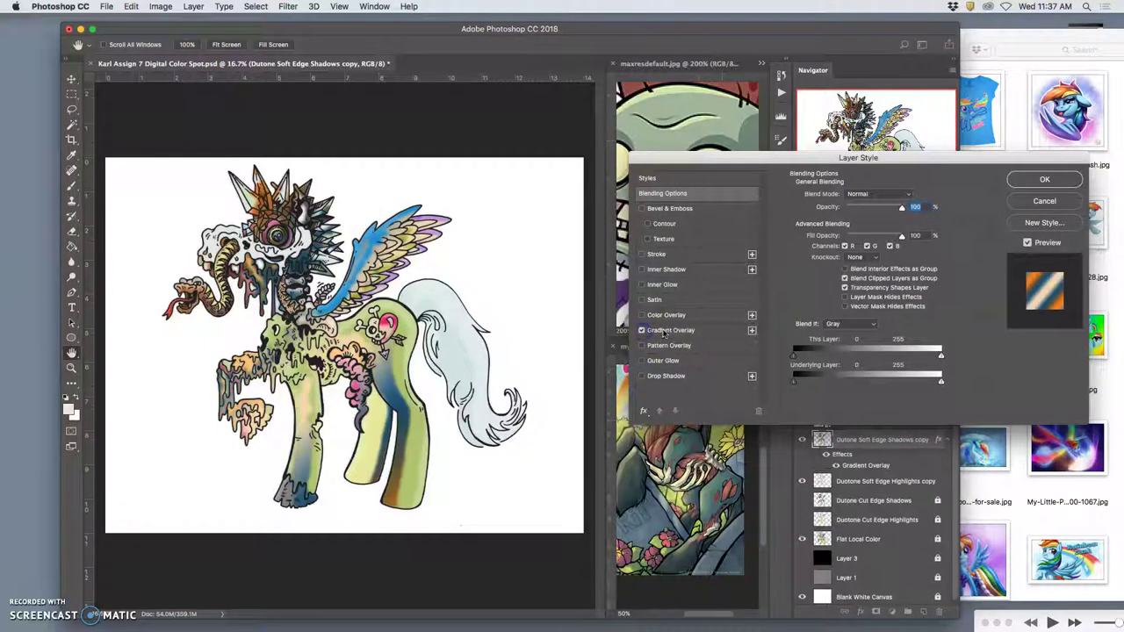
pyautogui.click(665, 331)
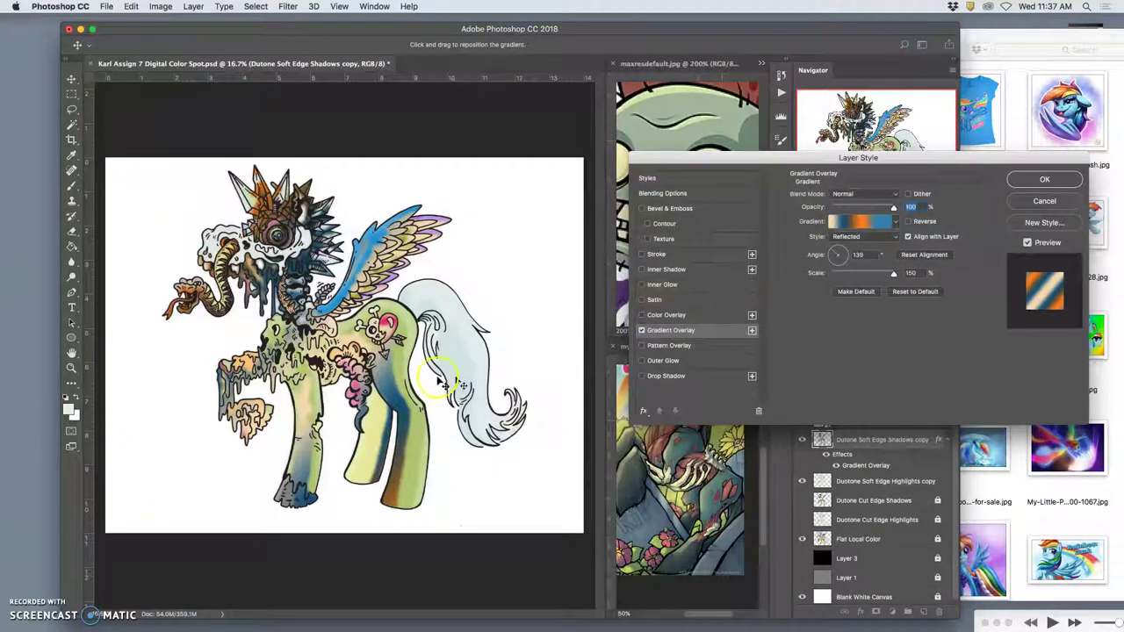
pyautogui.click(885, 224)
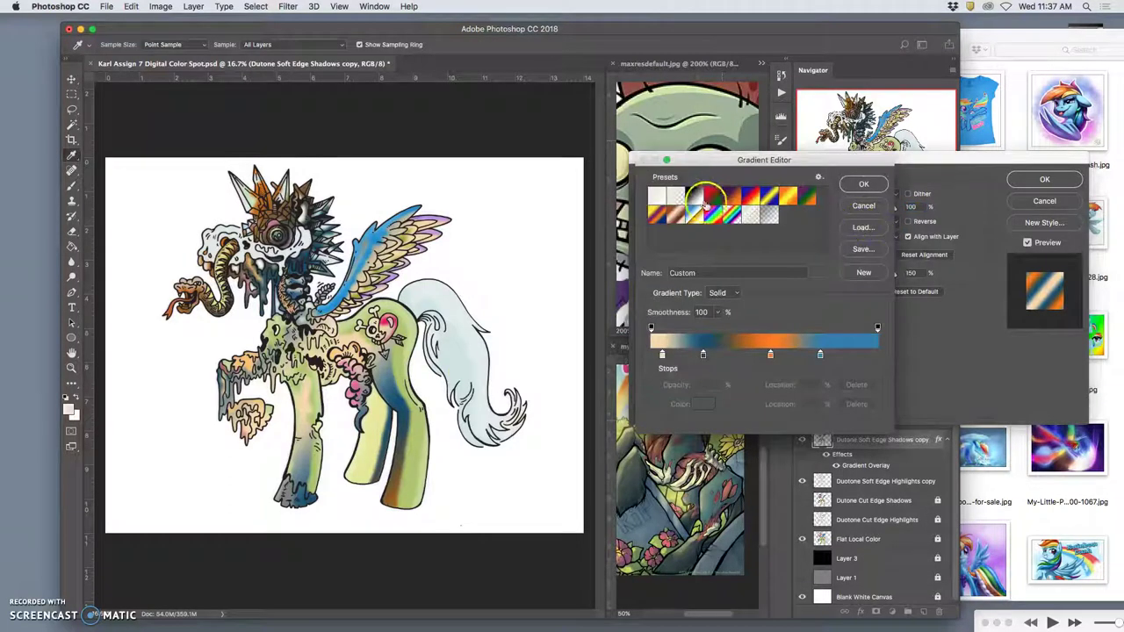
pyautogui.click(694, 198)
pyautogui.click(866, 186)
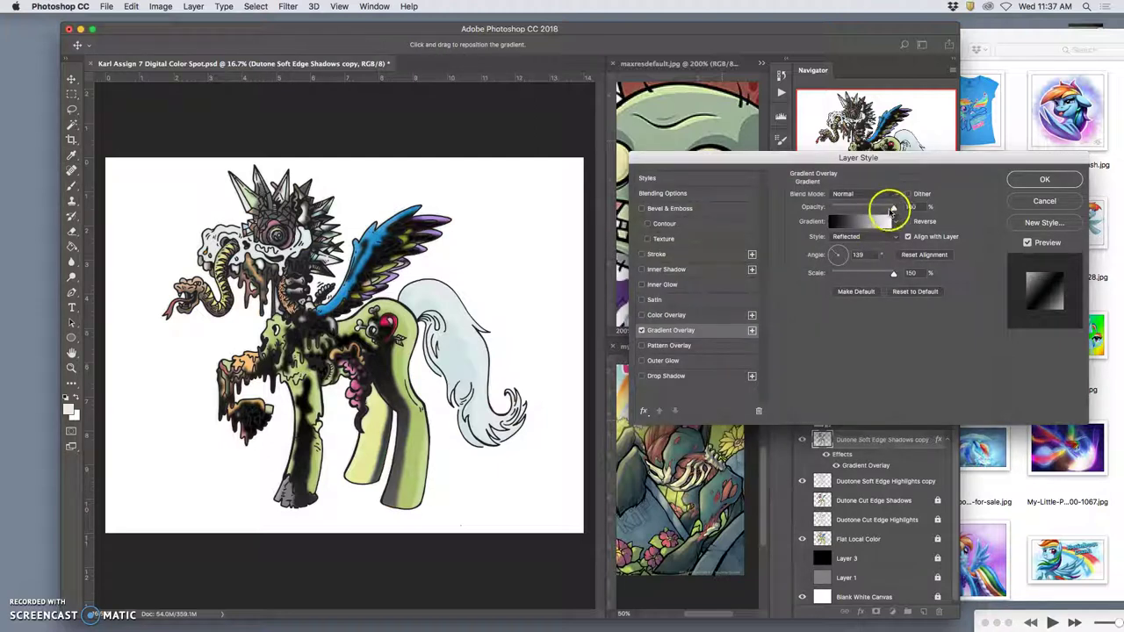
# Try the shadows' gradient overlay at 23% opacity and in Overlay blend mode at 17% opacity.
pyautogui.moveTo(892, 209); pyautogui.dragTo(840, 213)
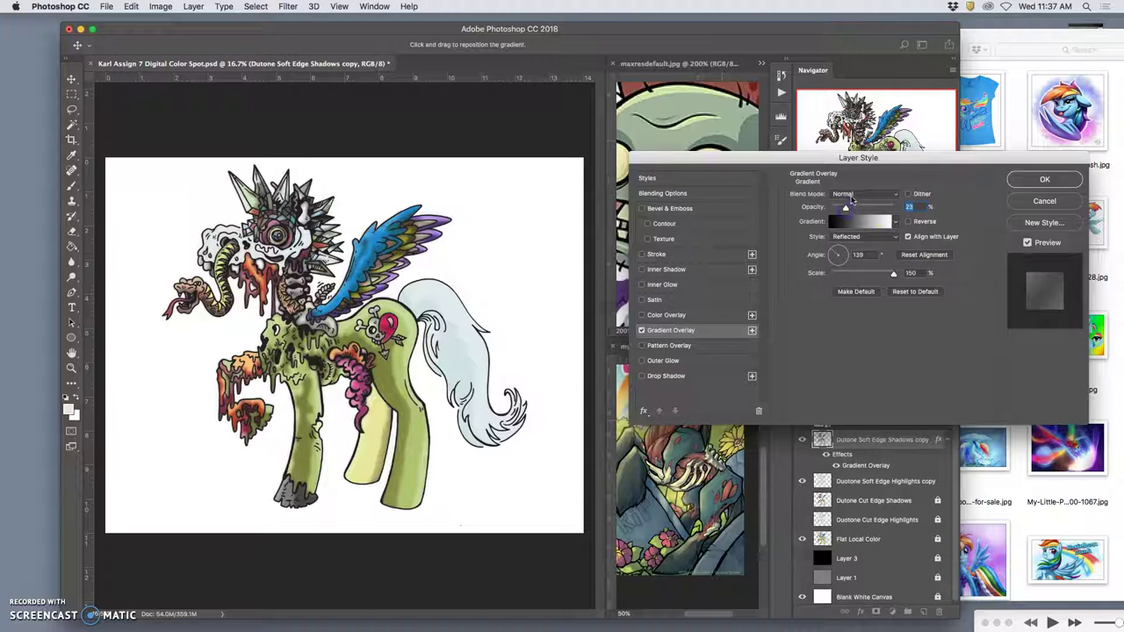
pyautogui.click(850, 196)
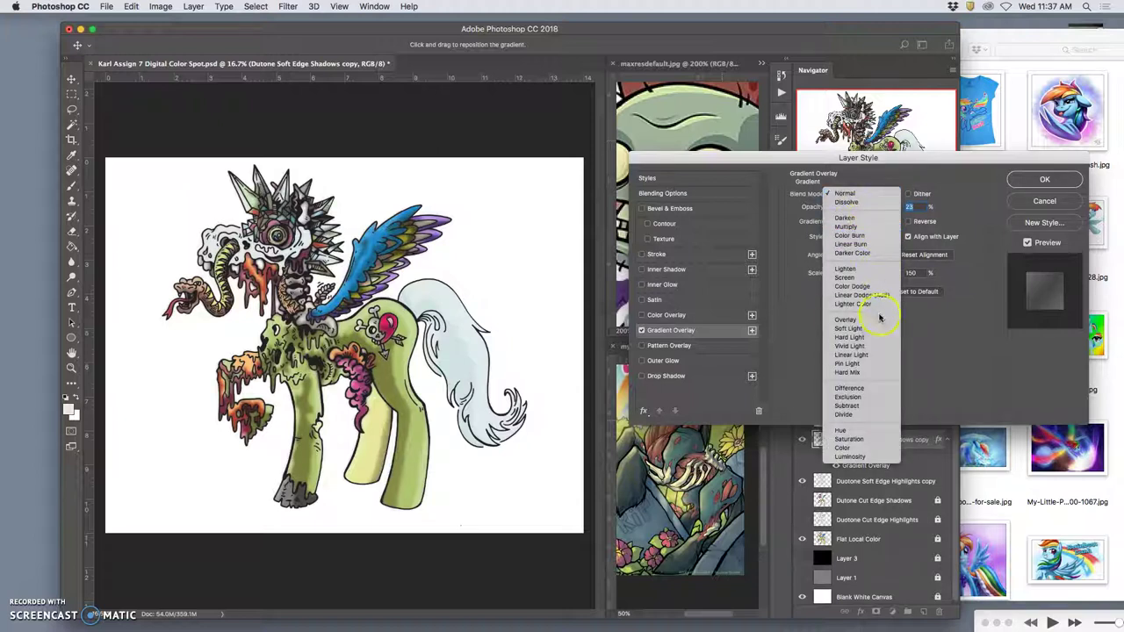
pyautogui.moveTo(878, 318); pyautogui.dragTo(873, 321)
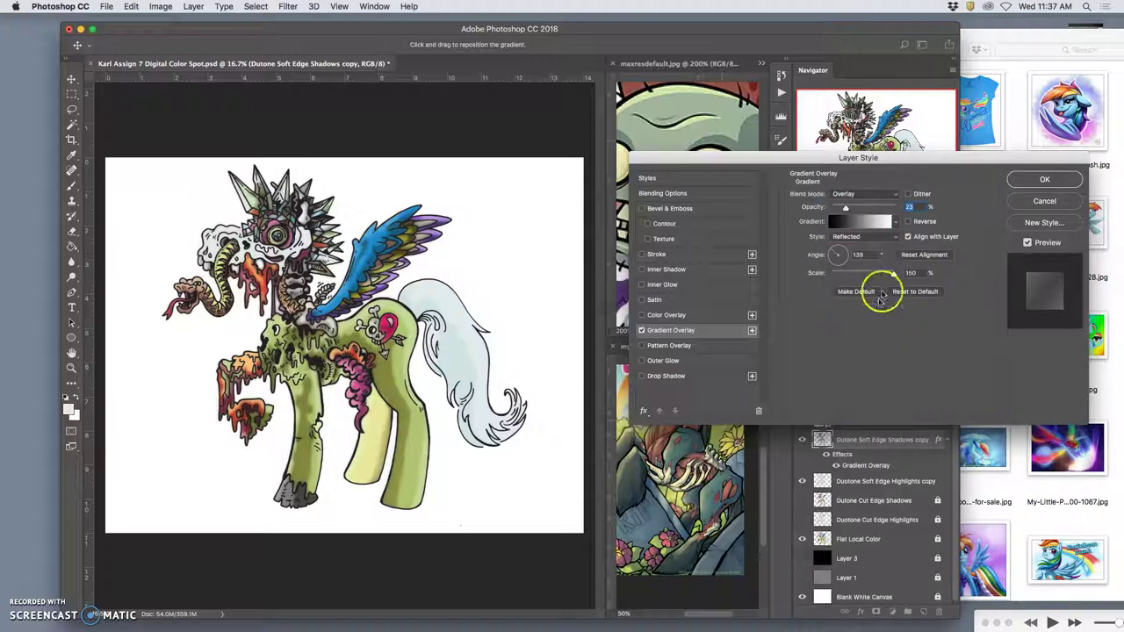
pyautogui.moveTo(846, 209)
pyautogui.mouseDown()
pyautogui.moveTo(880, 212)
pyautogui.moveTo(838, 213)
pyautogui.mouseUp()
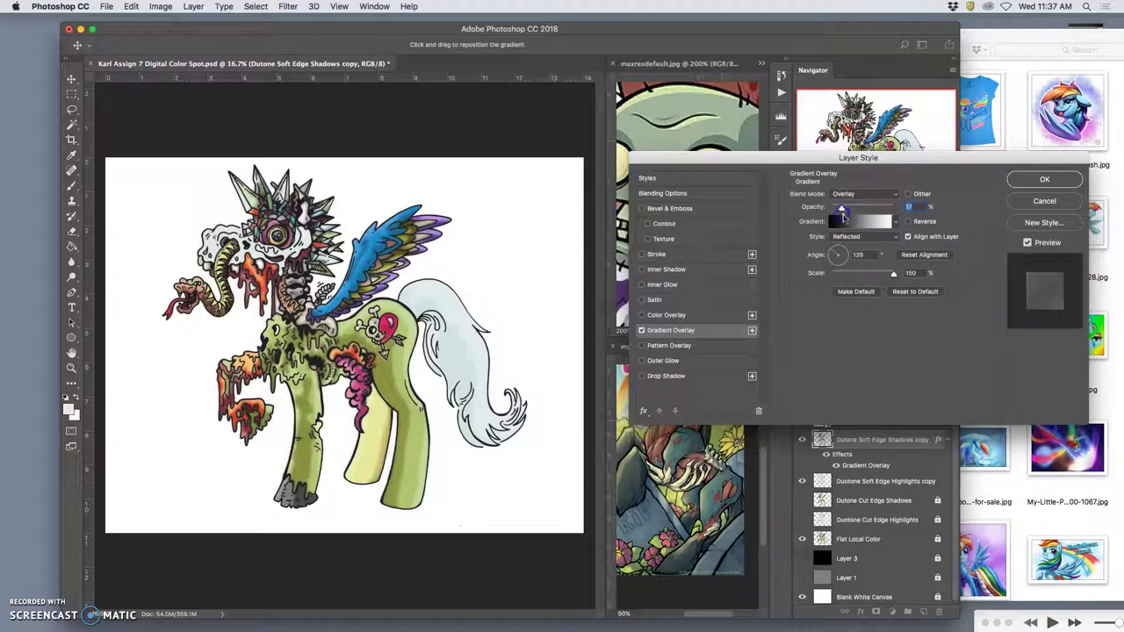
# Try the reflected gradient at 100% opacity with its angle rotated to -63° and -135°.
pyautogui.click(841, 254)
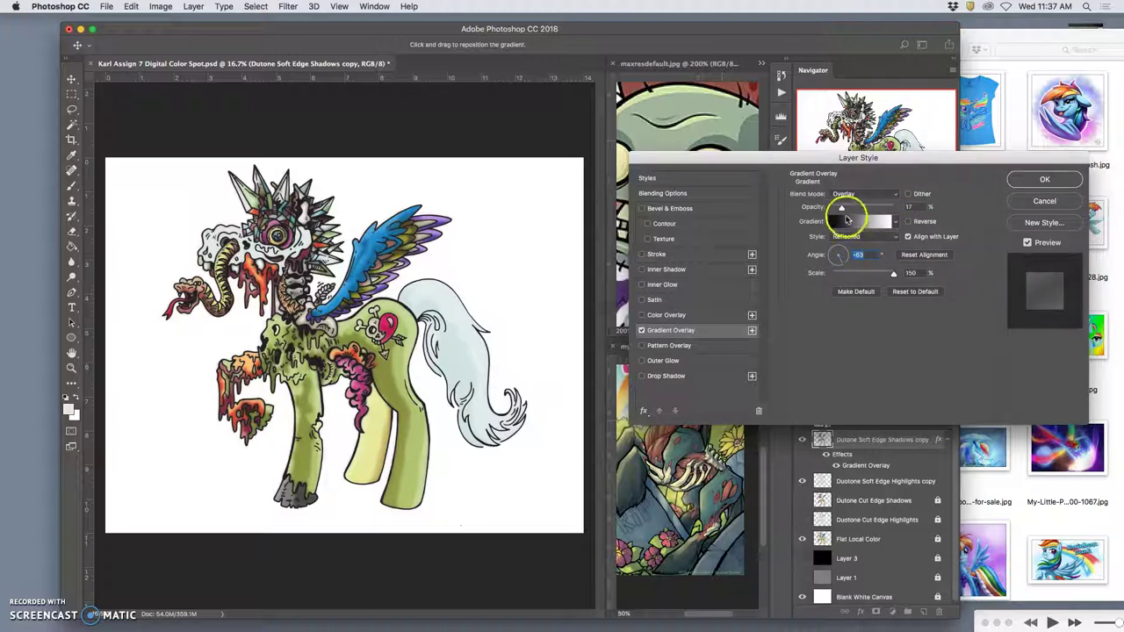
pyautogui.moveTo(841, 207); pyautogui.dragTo(899, 209)
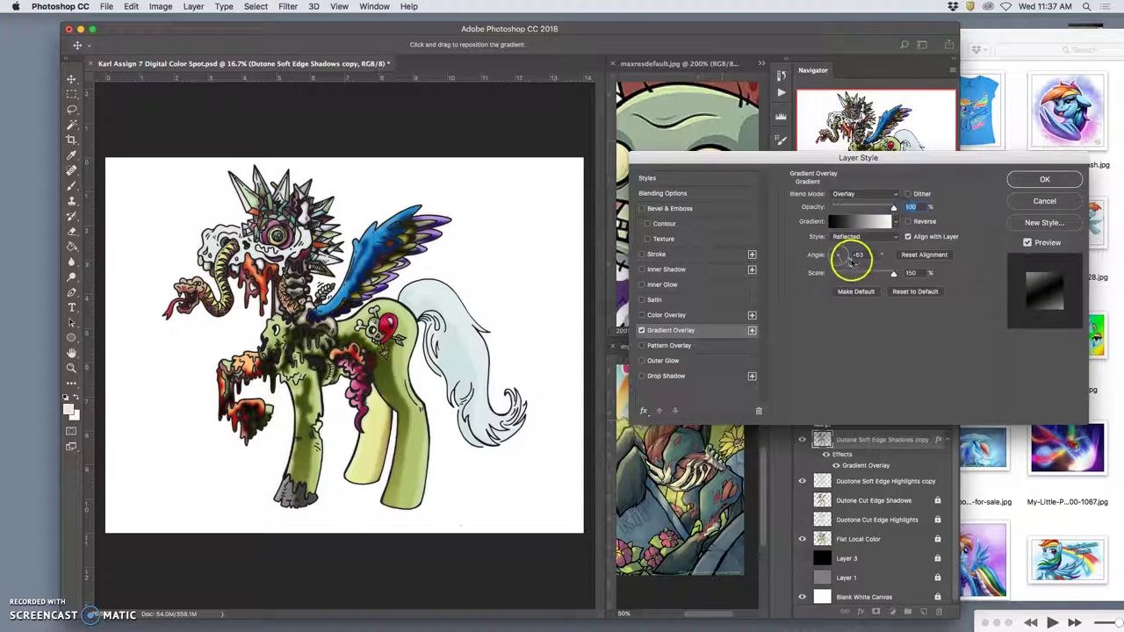
pyautogui.moveTo(845, 262); pyautogui.dragTo(826, 269)
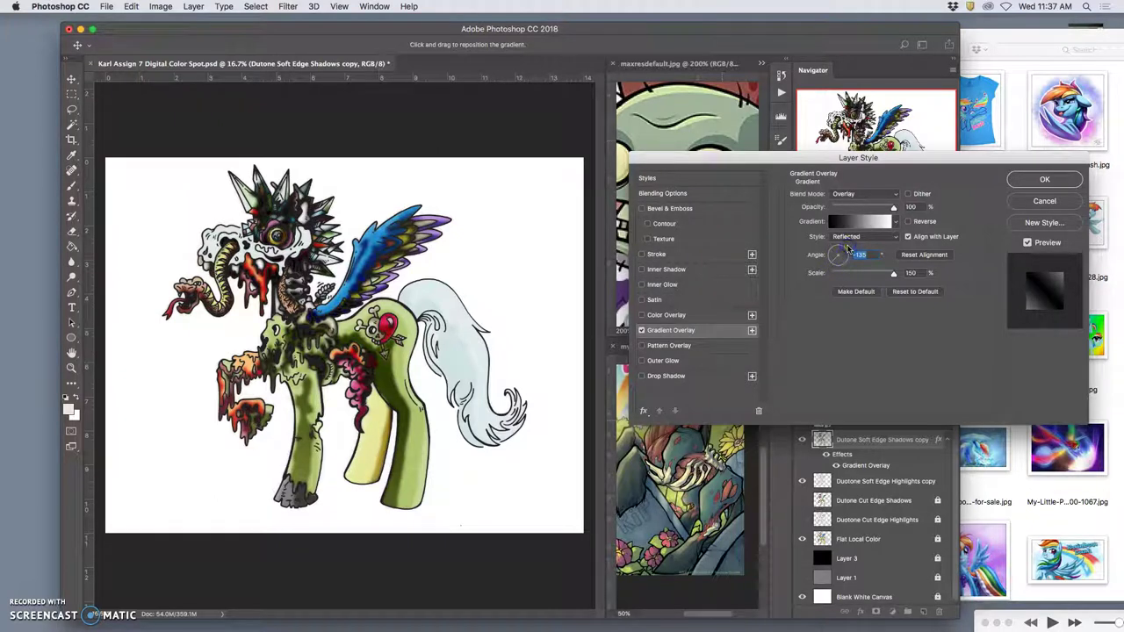
# Change the shadows' gradient style to Linear and set its angle to 83°.
pyautogui.click(882, 238)
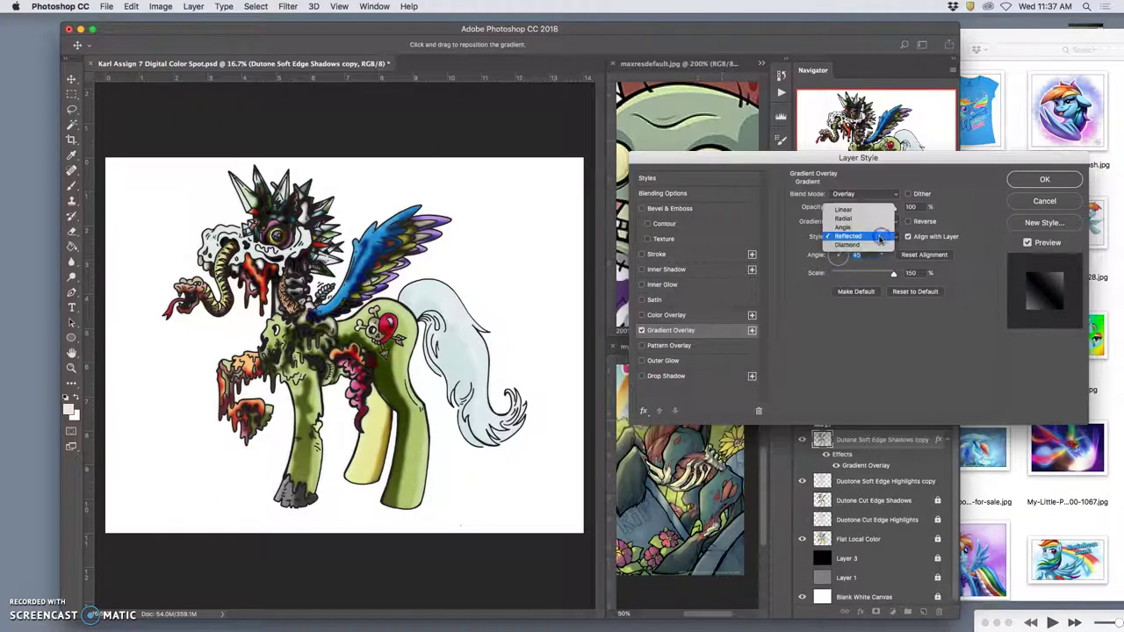
pyautogui.click(864, 217)
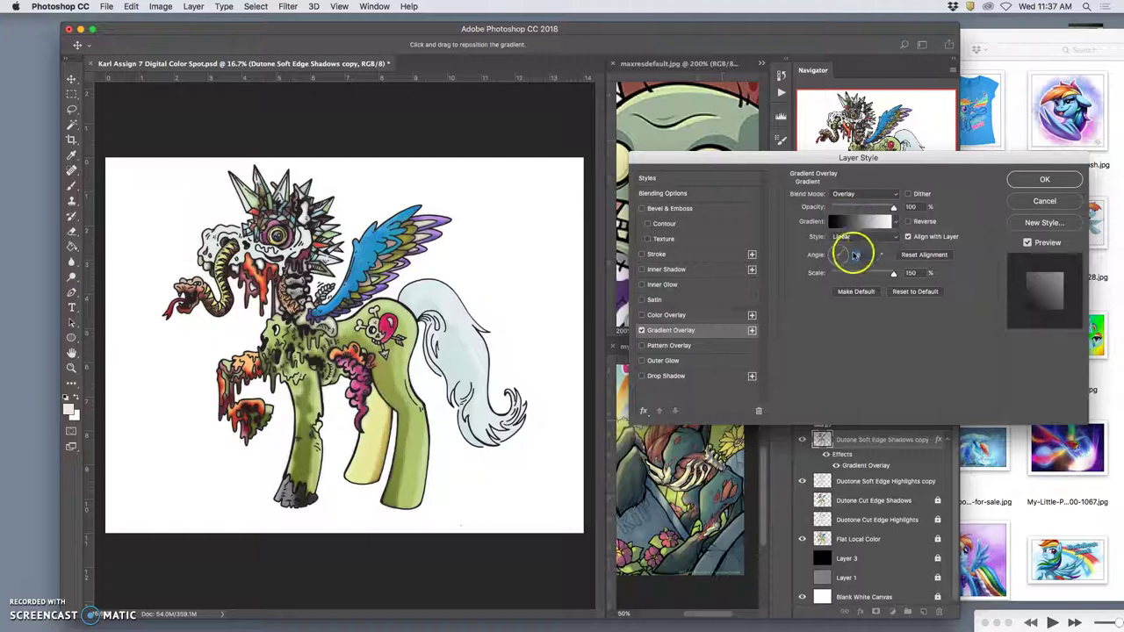
pyautogui.moveTo(843, 256); pyautogui.dragTo(841, 250)
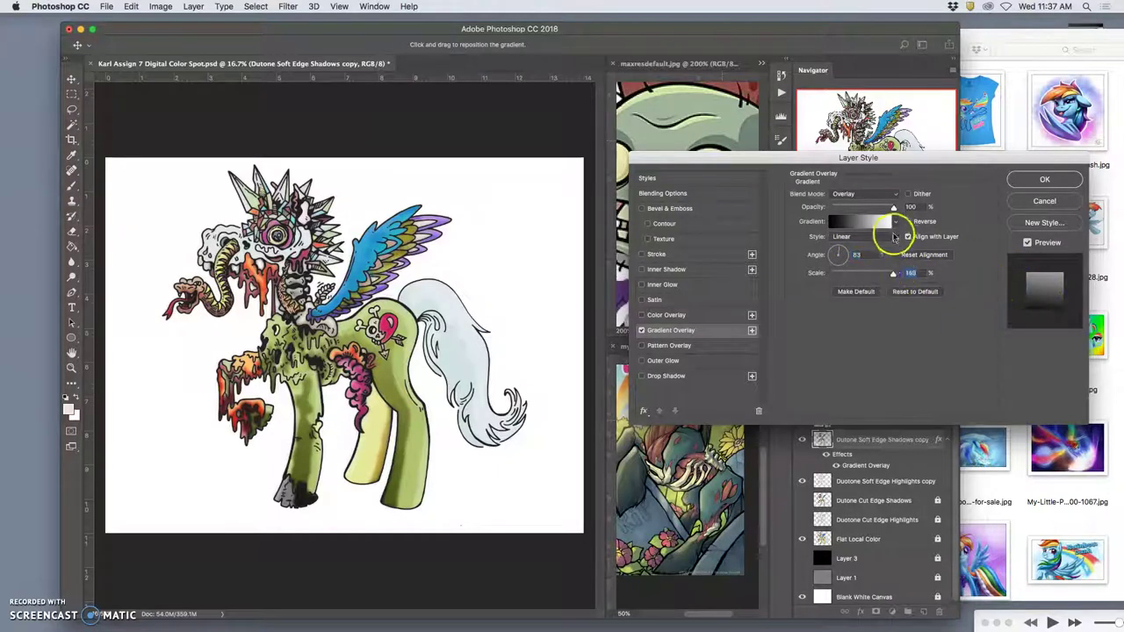
# Set the shadows' gradient overlay to Normal blend mode at 23% opacity and apply the layer style.
pyautogui.click(894, 193)
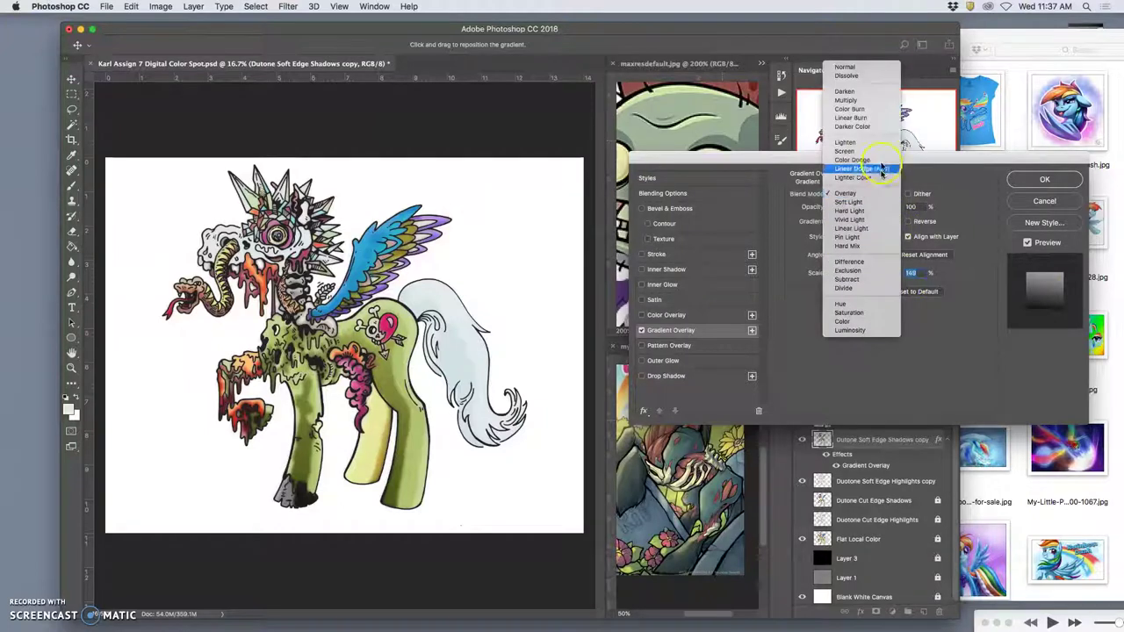
pyautogui.click(860, 67)
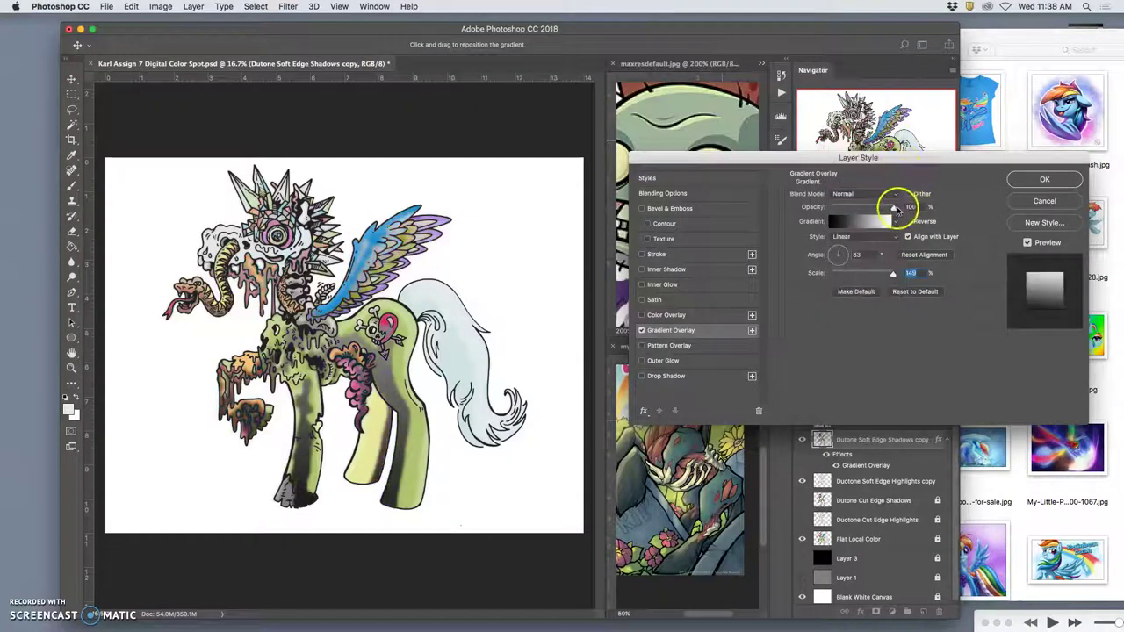
pyautogui.moveTo(893, 209); pyautogui.dragTo(847, 209)
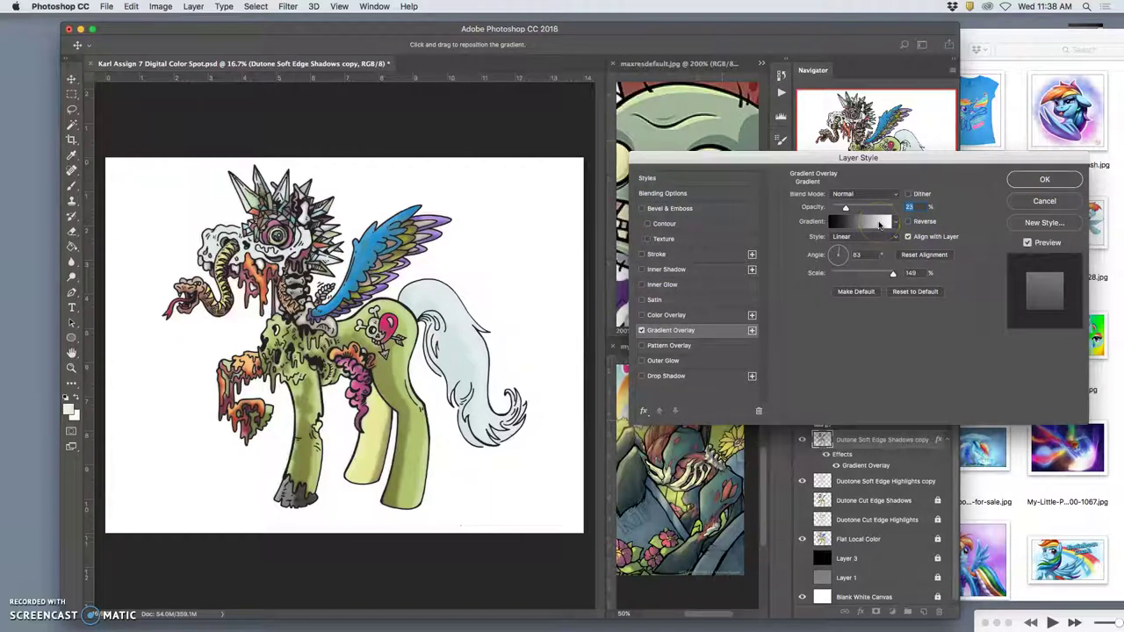
pyautogui.click(1043, 180)
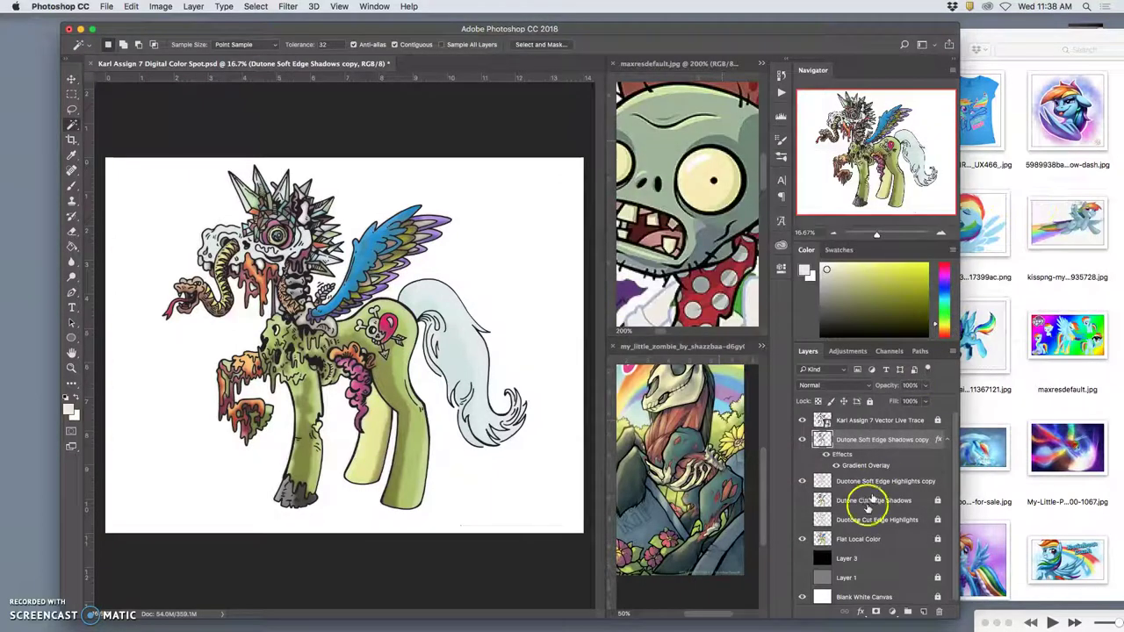
# Toggle the soft shadows layer's effects to compare the shading with and without the gradient, and inspect the legs.
pyautogui.click(824, 455)
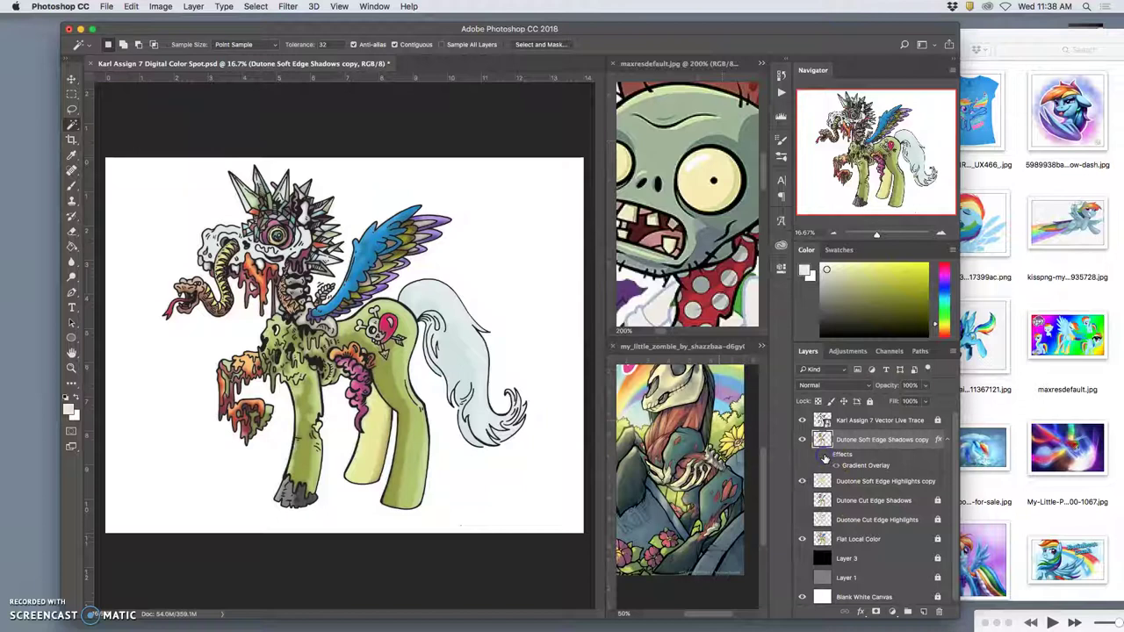
pyautogui.click(825, 455)
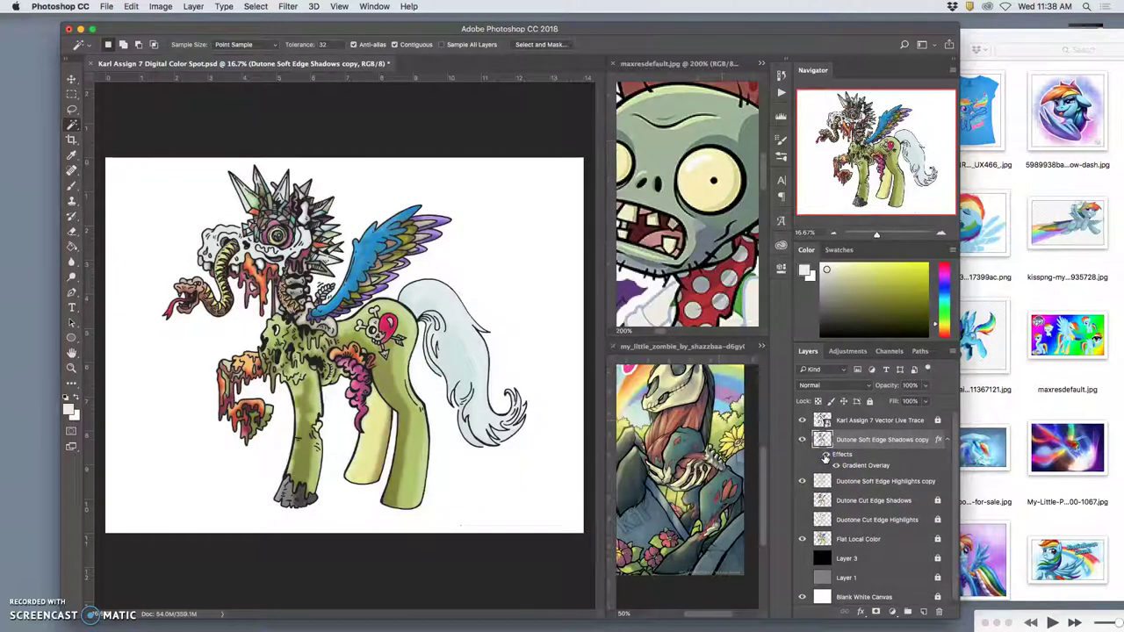
pyautogui.click(825, 456)
pyautogui.click(825, 456)
pyautogui.press('super+plus')
pyautogui.press('super+plus')
pyautogui.scroll(-5, 474, 543)
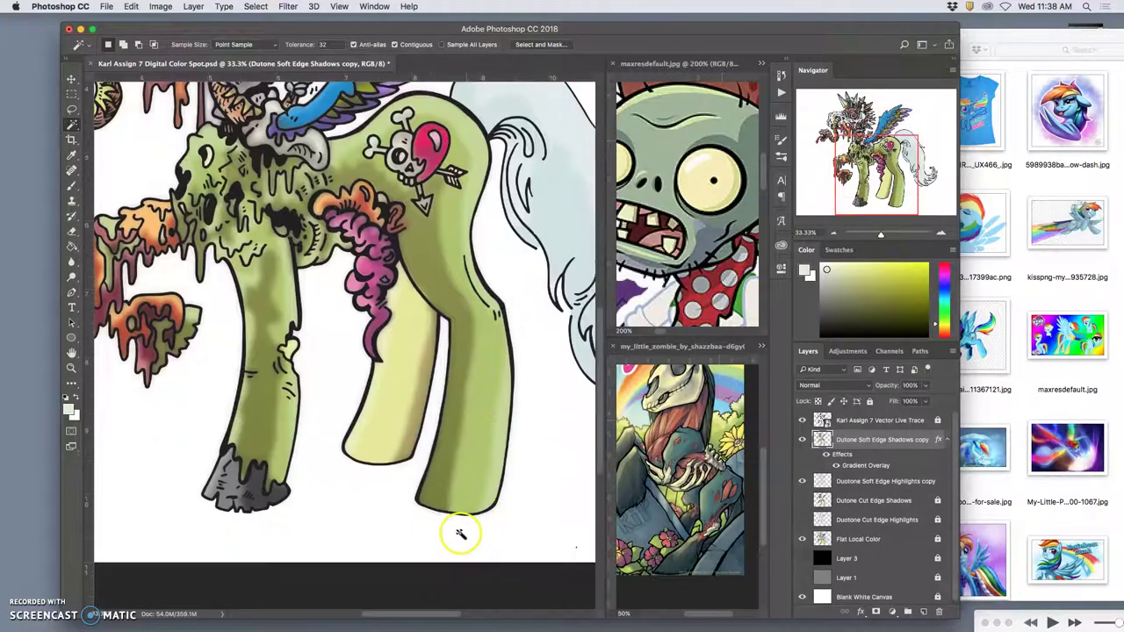
# Add a linear black-to-white gradient overlay at 36% opacity to the Duotone Soft Edge Highlights copy layer and inspect it across the pony.
pyautogui.doubleClick(864, 483)
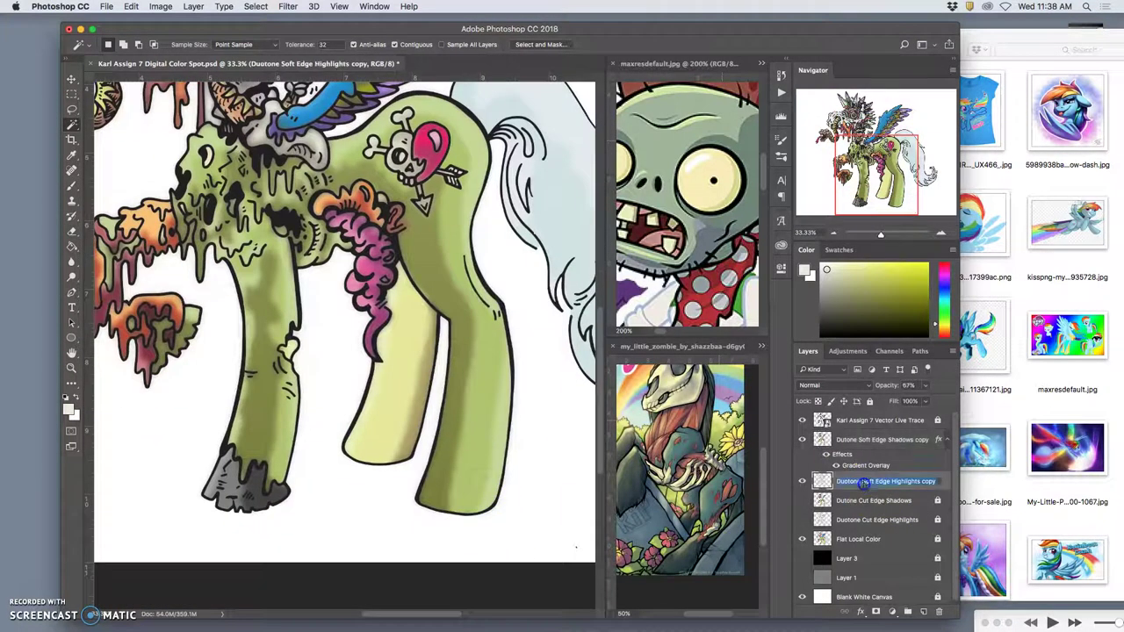
pyautogui.doubleClick(943, 481)
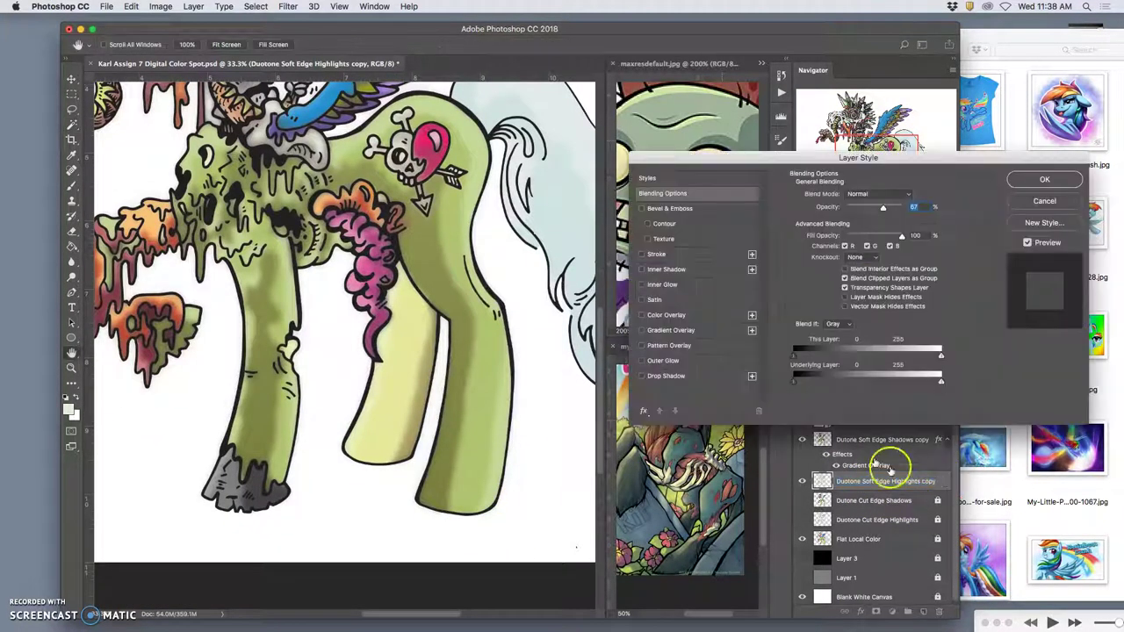
pyautogui.click(667, 330)
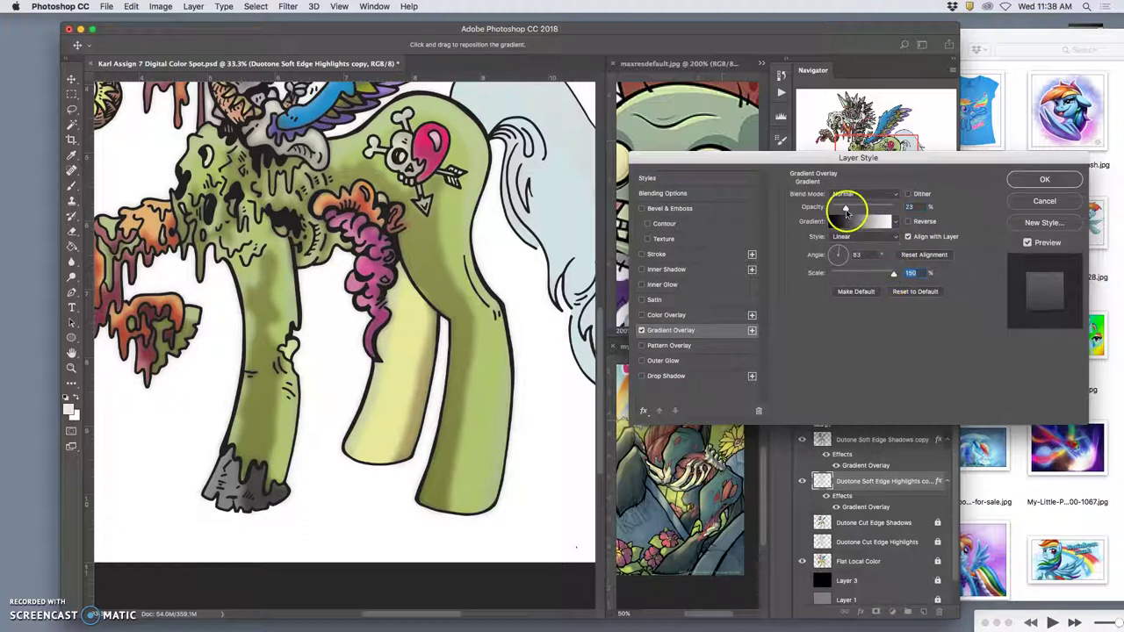
pyautogui.moveTo(873, 212); pyautogui.dragTo(864, 212)
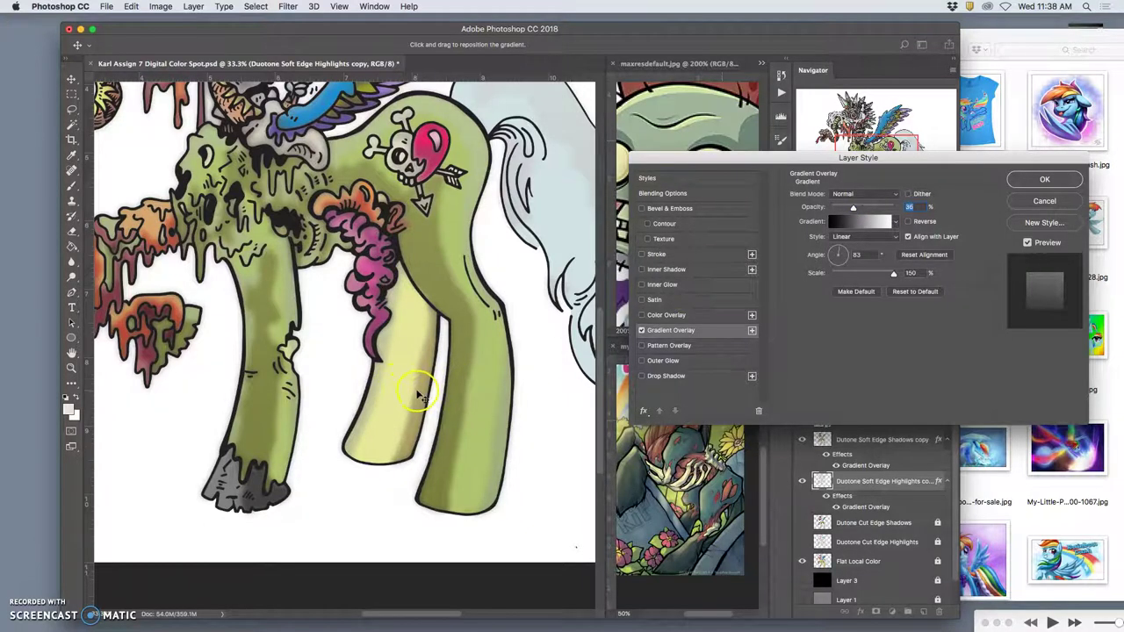
pyautogui.hscroll(7, 418, 395)
pyautogui.scroll(3, 418, 395)
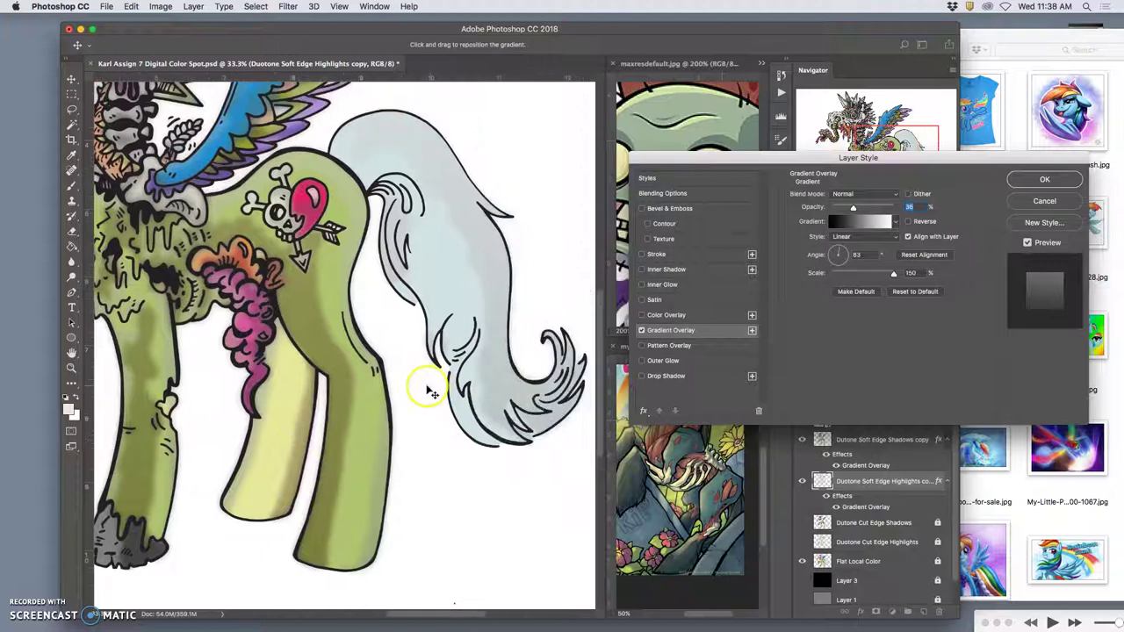
pyautogui.hscroll(-7, 431, 392)
pyautogui.scroll(6, 439, 373)
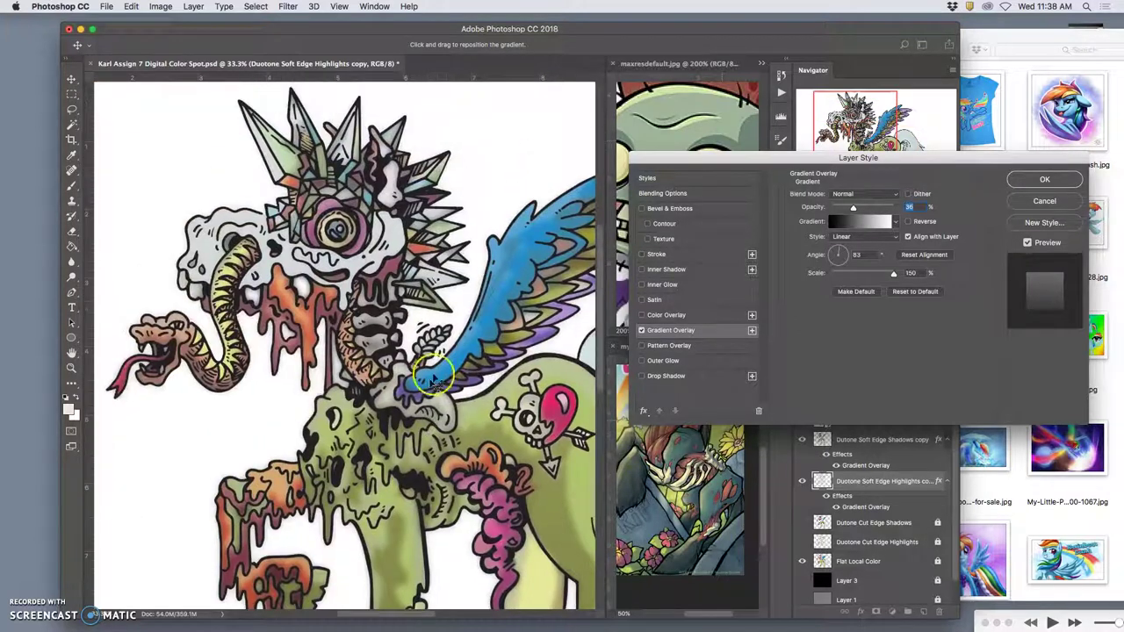
pyautogui.press('super+minus')
pyautogui.press('super+minus')
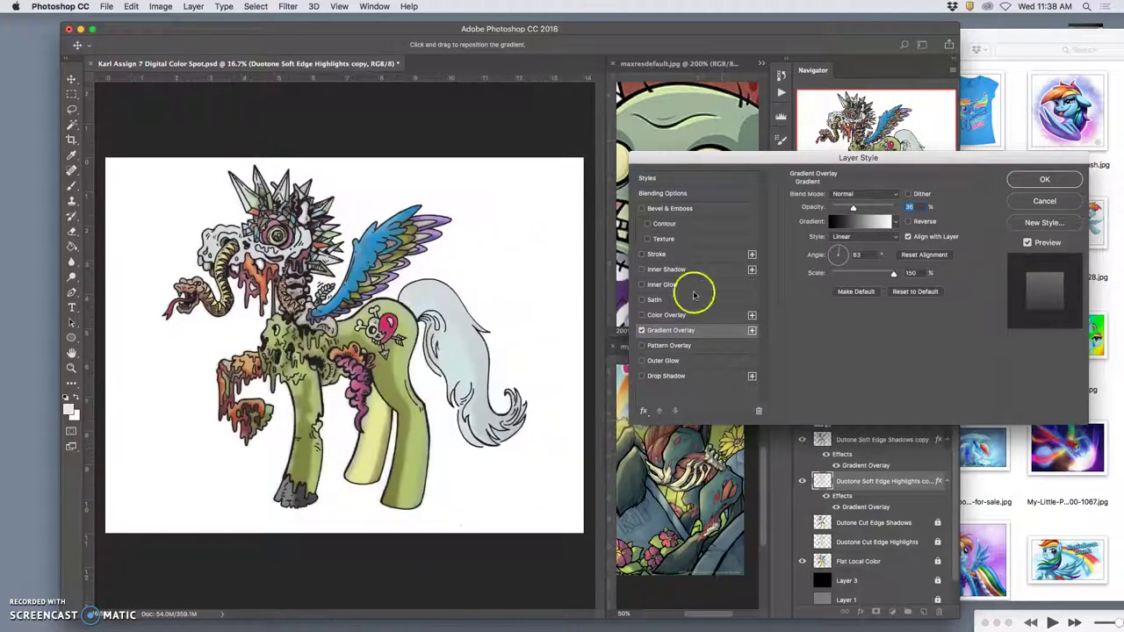
pyautogui.click(1042, 181)
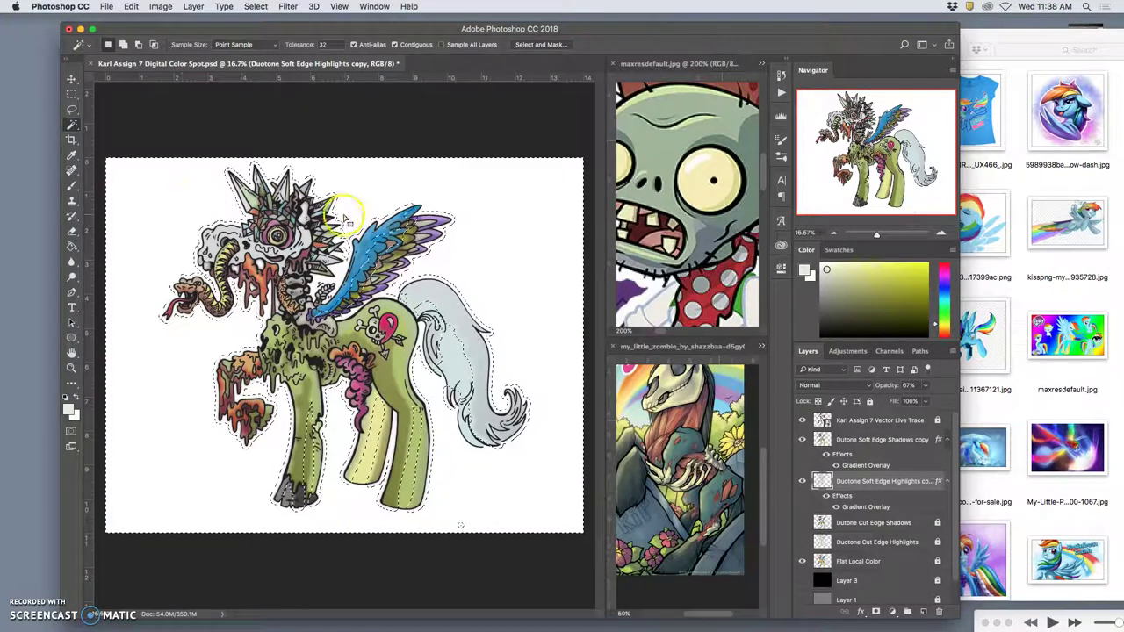
# Use the Vector Live Trace layer to select the white background around the pony with the Magic Wand, replacing the earlier selection.
pyautogui.click(840, 420)
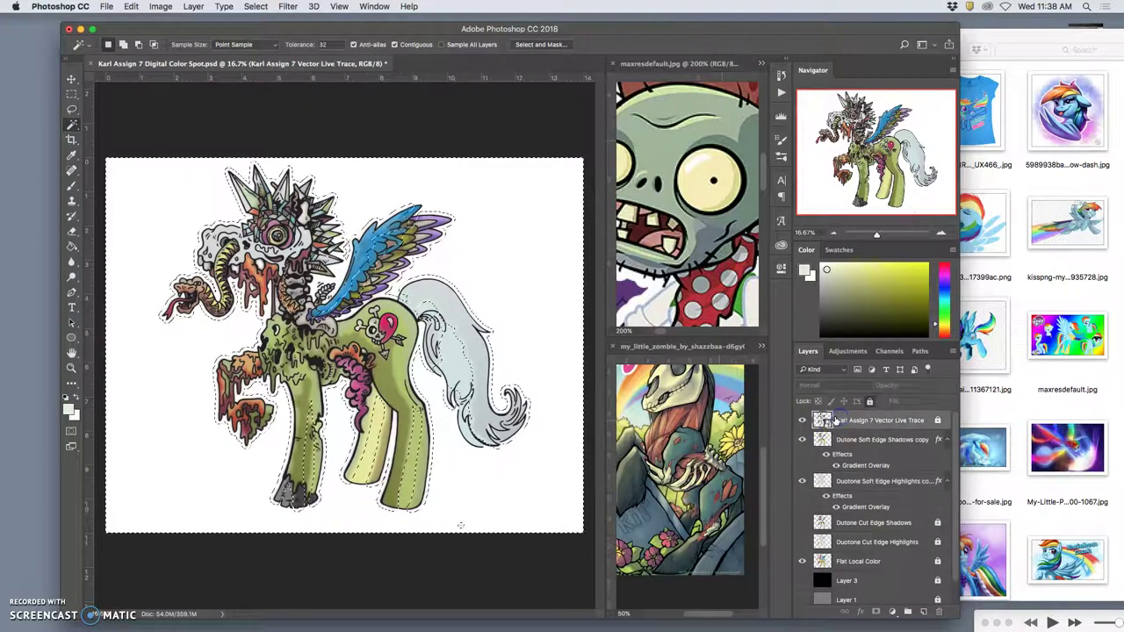
pyautogui.press('super+d')
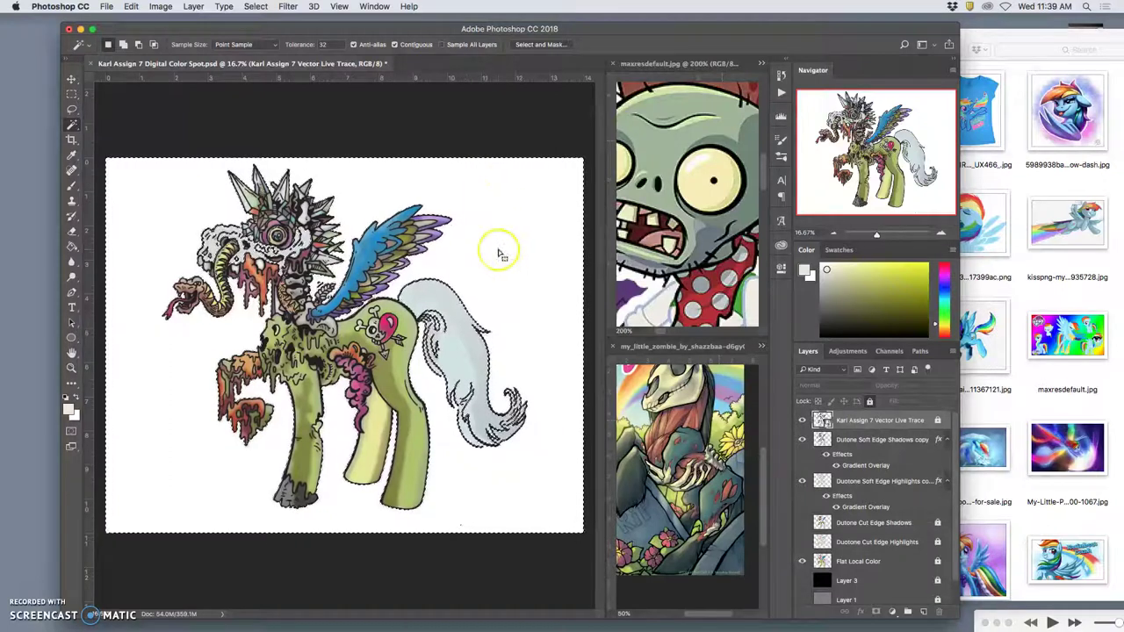
pyautogui.press('super+minus')
pyautogui.press('super+equal')
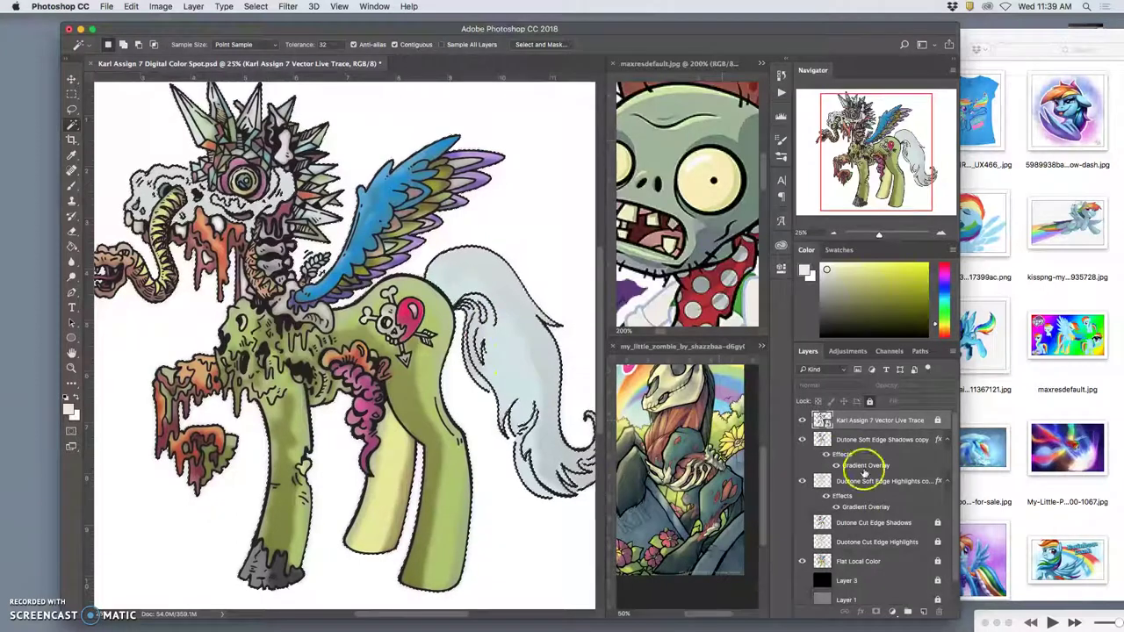
# Toggle the visibility of the Dutone Soft Edge Shadows copy layer to compare the artwork with and without it.
pyautogui.click(801, 439)
pyautogui.click(805, 439)
pyautogui.click(805, 439)
pyautogui.click(805, 439)
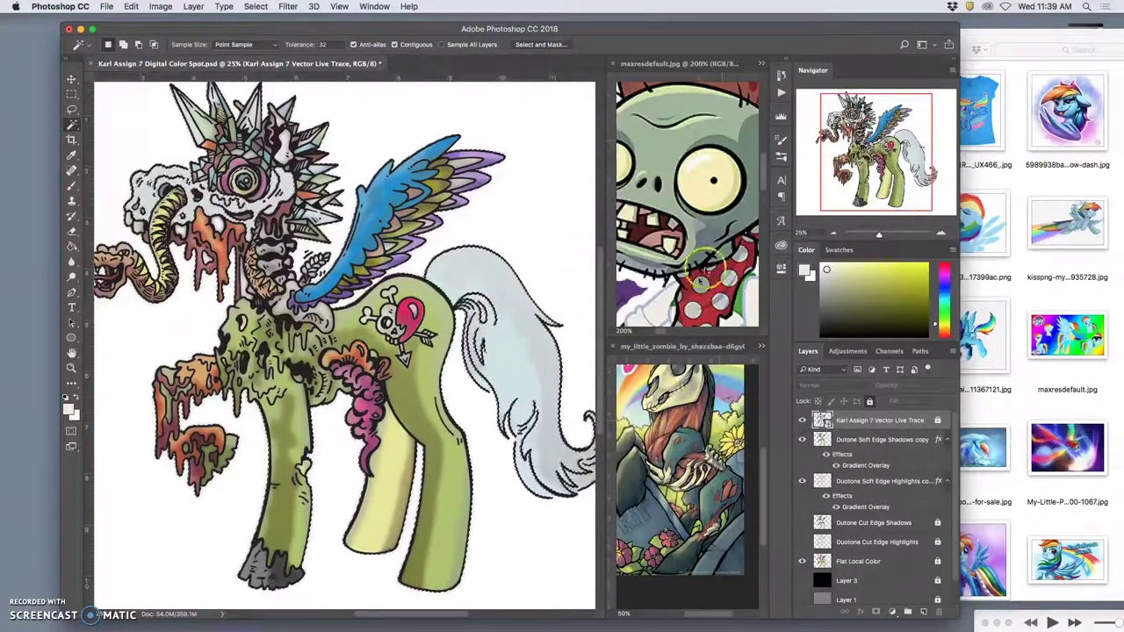
# Revert the document to the Gaussian Blur state in its history.
pyautogui.click(781, 75)
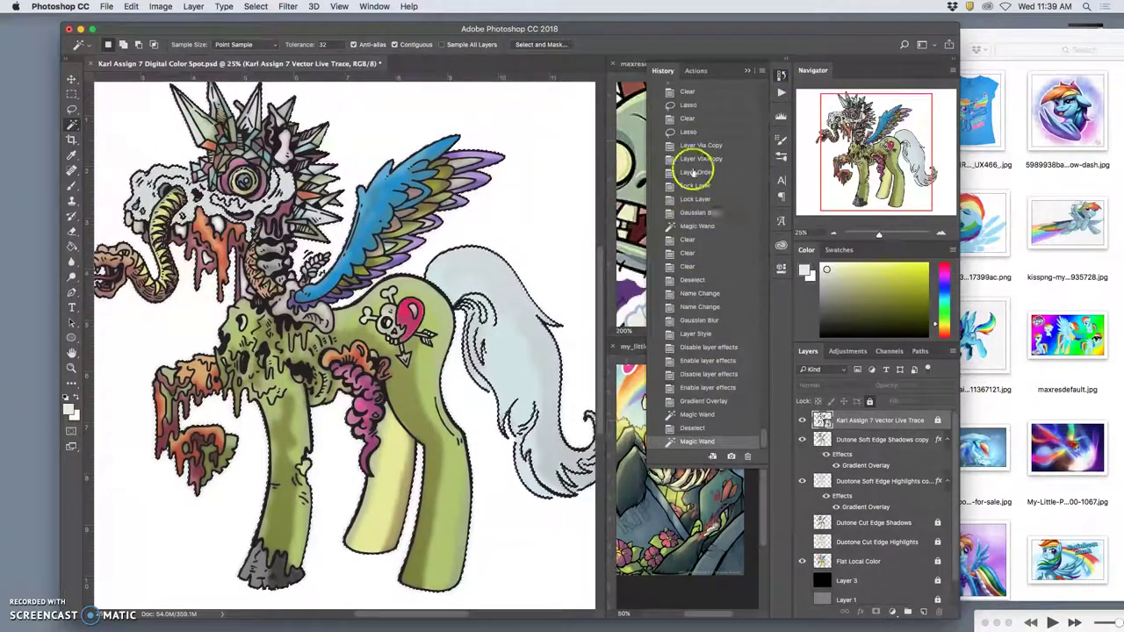
pyautogui.click(690, 216)
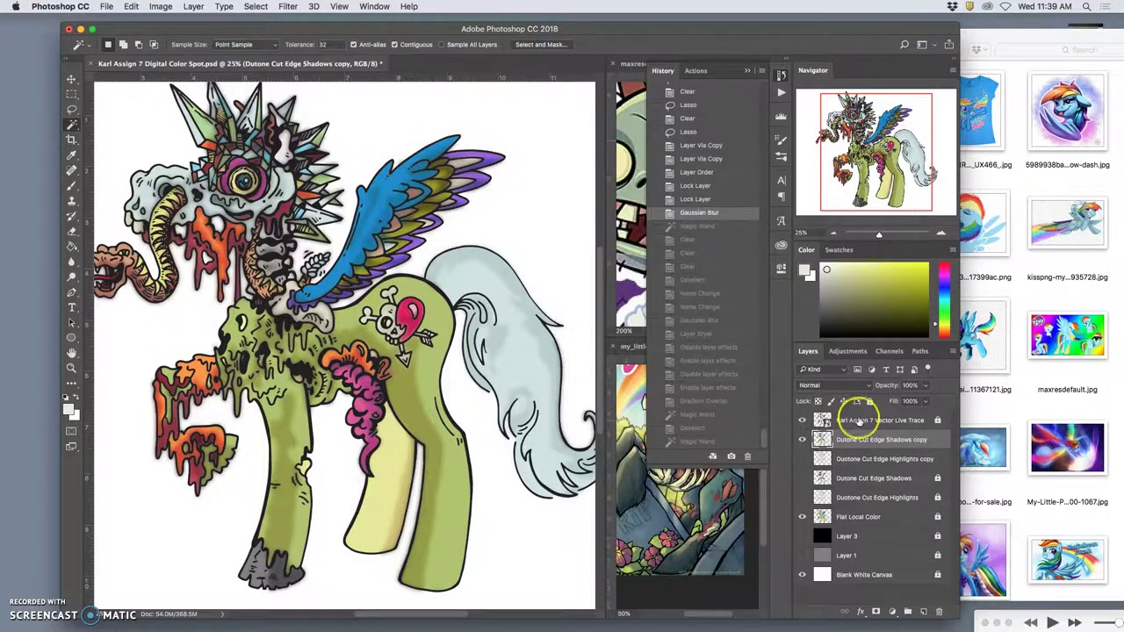
# Duplicate the Vector Live Trace layer and rasterize the copy.
pyautogui.click(857, 421)
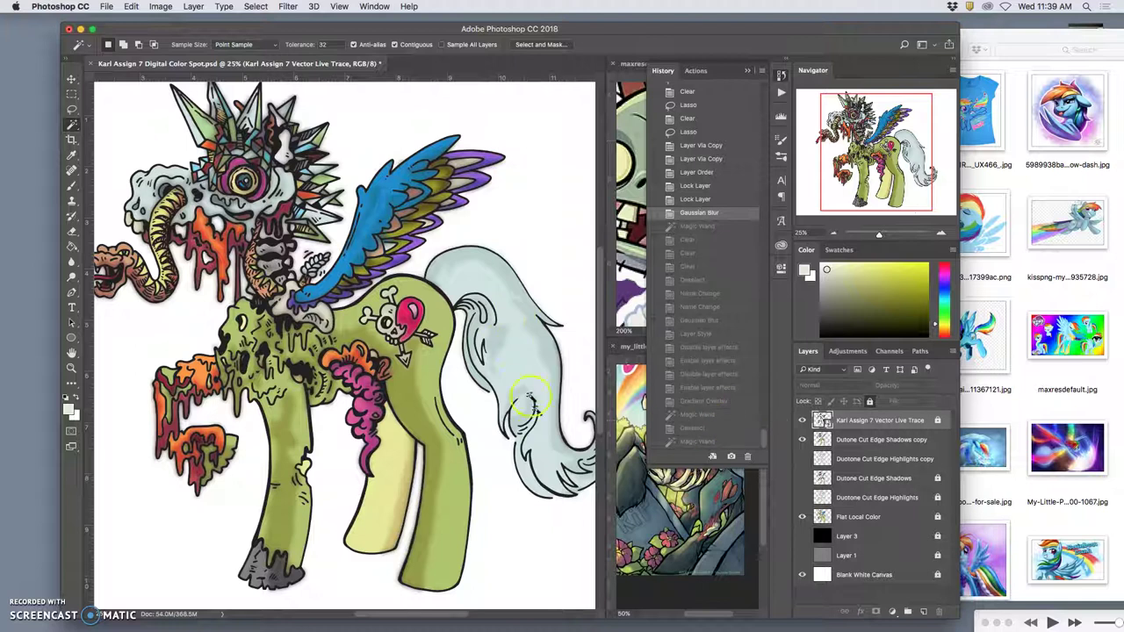
pyautogui.press('super+j')
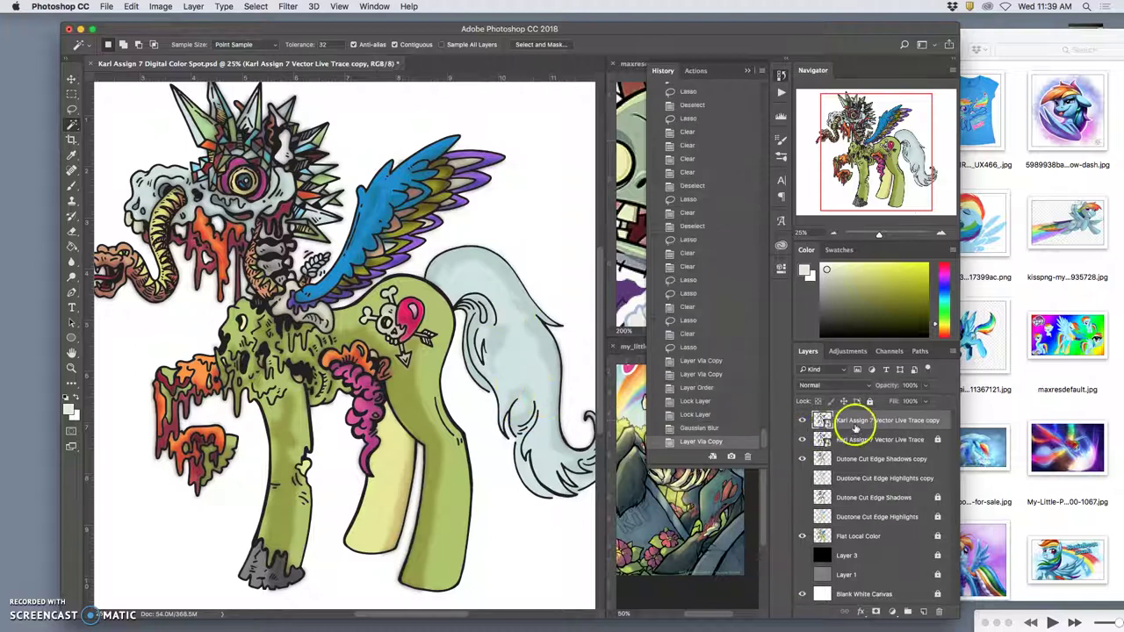
pyautogui.rightClick(856, 424)
pyautogui.click(889, 322)
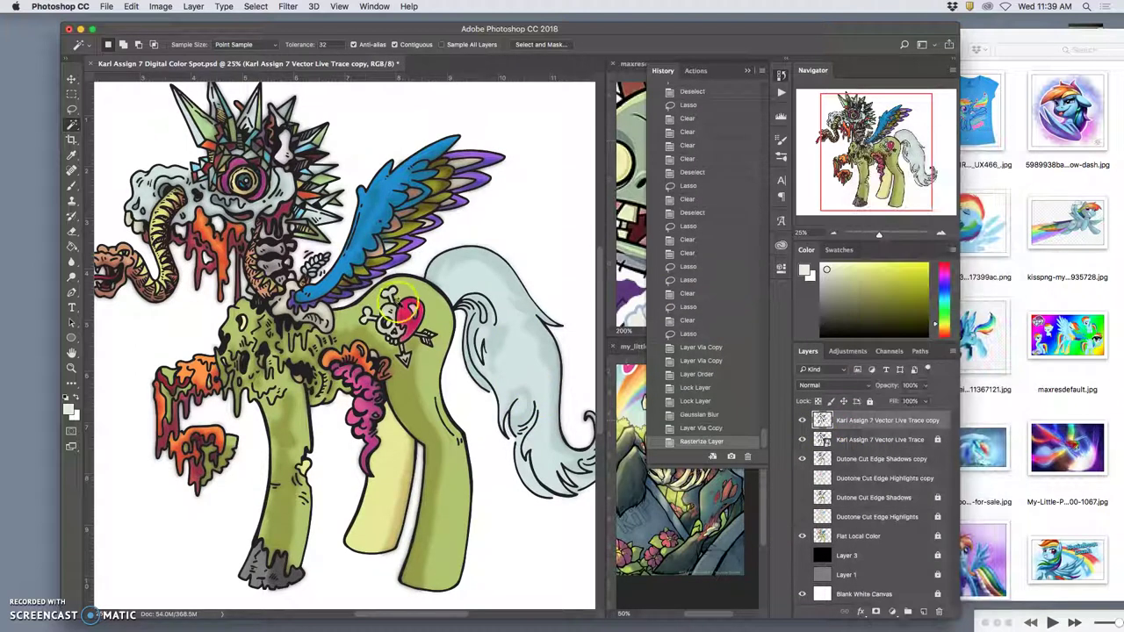
# Paint black brush strokes on the rasterized line art copy to close the gaps in the tail's outline.
pyautogui.click(72, 184)
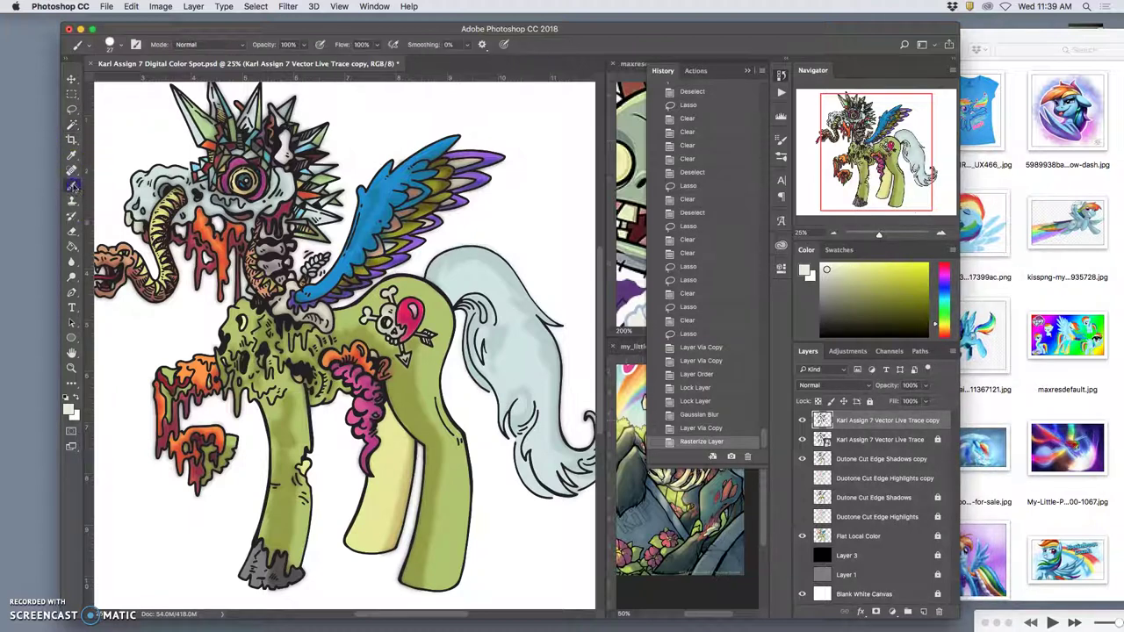
pyautogui.click(67, 397)
pyautogui.click(493, 439)
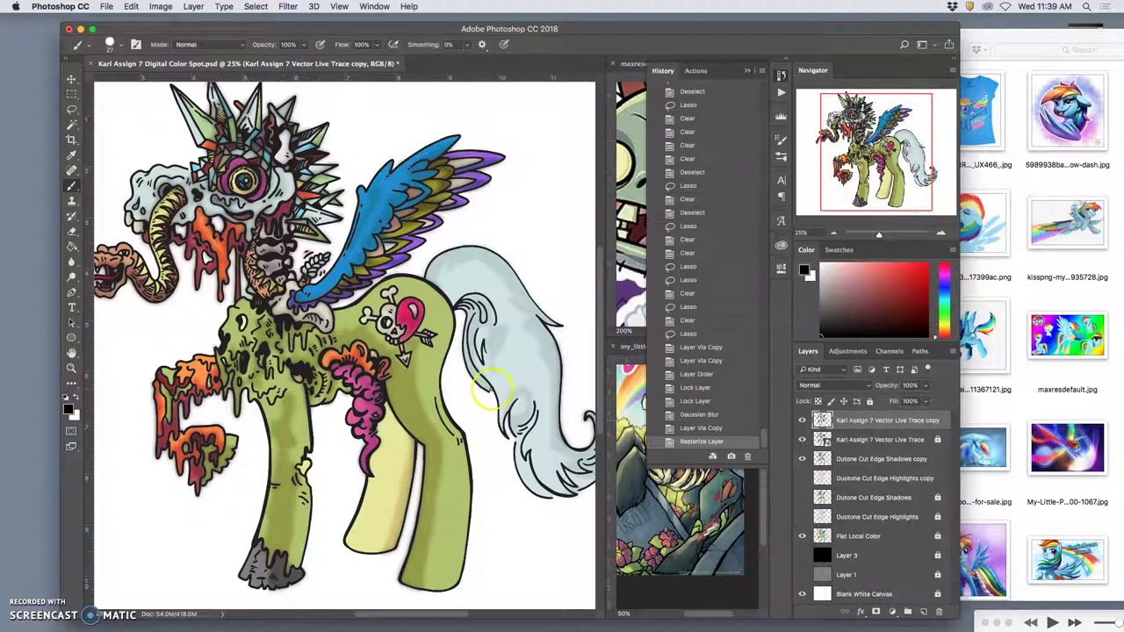
pyautogui.moveTo(499, 399); pyautogui.dragTo(505, 402)
pyautogui.moveTo(516, 444)
pyautogui.mouseDown()
pyautogui.moveTo(537, 488)
pyautogui.moveTo(569, 492)
pyautogui.mouseUp()
pyautogui.hscroll(5, 562, 482)
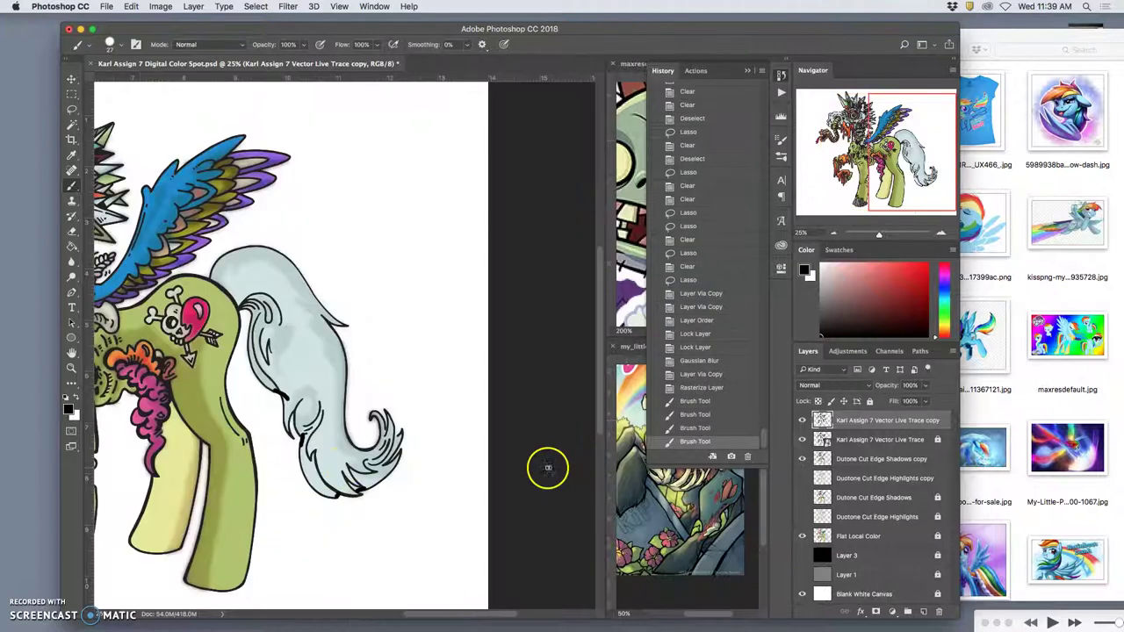
pyautogui.hscroll(-10, 407, 353)
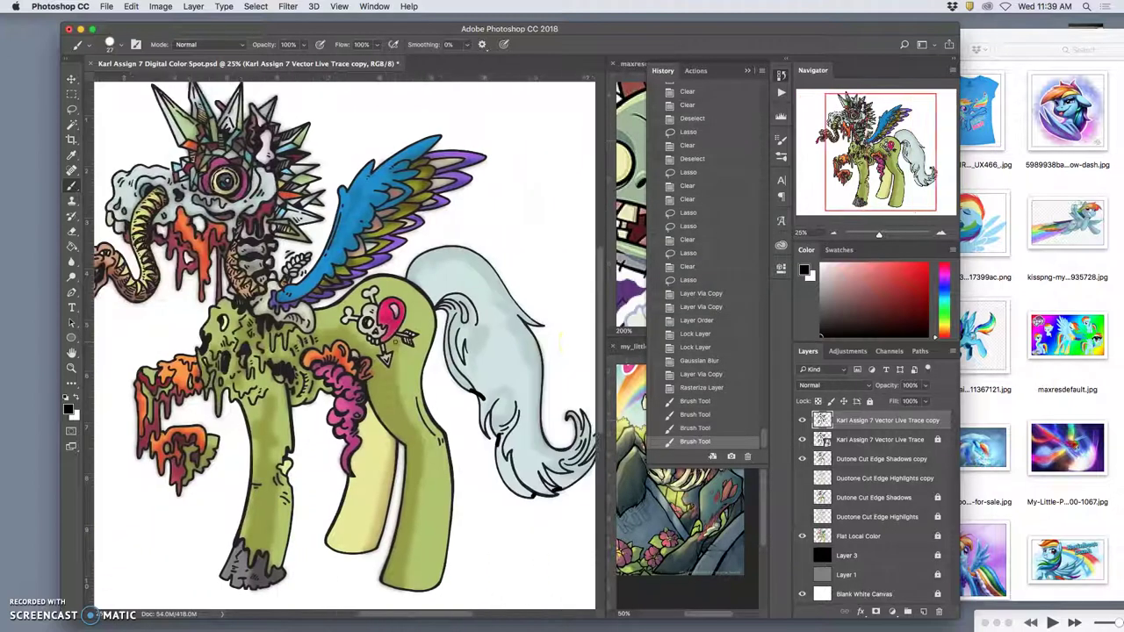
# Test the outline with a Magic Wand selection of the background, deselect, and brush black over the line art gap beside the face.
pyautogui.click(72, 125)
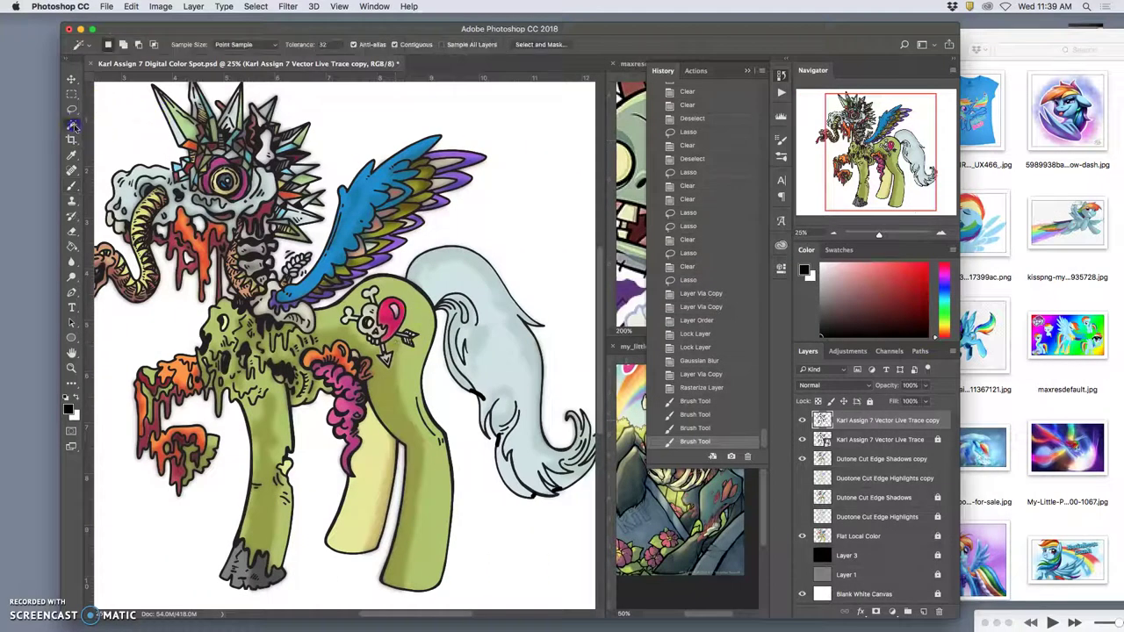
pyautogui.click(399, 114)
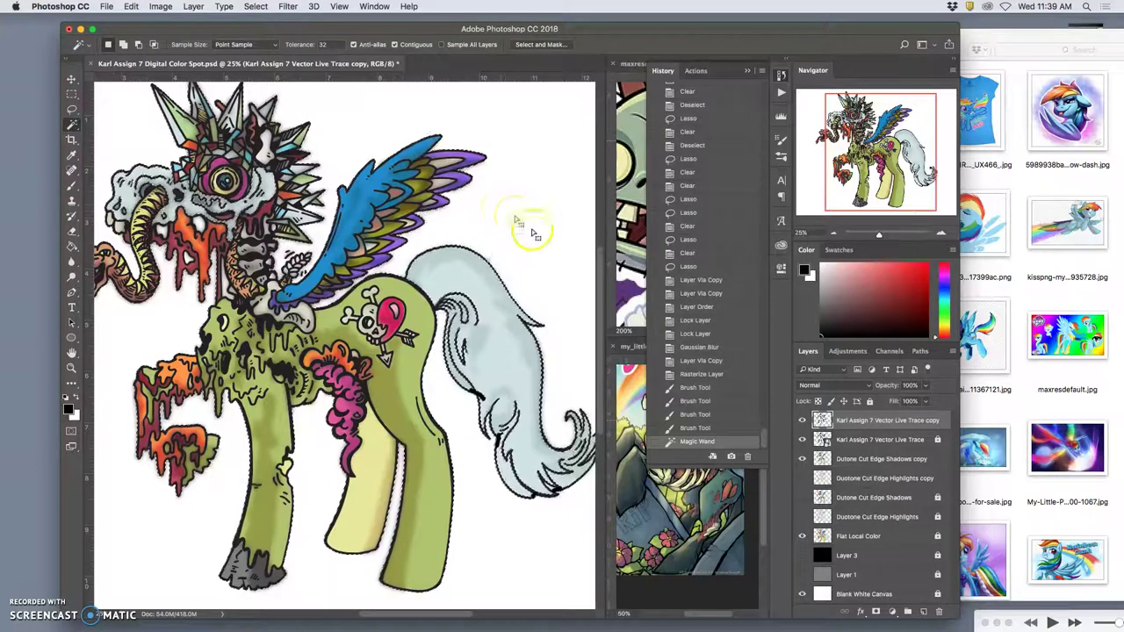
pyautogui.hscroll(-2, 450, 288)
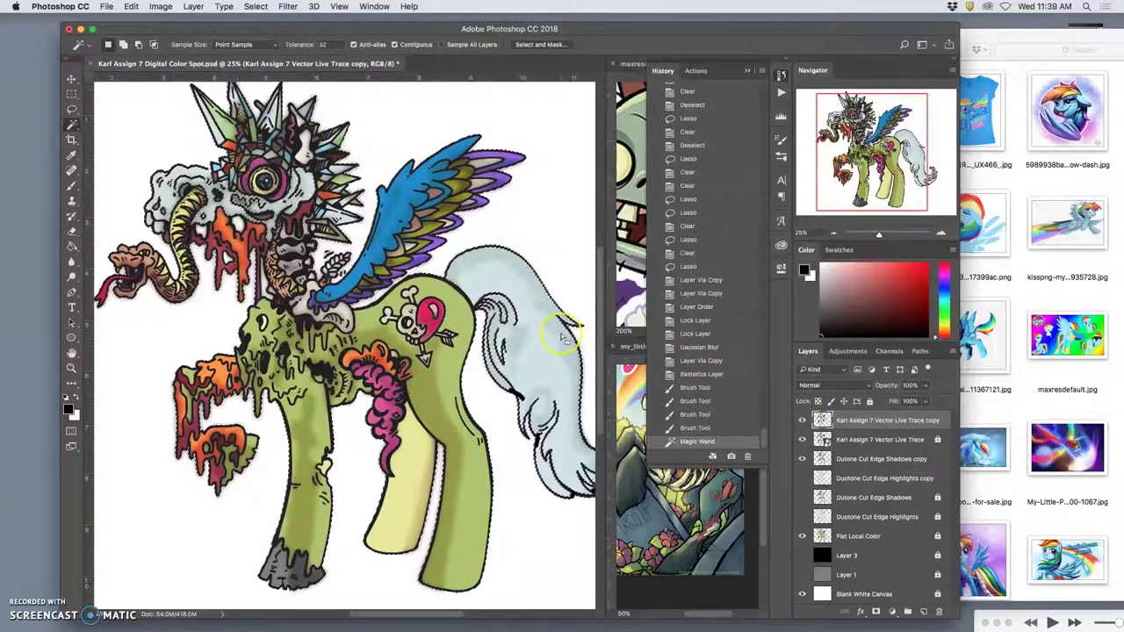
pyautogui.press('super+d')
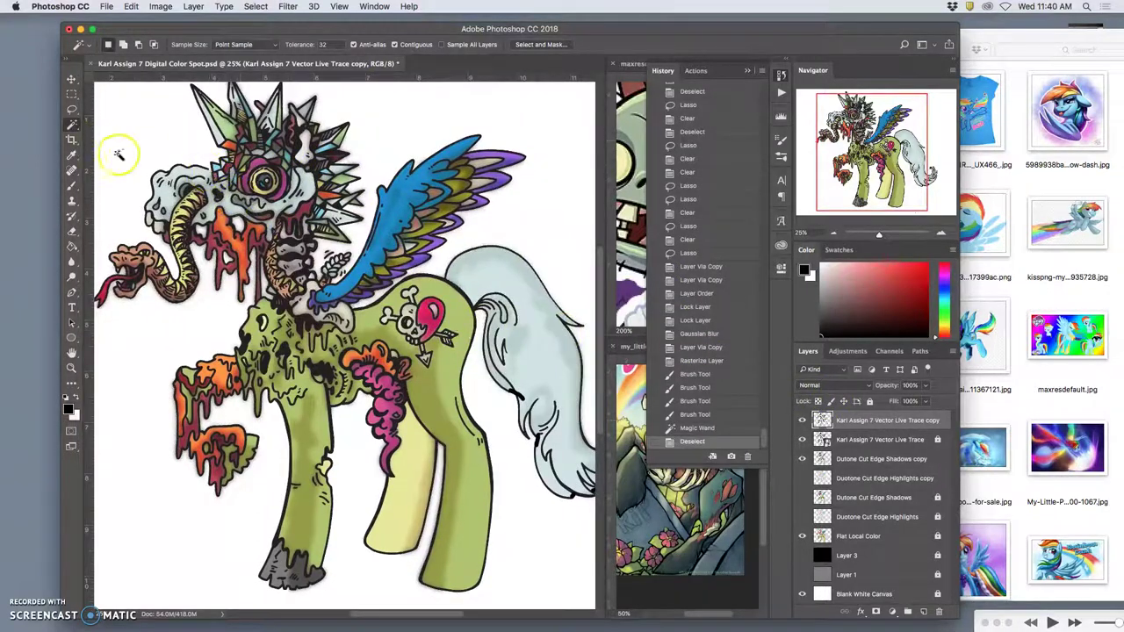
pyautogui.click(72, 185)
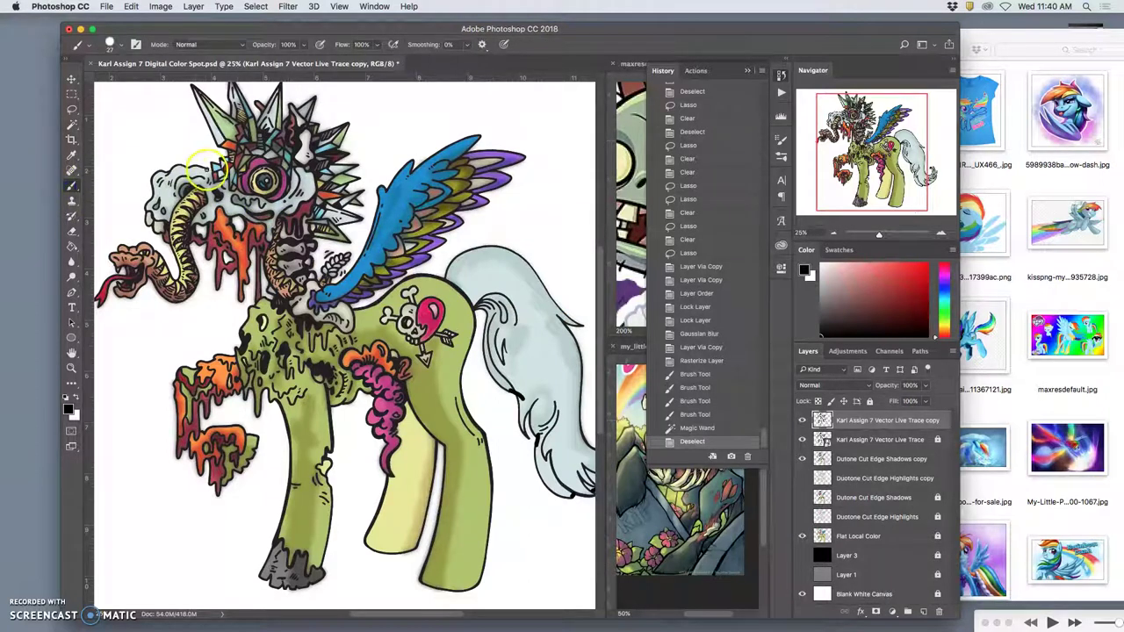
pyautogui.moveTo(213, 170); pyautogui.dragTo(258, 187)
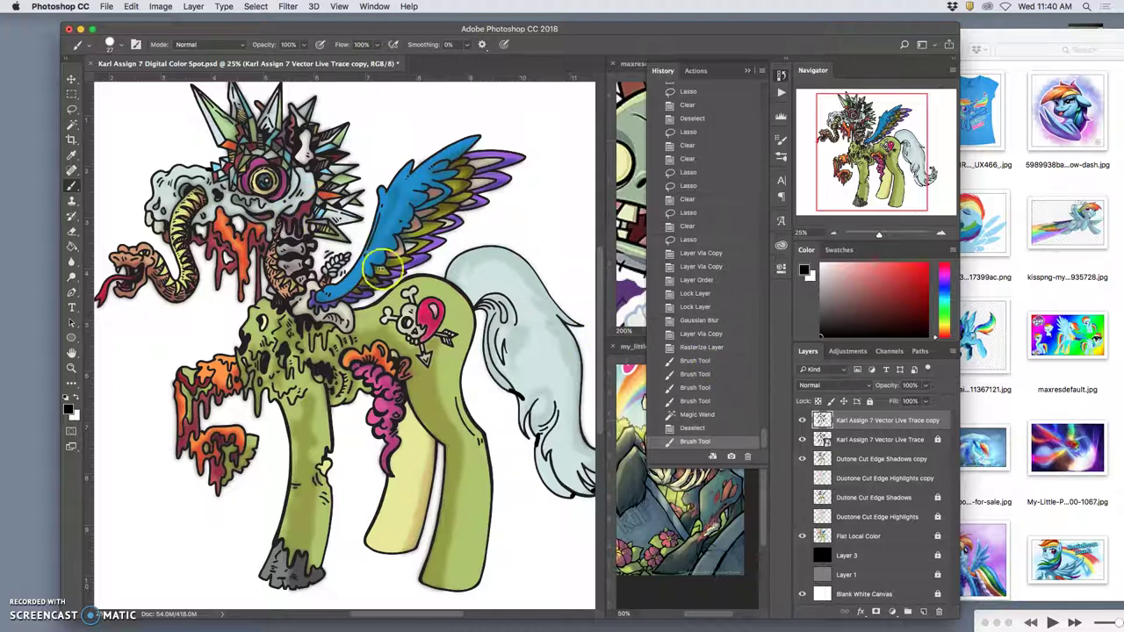
# Select the background around the pony with the Magic Wand and add the enclosed white areas near the dripping mouth and neck.
pyautogui.click(72, 123)
pyautogui.click(171, 128)
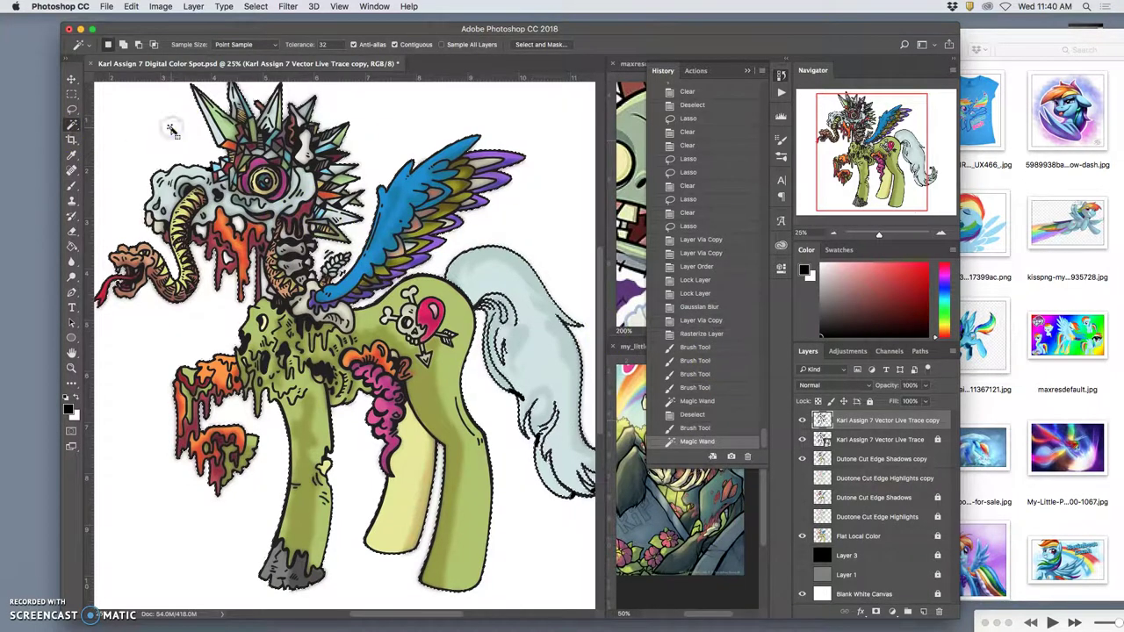
pyautogui.click(236, 224)
pyautogui.click(201, 229)
pyautogui.keyDown('shift'); pyautogui.click(283, 288); pyautogui.keyUp('shift')
pyautogui.keyDown('shift'); pyautogui.click(269, 283); pyautogui.keyUp('shift')
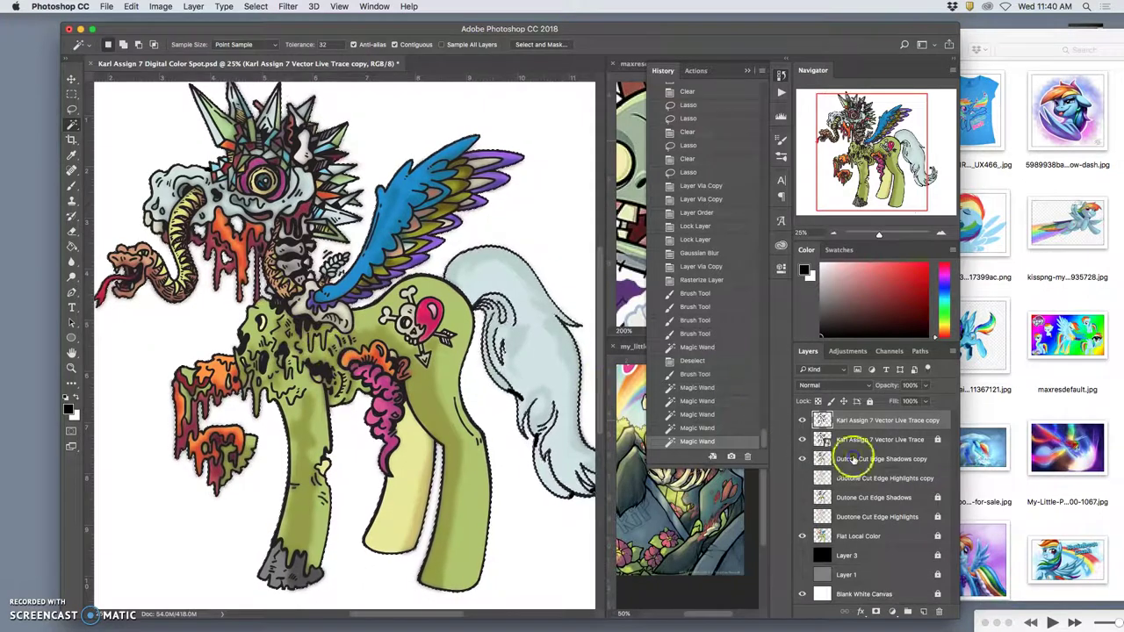
# Try clearing the selected background from the Dutone Cut Edge Shadows copy layer, undoing each deletion.
pyautogui.click(850, 458)
pyautogui.press('Delete')
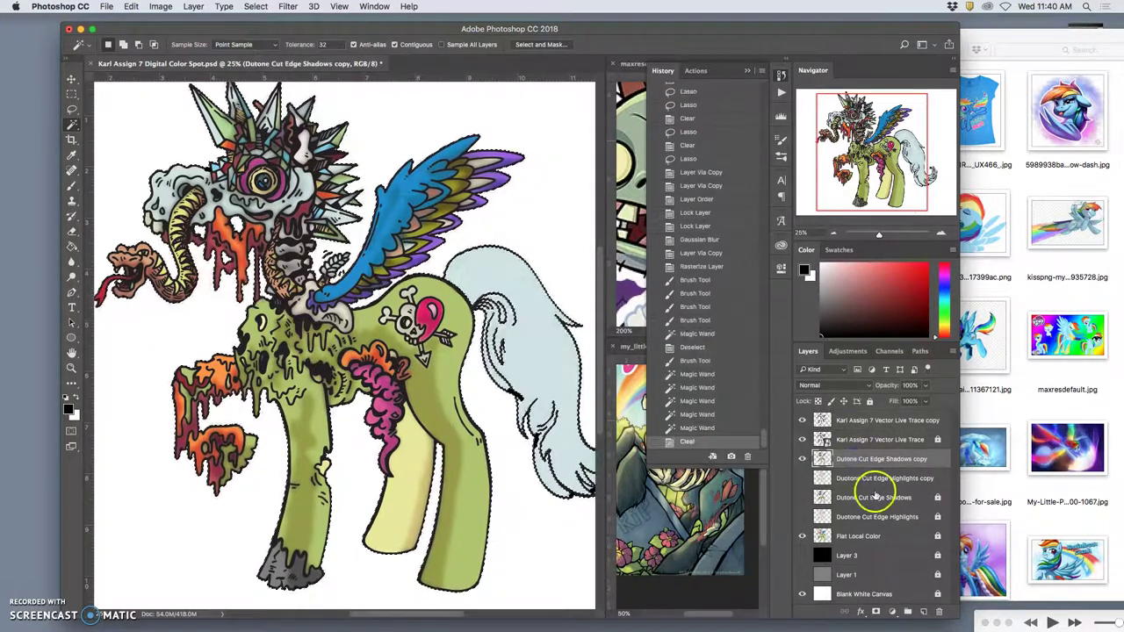
pyautogui.hotkey('ctrl', 'z')
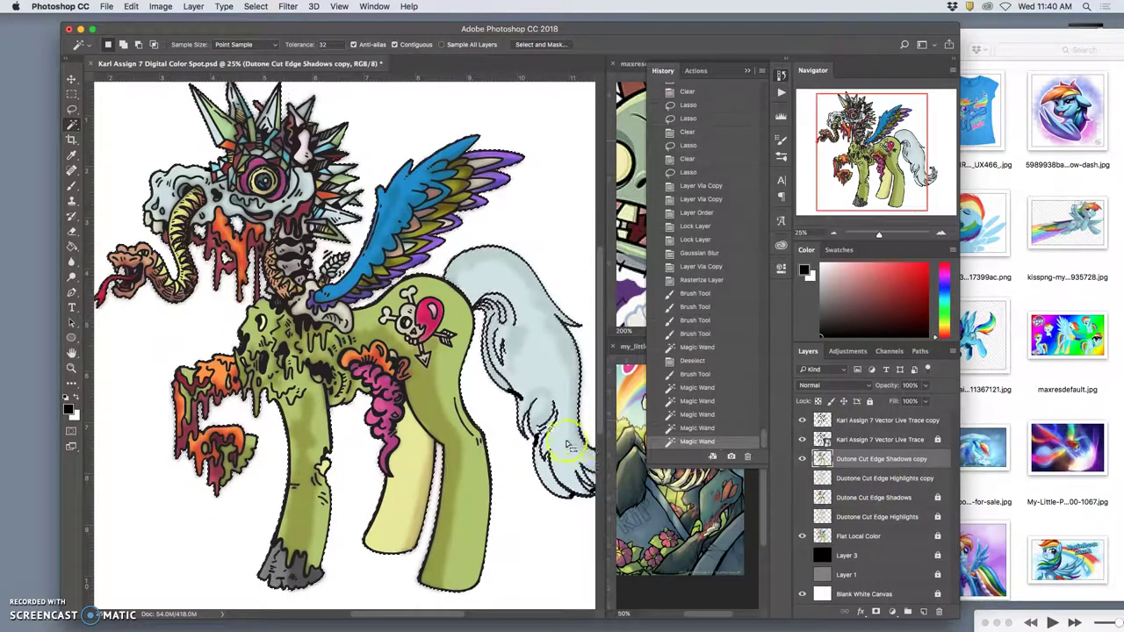
pyautogui.hscroll(5, 569, 446)
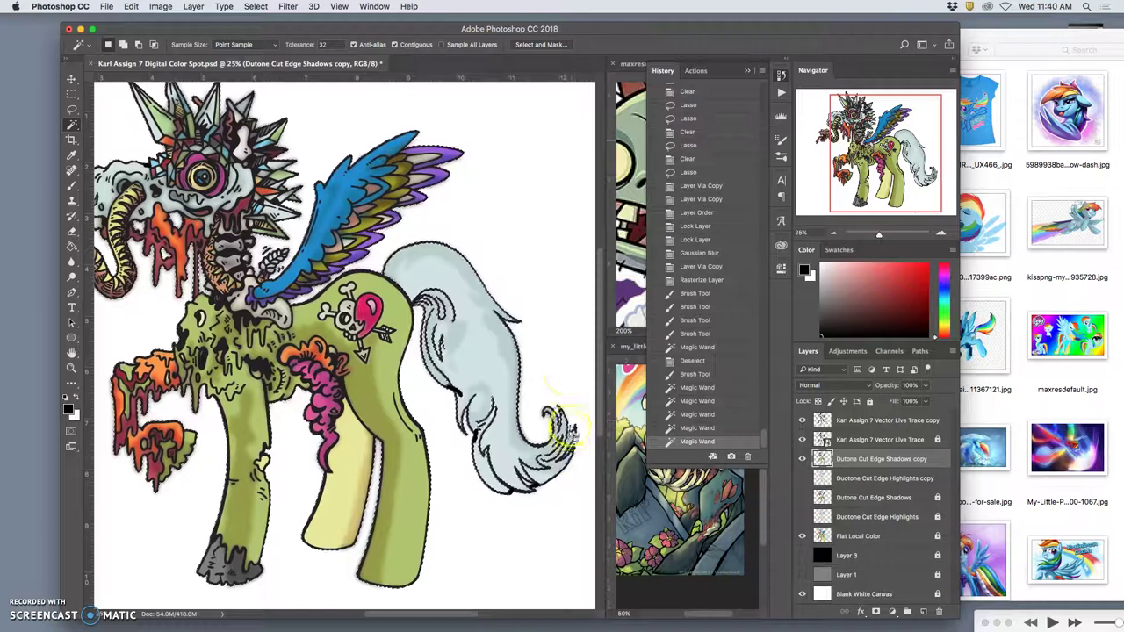
pyautogui.press('Delete')
pyautogui.hotkey('ctrl', 'z')
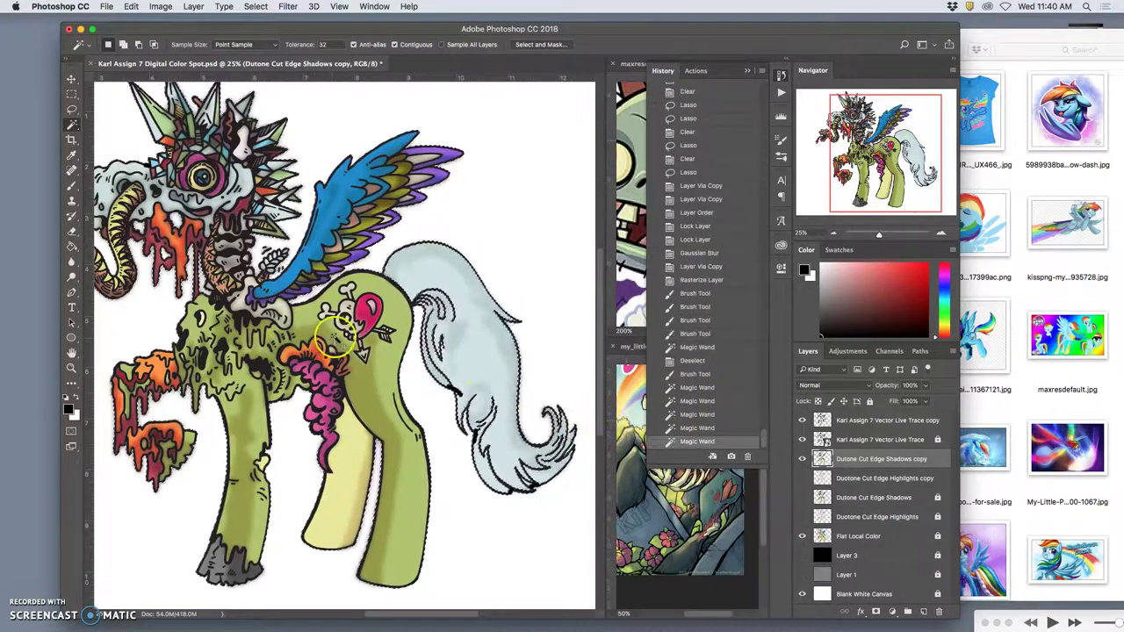
# Deselect the background and paint black brush strokes over the outline gaps at the tail's curled tip.
pyautogui.hotkey('ctrl', 'd')
pyautogui.click(74, 186)
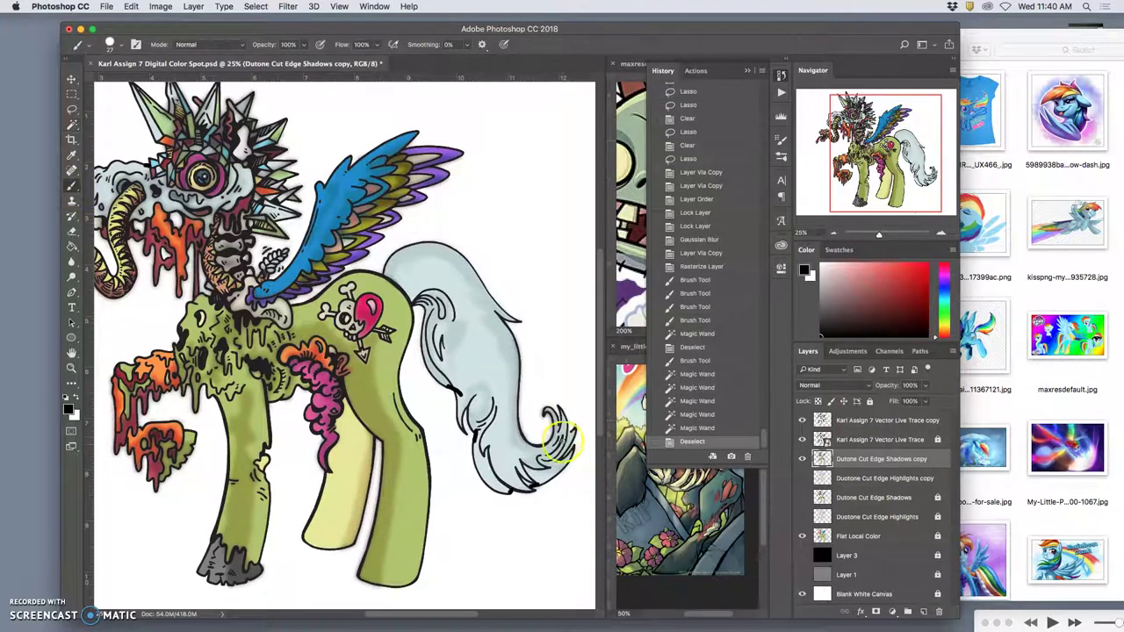
pyautogui.moveTo(558, 425); pyautogui.dragTo(564, 431)
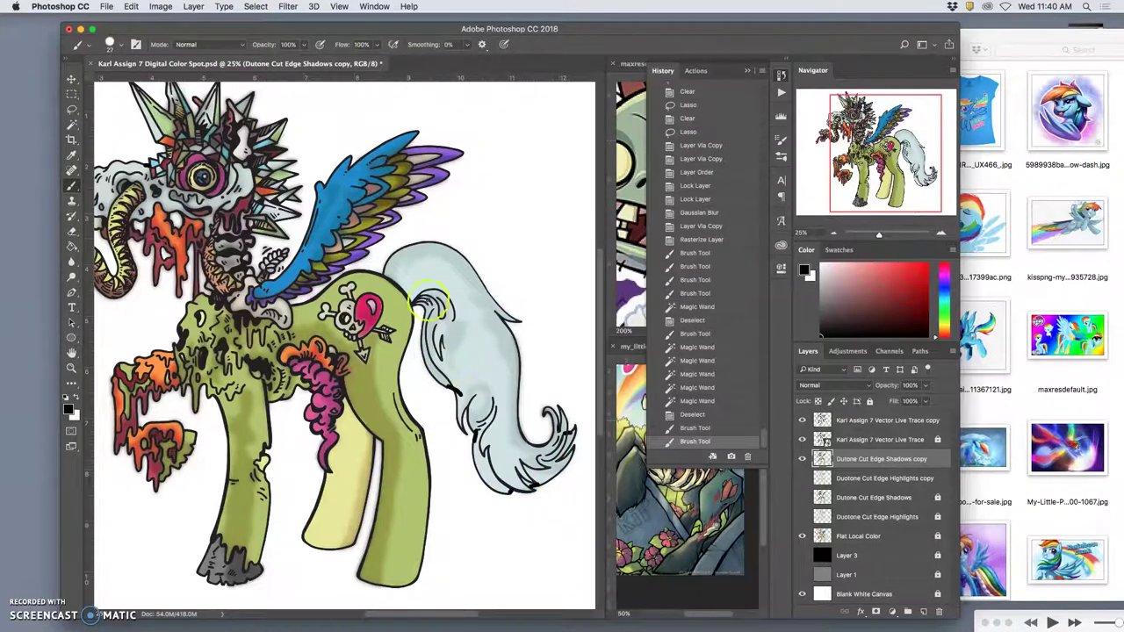
# Check the background with a Magic Wand selection and revert the history to before the tail strokes on the Dutone Cut Edge Shadows copy layer.
pyautogui.click(72, 124)
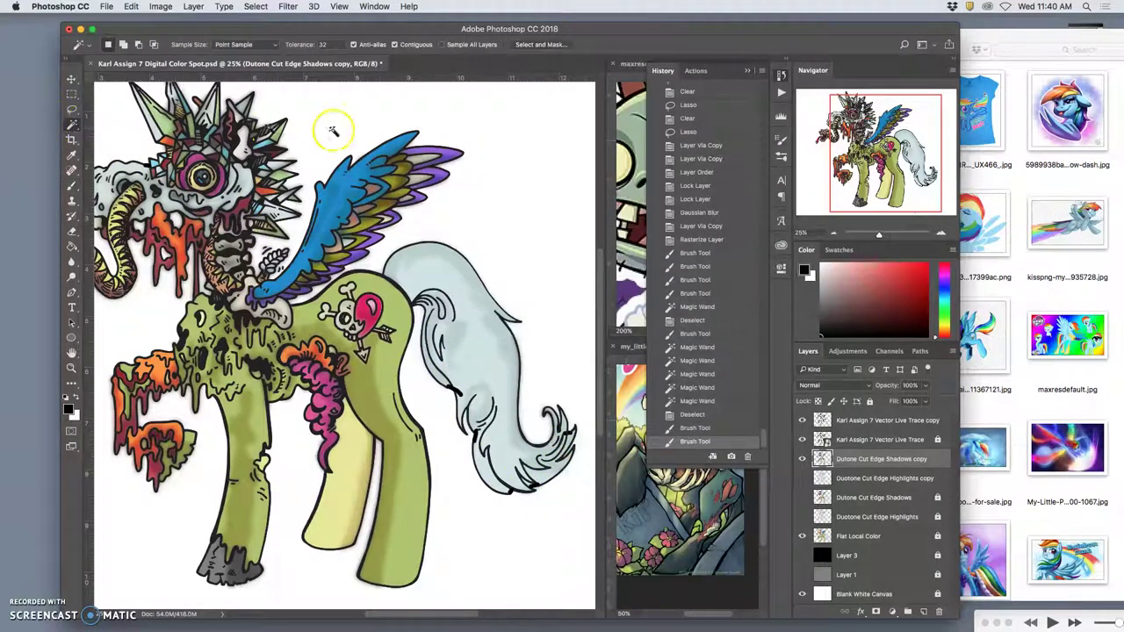
pyautogui.click(359, 129)
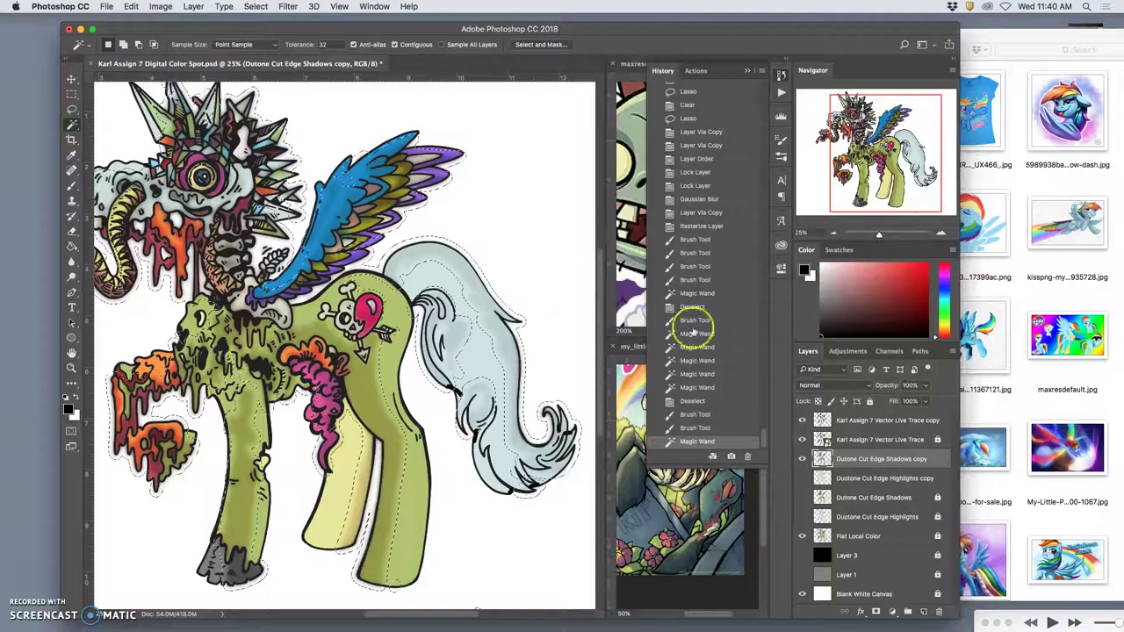
pyautogui.press('super+z')
pyautogui.scroll(-1, 707, 439)
pyautogui.click(699, 403)
# Paint black brush strokes over the outline gaps at the tail's curled tip on the Karl Assign 7 Vector Live Trace copy layer.
pyautogui.click(882, 421)
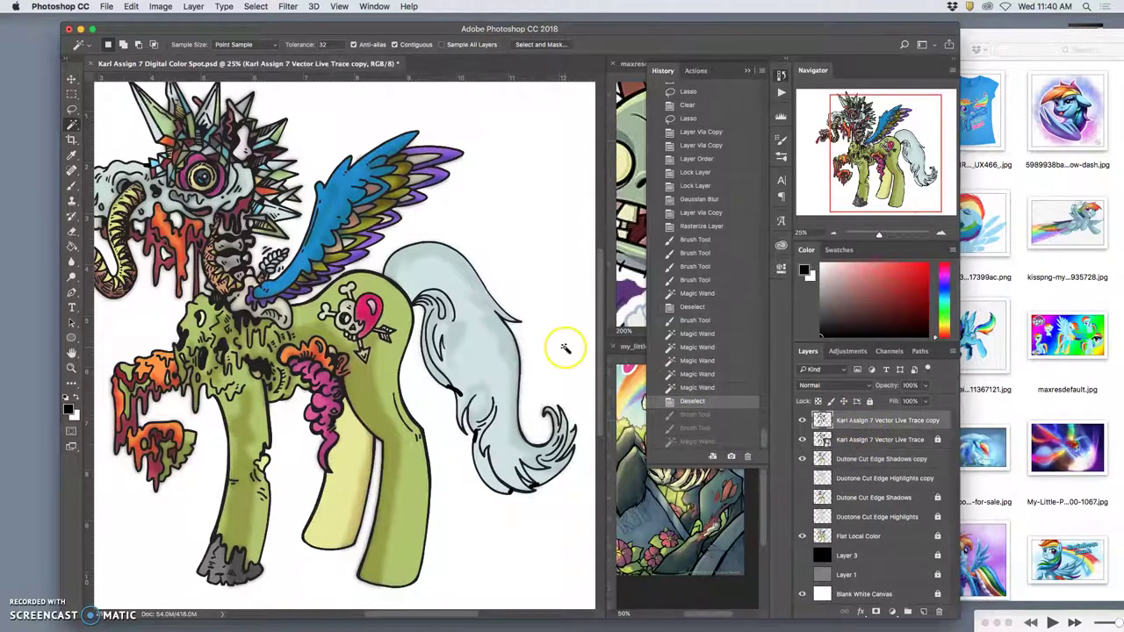
pyautogui.click(72, 184)
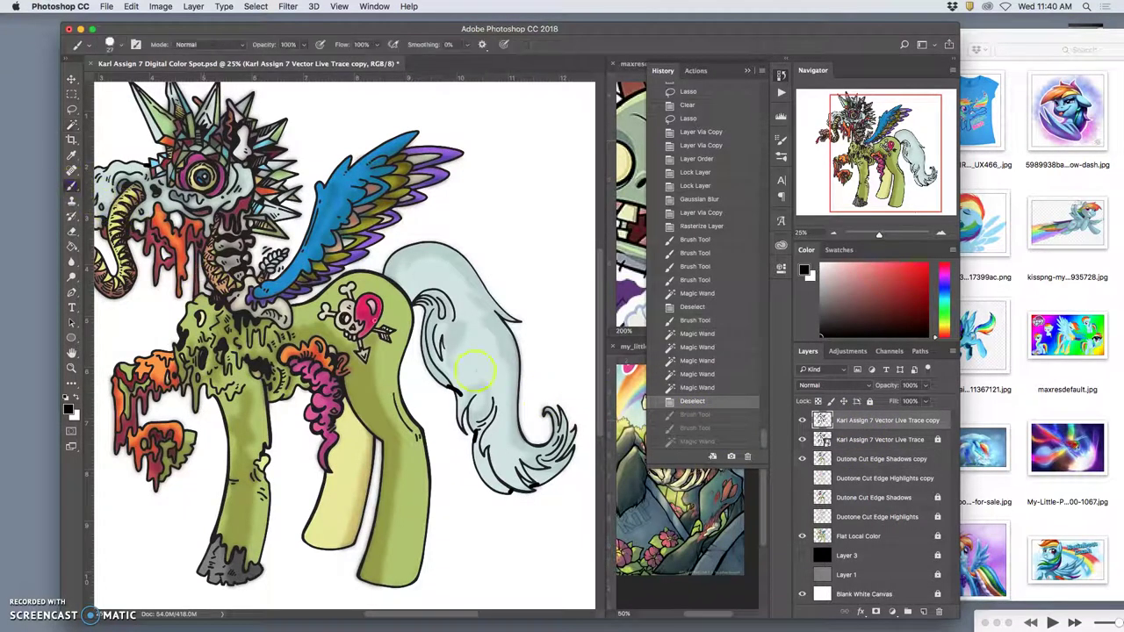
pyautogui.moveTo(556, 426); pyautogui.dragTo(565, 437)
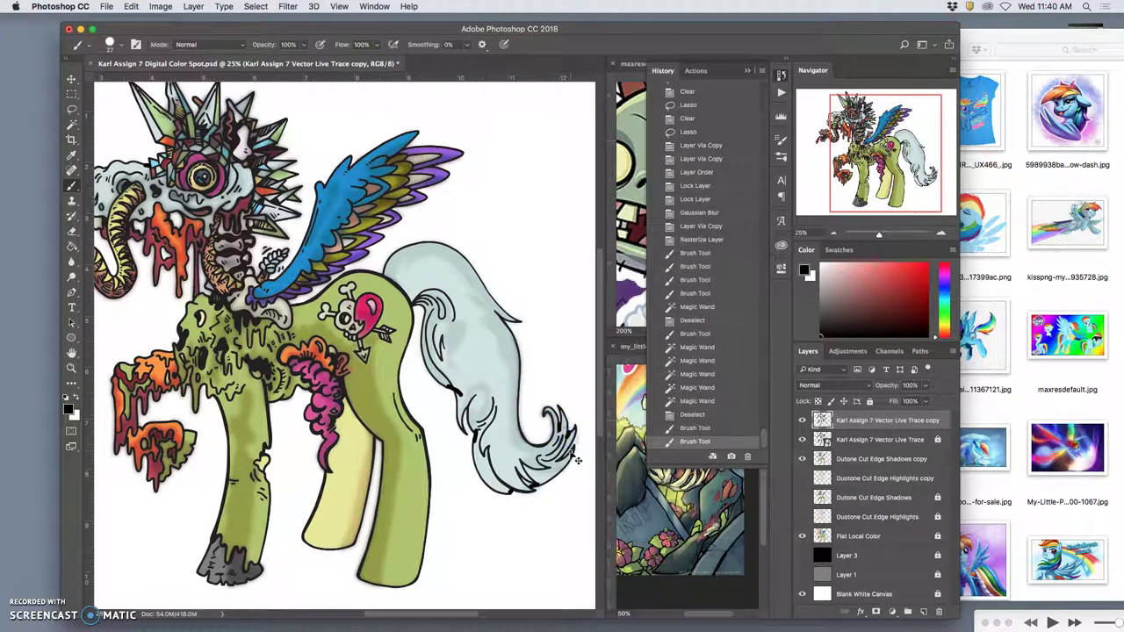
pyautogui.click(564, 437)
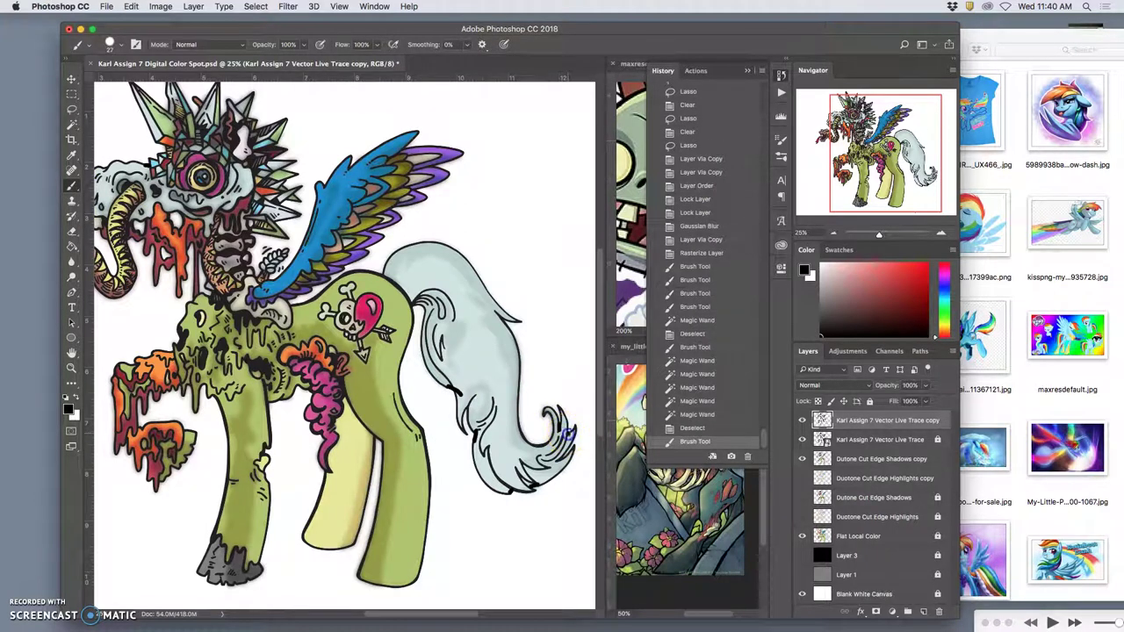
pyautogui.moveTo(568, 436); pyautogui.dragTo(566, 440)
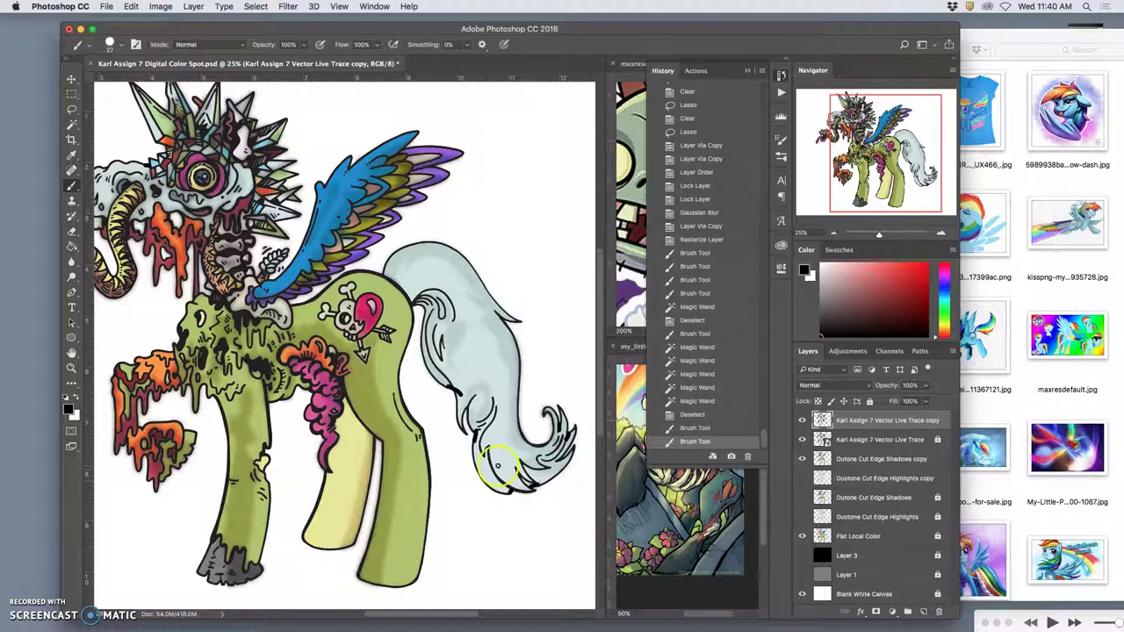
pyautogui.hscroll(-1, 373, 308)
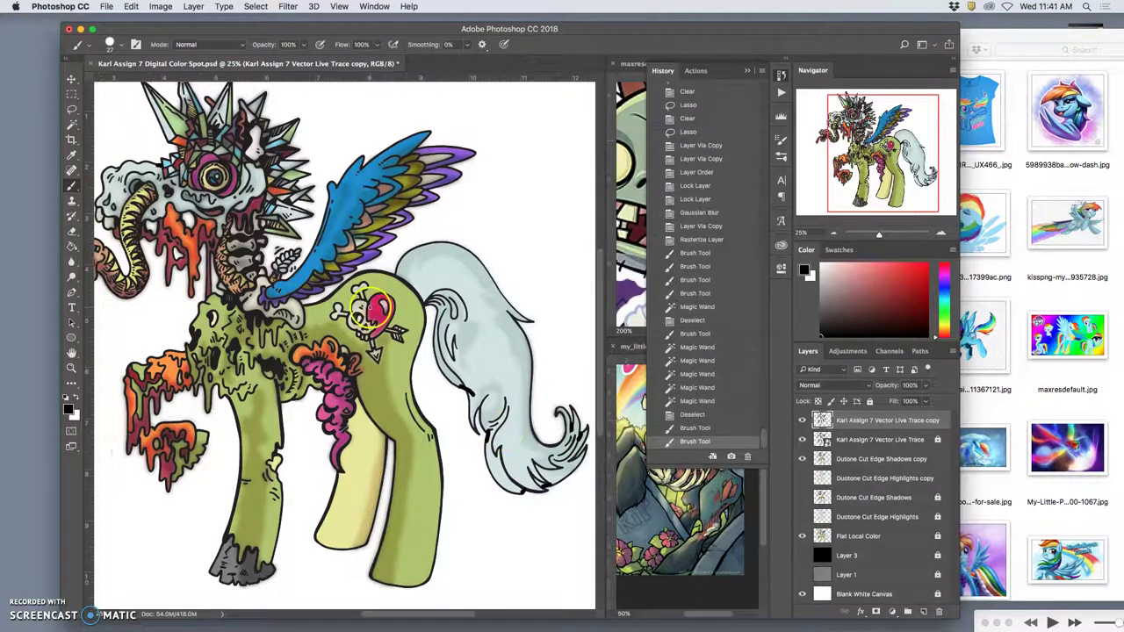
# Select the background from the Karl Assign 7 Vector Live Trace copy layer and clear it from the Dutone Cut Edge Shadows copy layer.
pyautogui.click(878, 458)
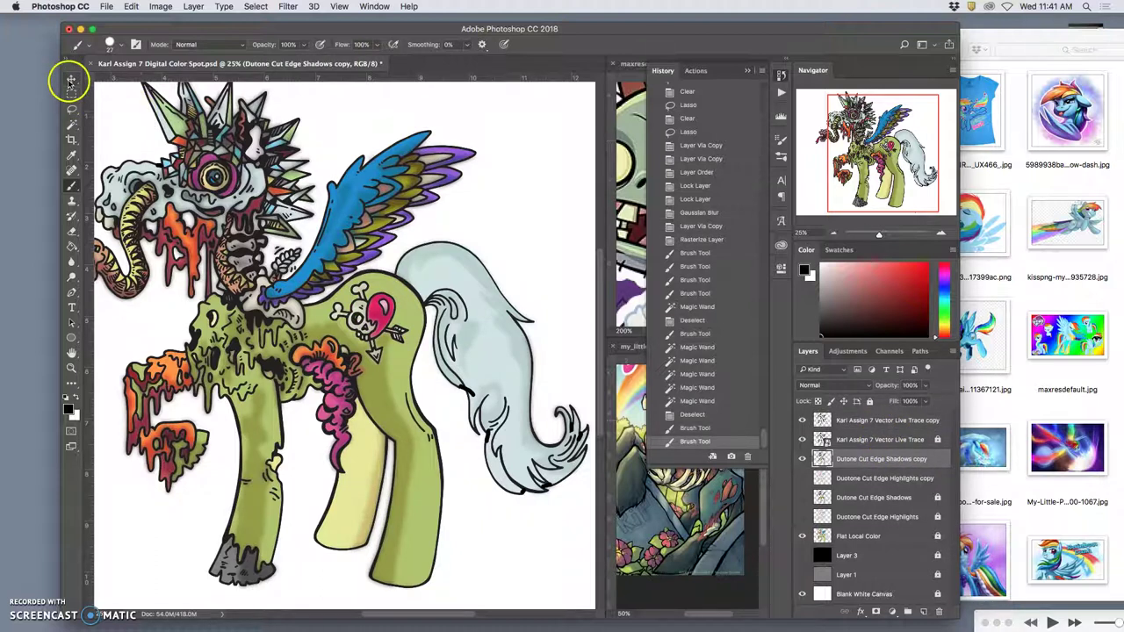
pyautogui.hscroll(-2, 225, 156)
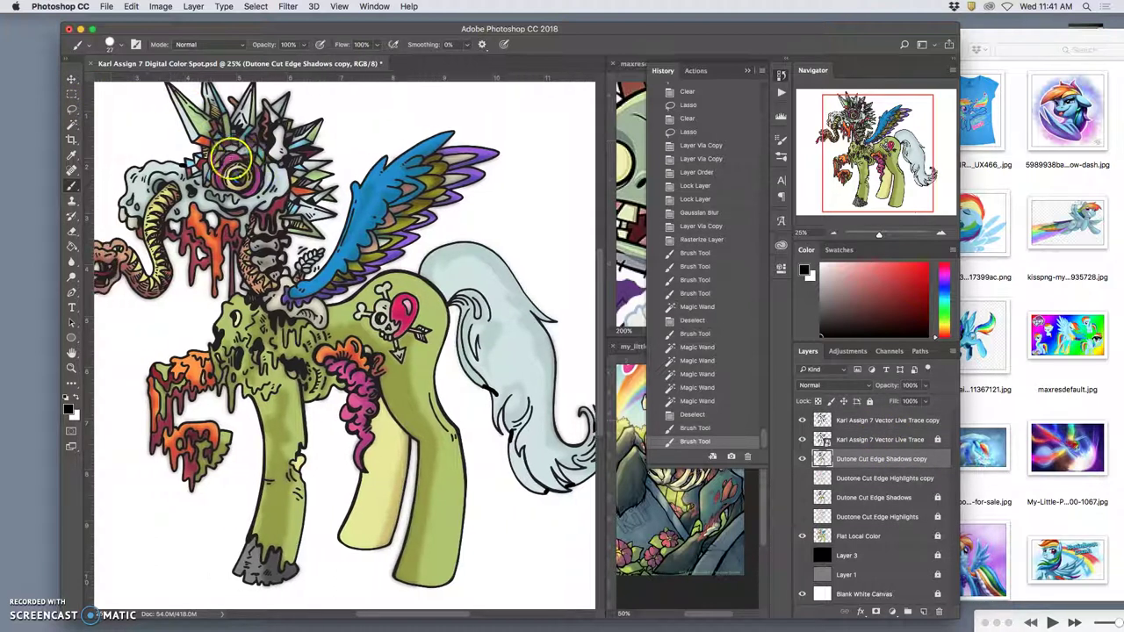
pyautogui.click(71, 124)
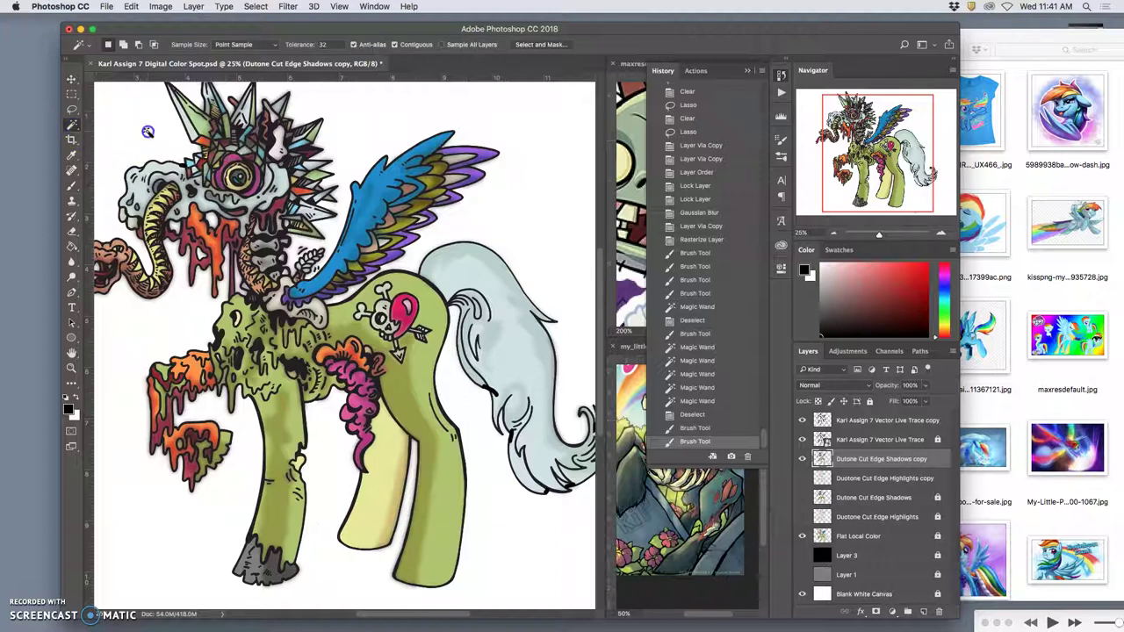
pyautogui.click(147, 131)
pyautogui.click(847, 422)
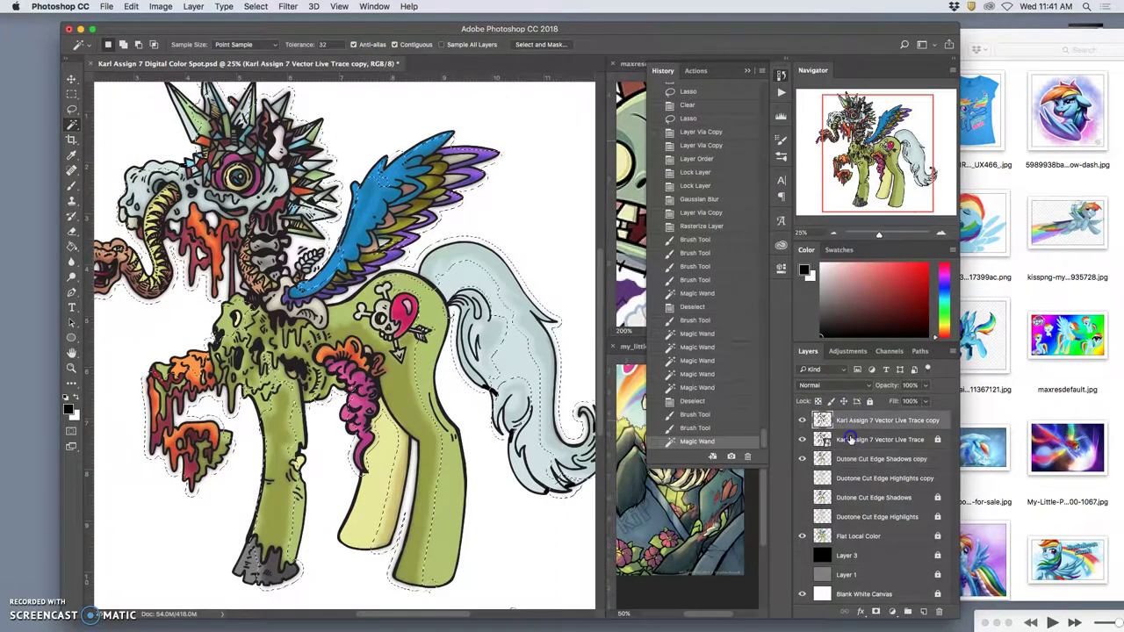
pyautogui.click(849, 438)
pyautogui.click(849, 422)
pyautogui.click(571, 261)
pyautogui.click(555, 258)
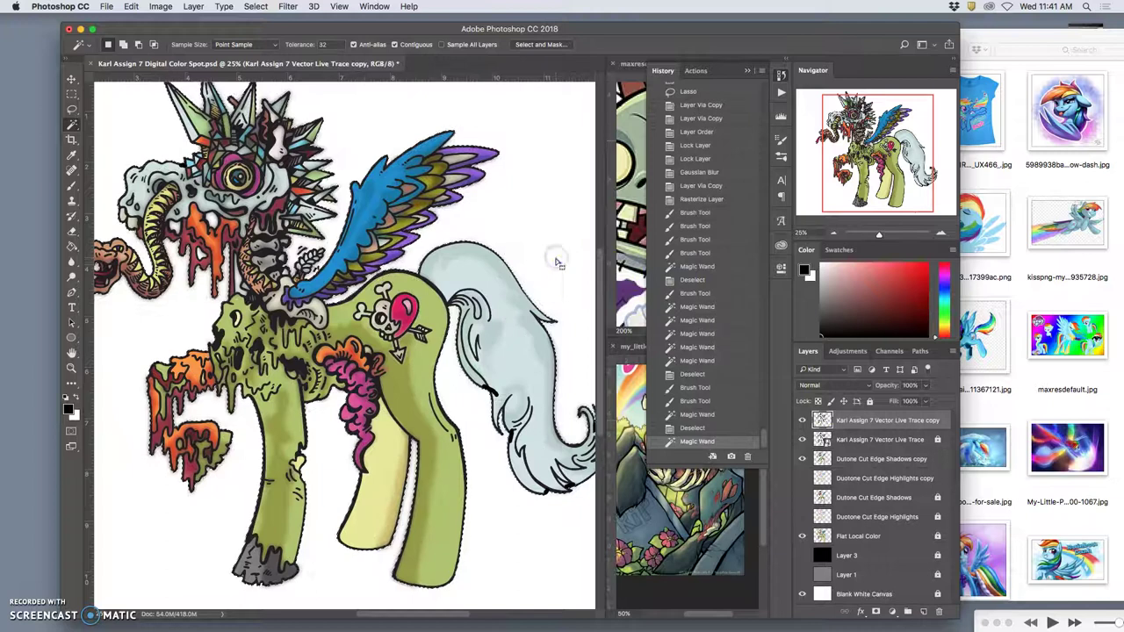
pyautogui.click(863, 460)
pyautogui.press('Delete')
# Show the Duotone Cut Edge Highlights copy layer, deselect, and reapply the last Gaussian Blur to that layer.
pyautogui.click(802, 478)
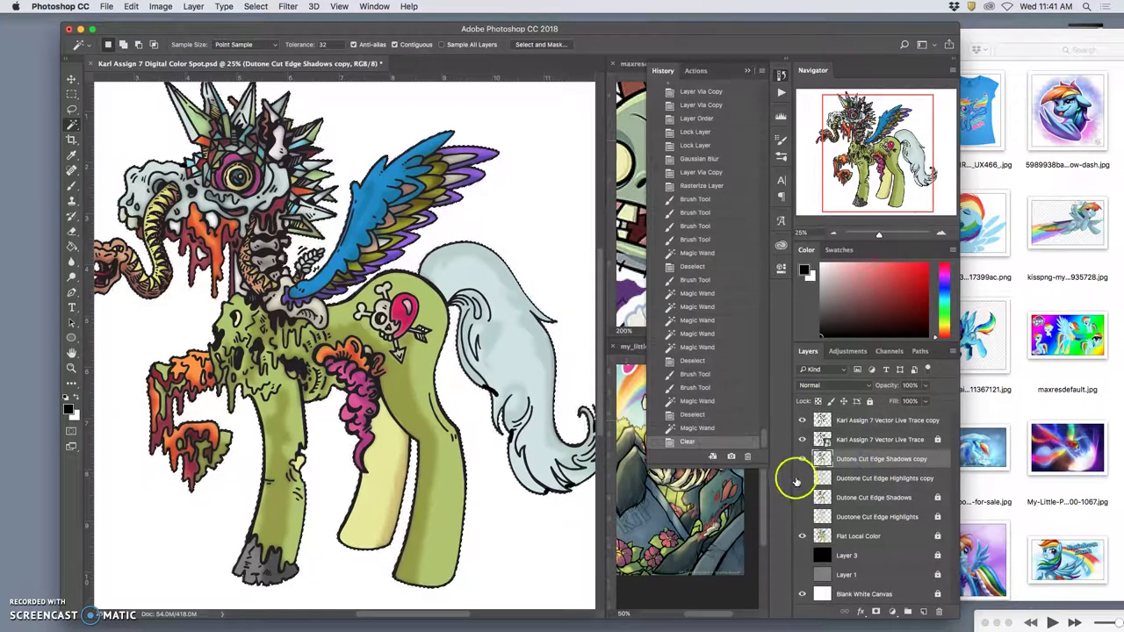
pyautogui.click(857, 478)
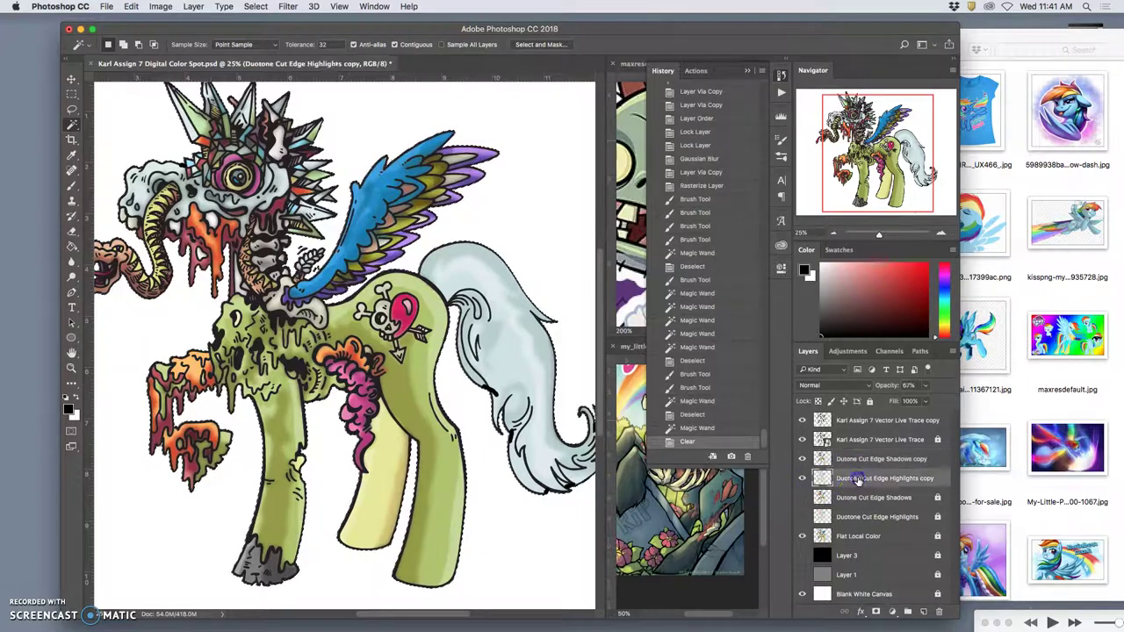
pyautogui.press('super+d')
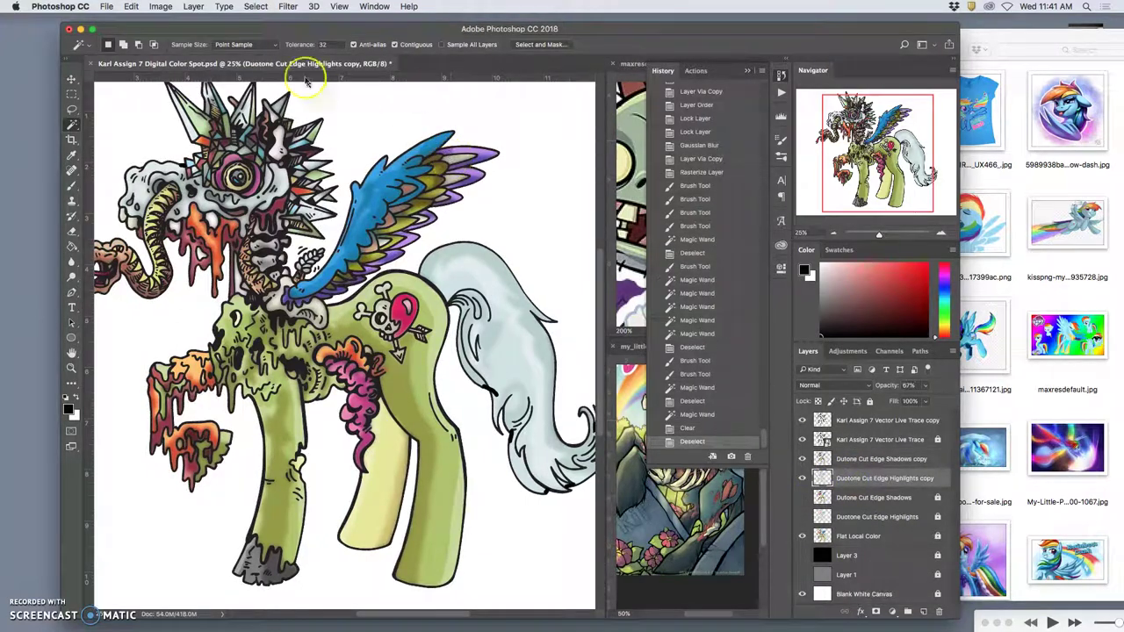
pyautogui.click(289, 7)
pyautogui.click(296, 20)
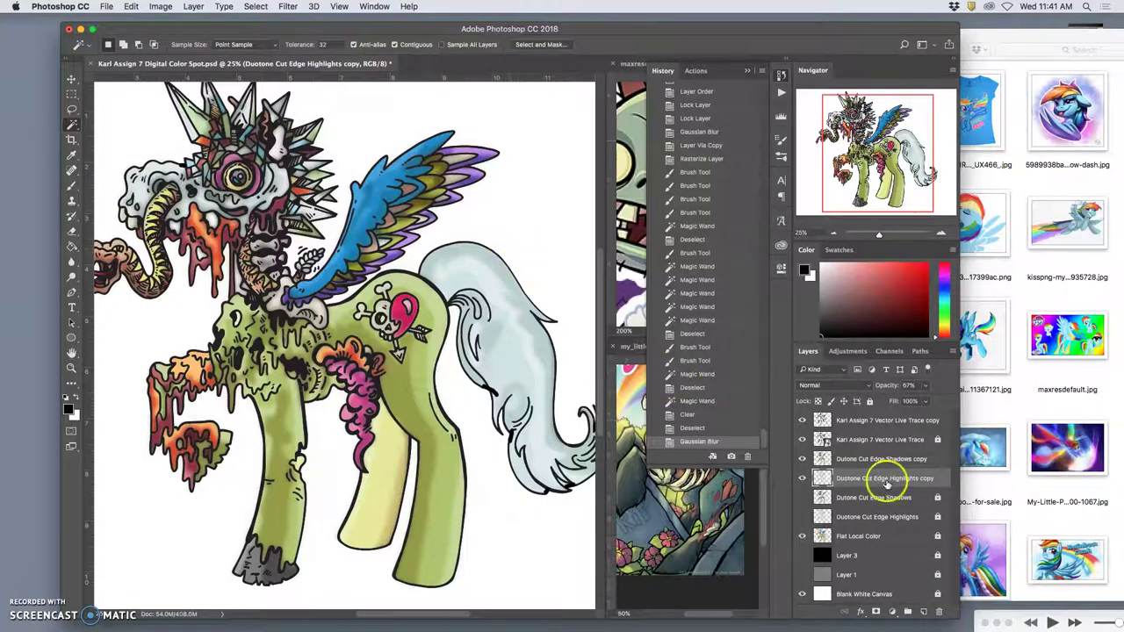
pyautogui.click(882, 420)
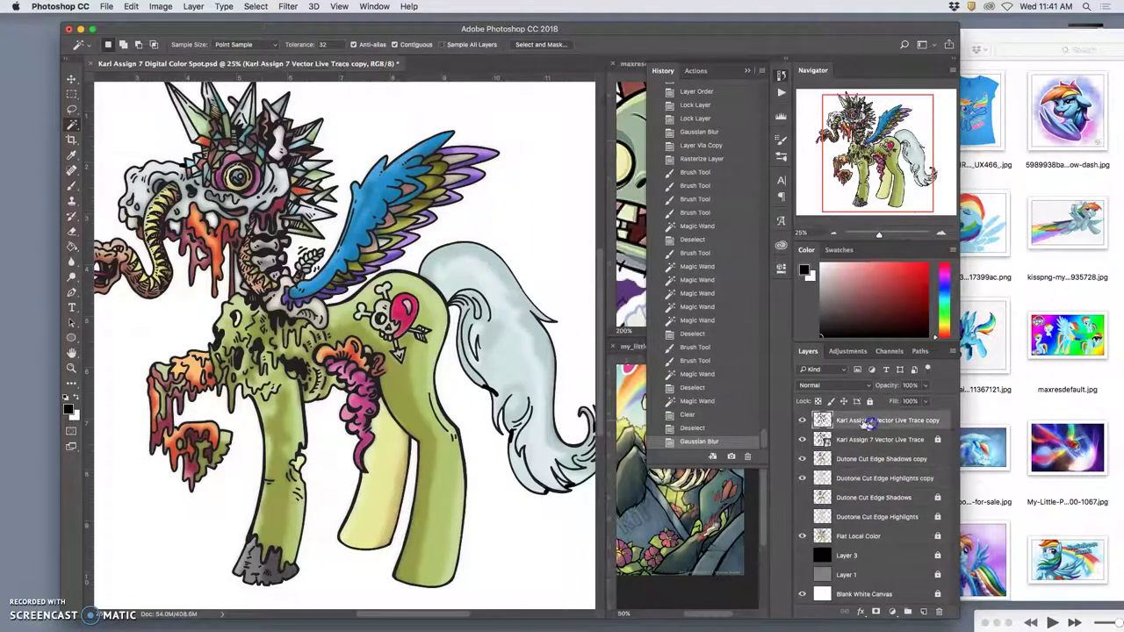
pyautogui.click(570, 270)
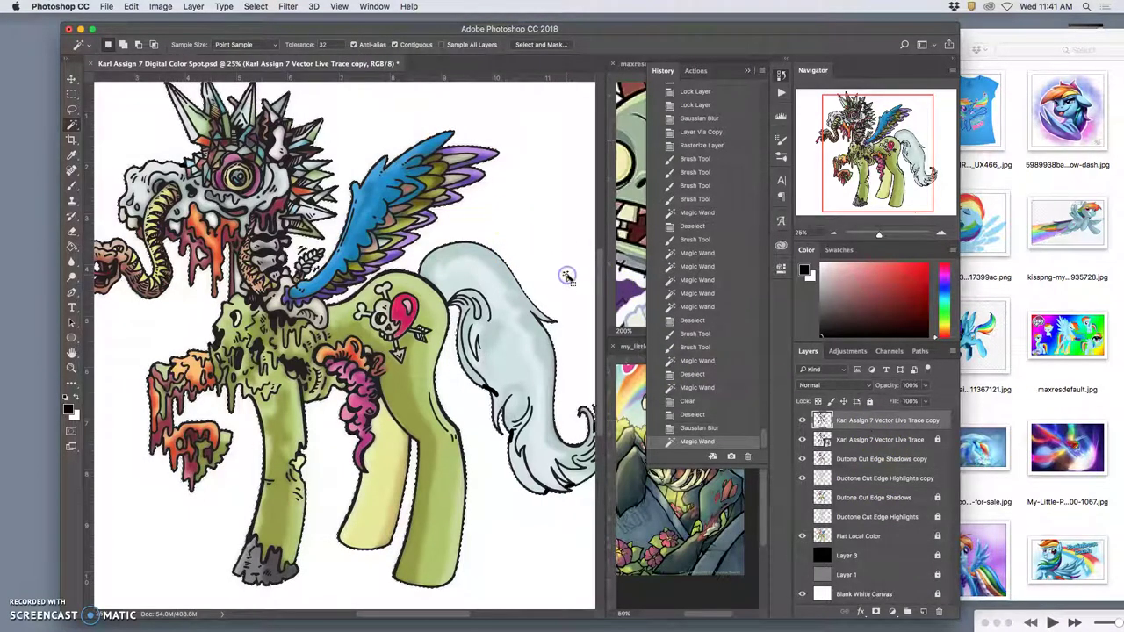
pyautogui.click(874, 478)
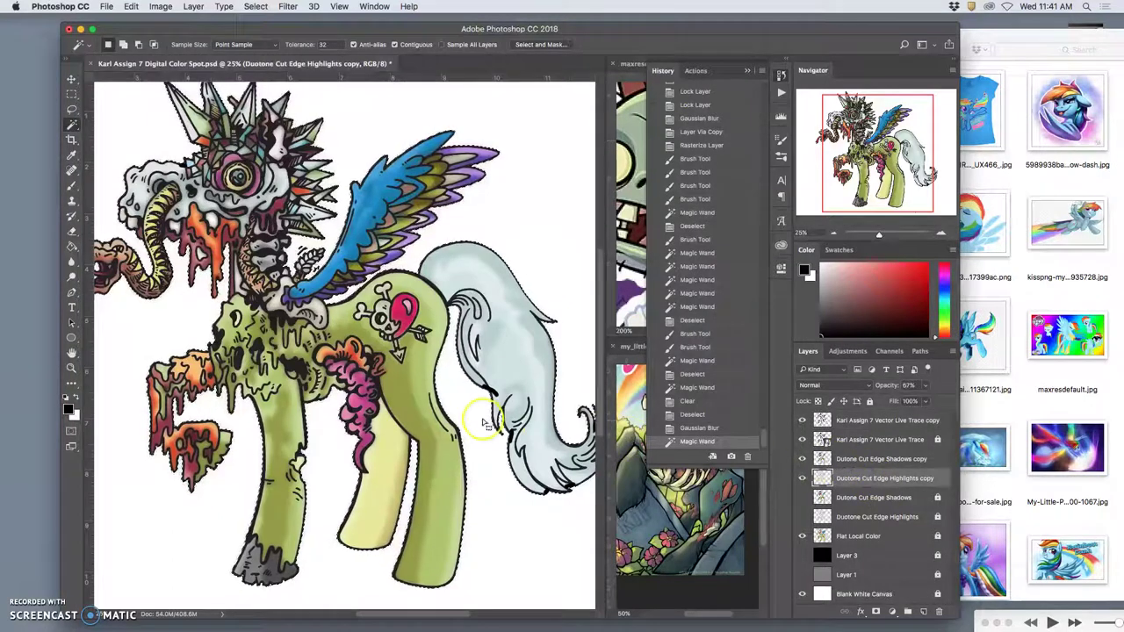
pyautogui.click(230, 254)
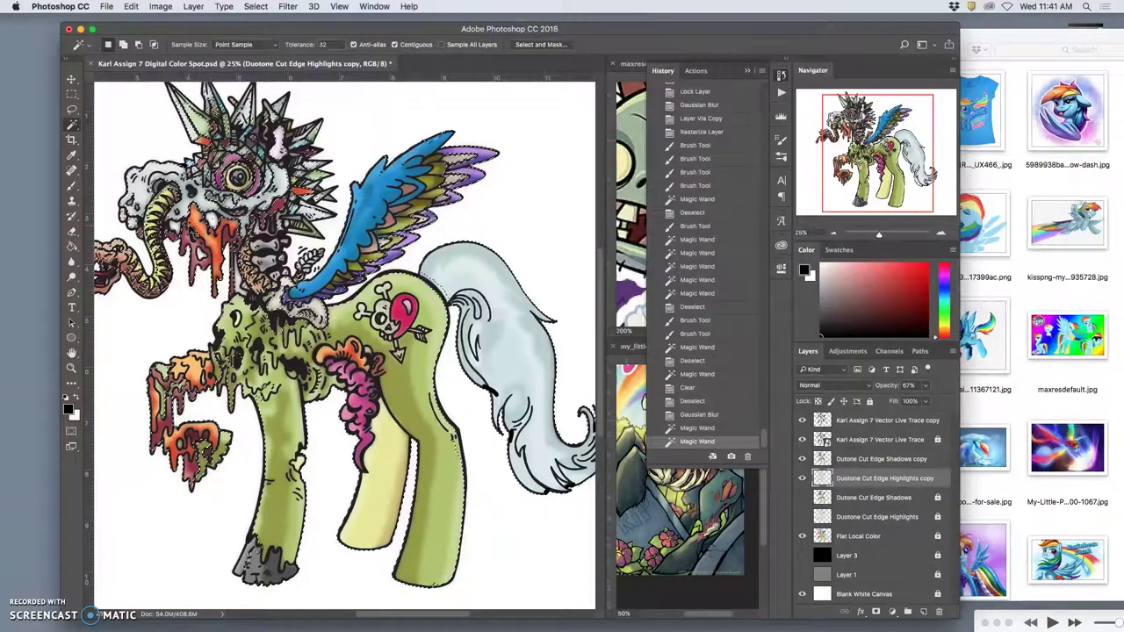
pyautogui.press('super+d')
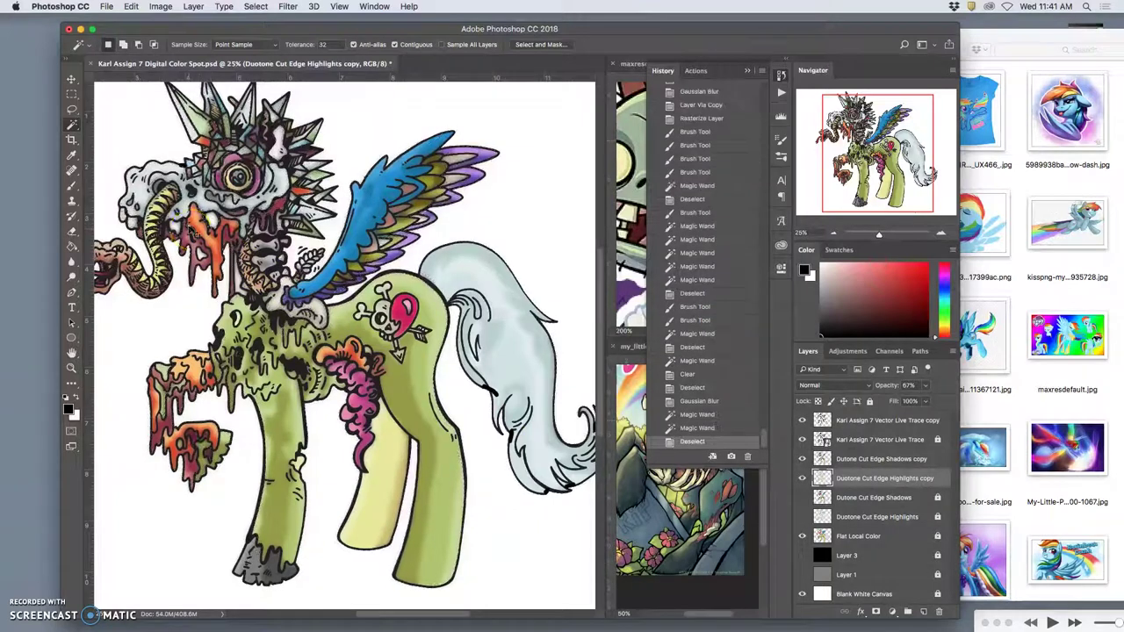
pyautogui.click(129, 149)
# Select the background from the Karl Assign 7 Vector Live Trace copy layer, adding the enclosed gaps between the mouth drips and the neck.
pyautogui.click(821, 420)
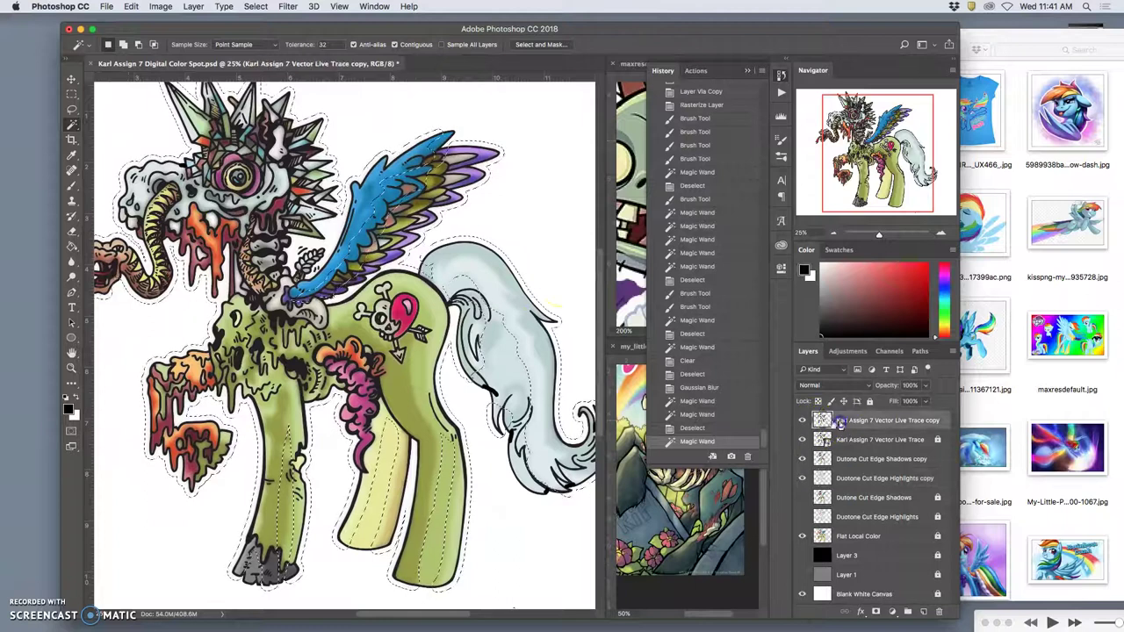
pyautogui.press('super+d')
pyautogui.click(327, 189)
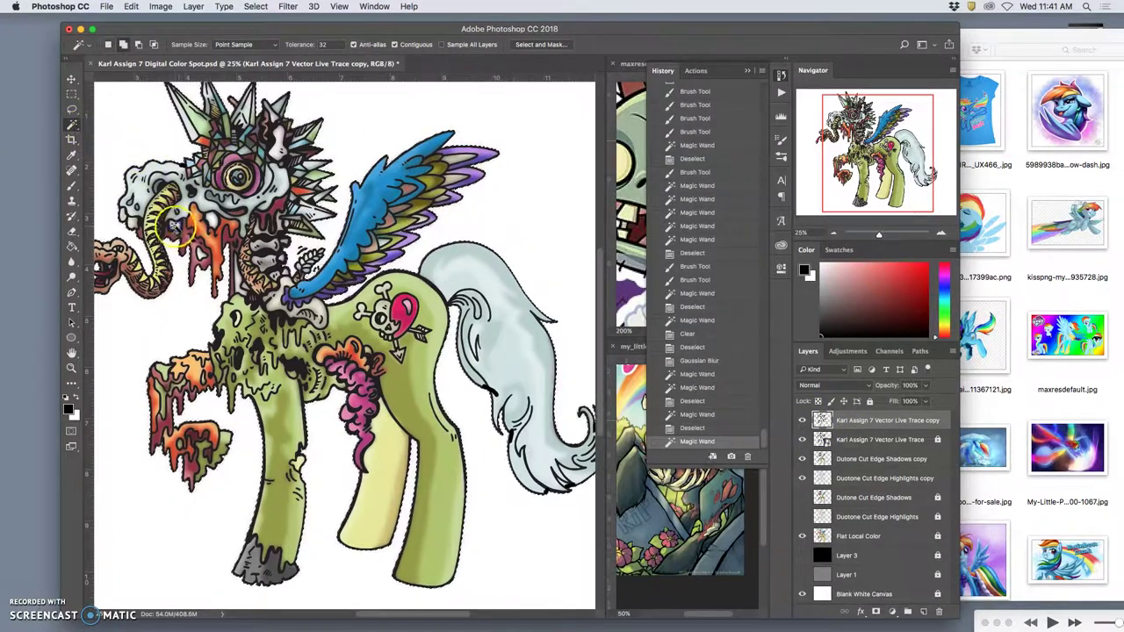
pyautogui.click(200, 226)
pyautogui.click(205, 244)
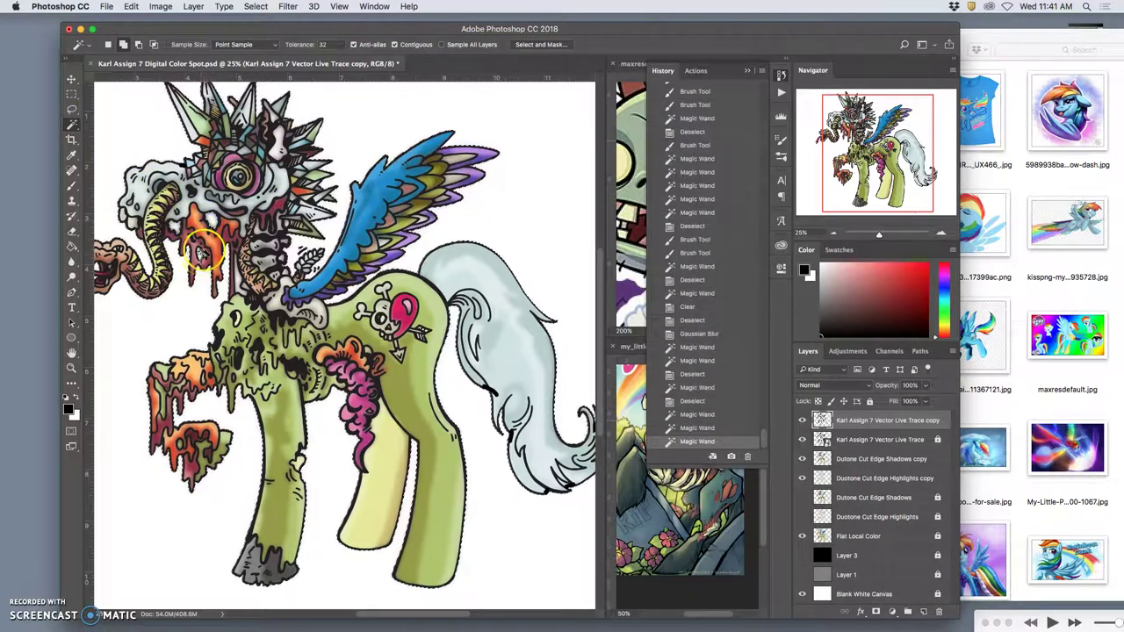
pyautogui.click(202, 251)
pyautogui.click(240, 275)
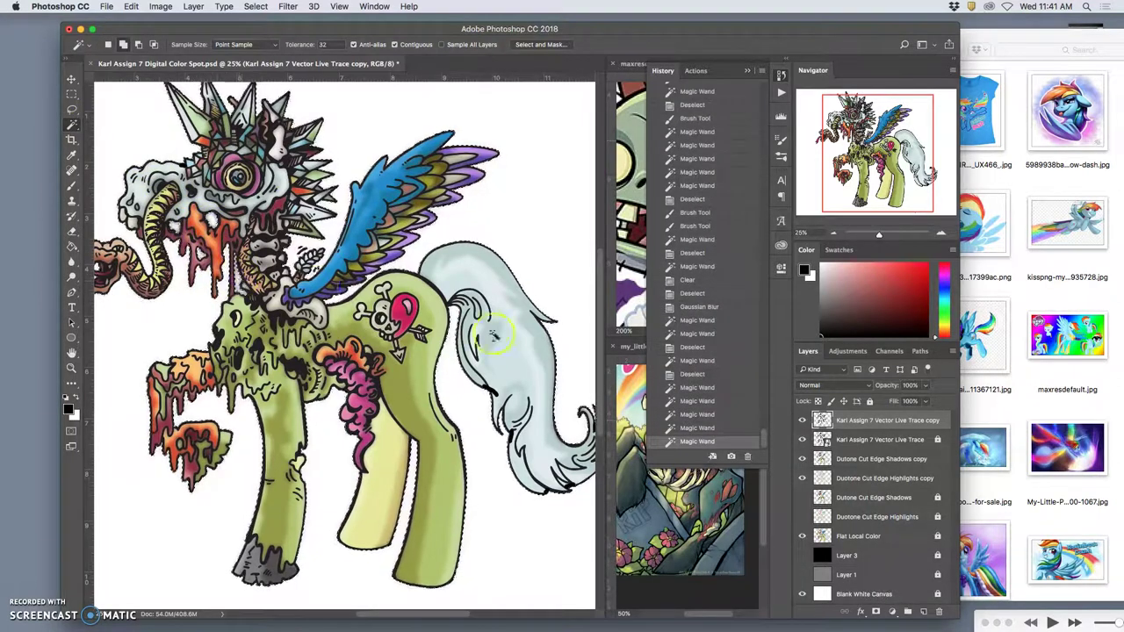
# Clear the selected area from the Duotone Cut Edge Highlights copy and Dutone Cut Edge Shadows copy layers, and deselect.
pyautogui.click(868, 478)
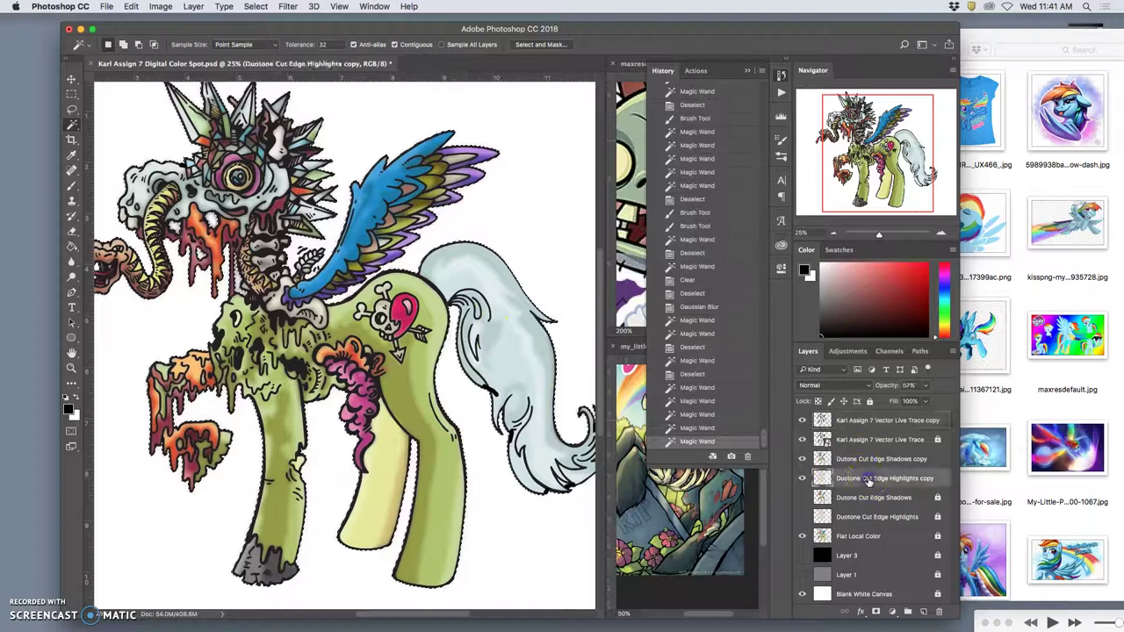
pyautogui.press('BackSpace')
pyautogui.click(863, 459)
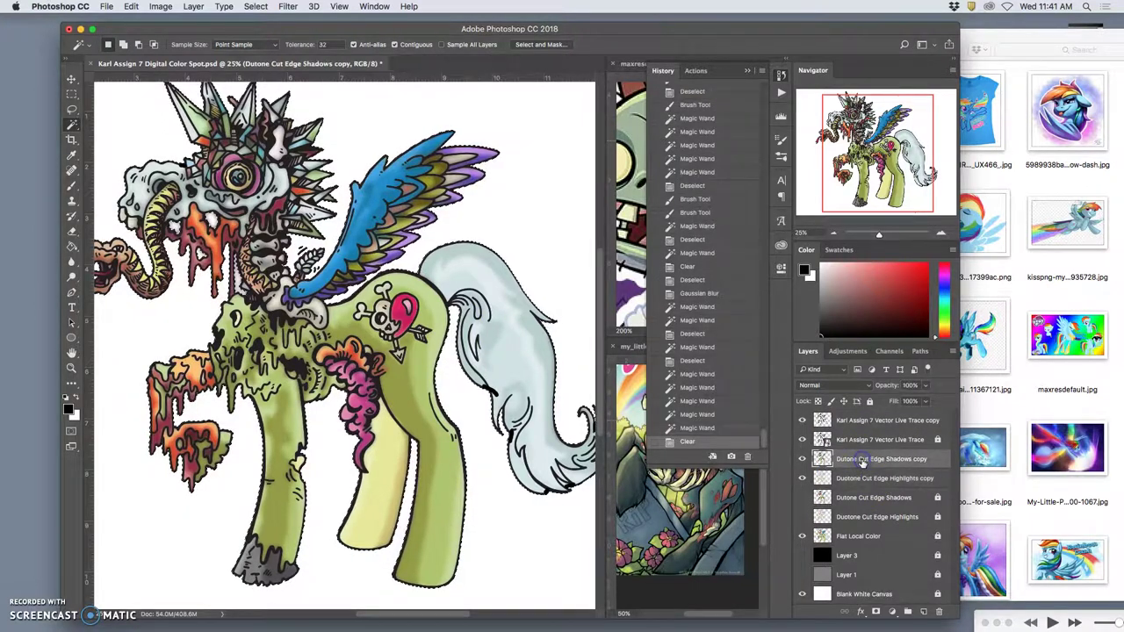
pyautogui.press('BackSpace')
pyautogui.press('super+d')
pyautogui.press('super+minus')
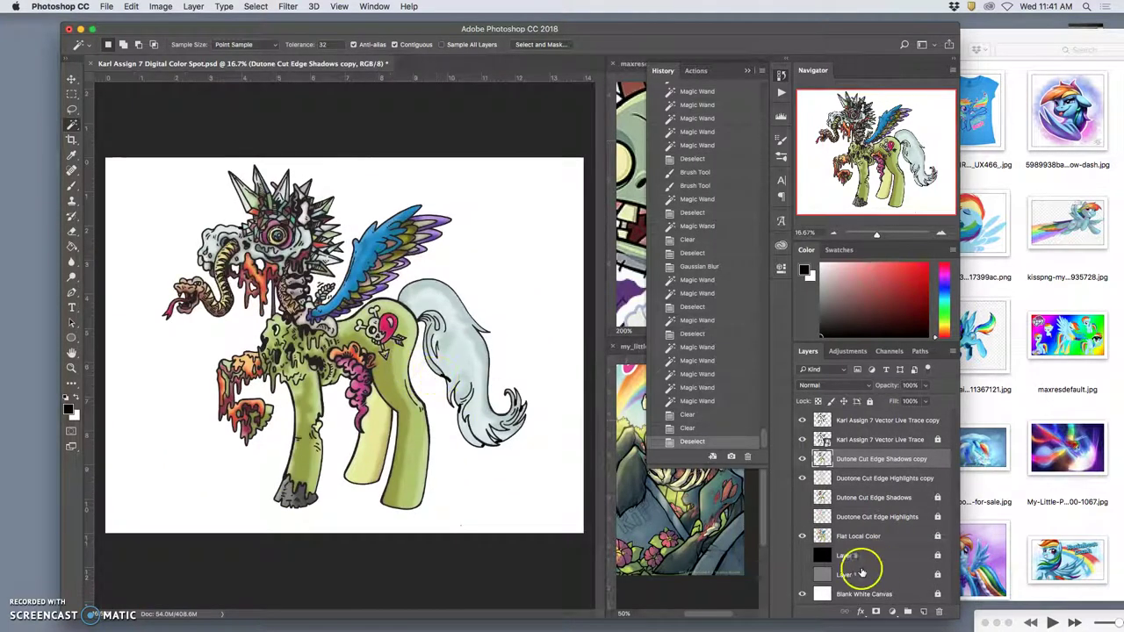
# Show the gray Layer 1 and both original cut edge layers, and hide the shadows and highlights copy layers.
pyautogui.click(801, 575)
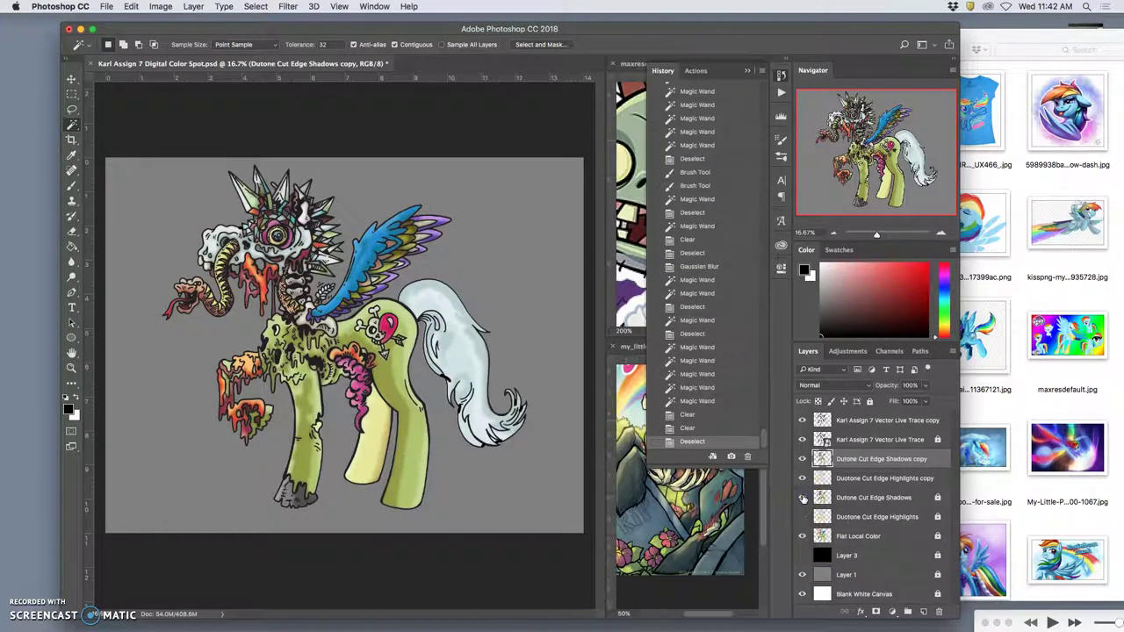
pyautogui.click(802, 516)
pyautogui.click(801, 478)
pyautogui.click(801, 461)
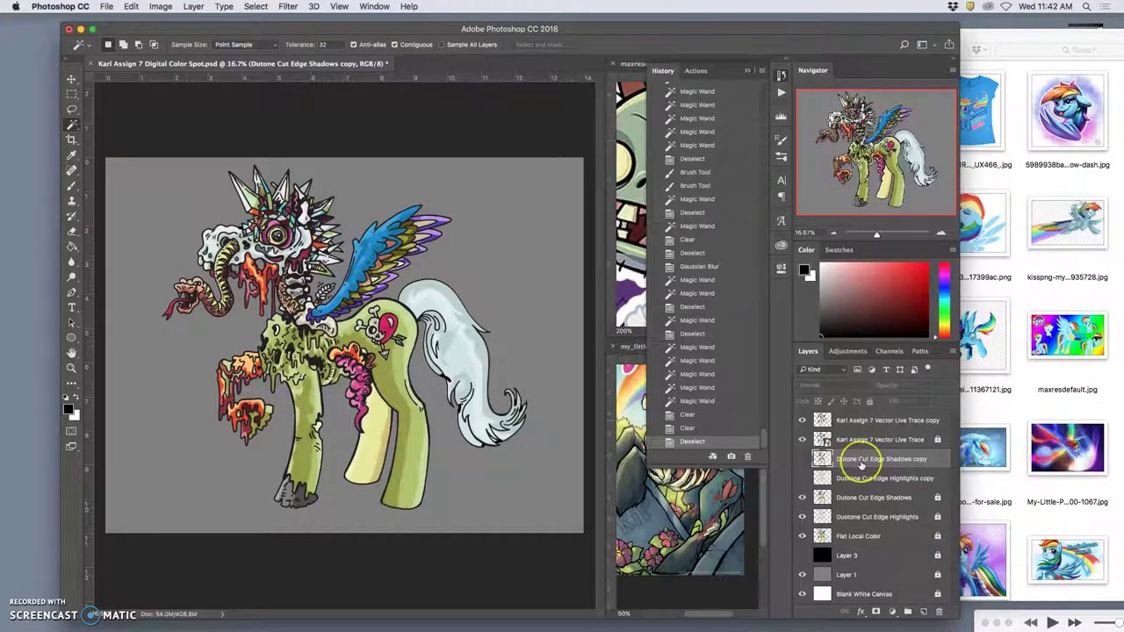
# Rename the Dutone Cut Edge Shadows copy layer as Dutone Soft Edge Shadows copy.
pyautogui.click(862, 459)
pyautogui.click(863, 459)
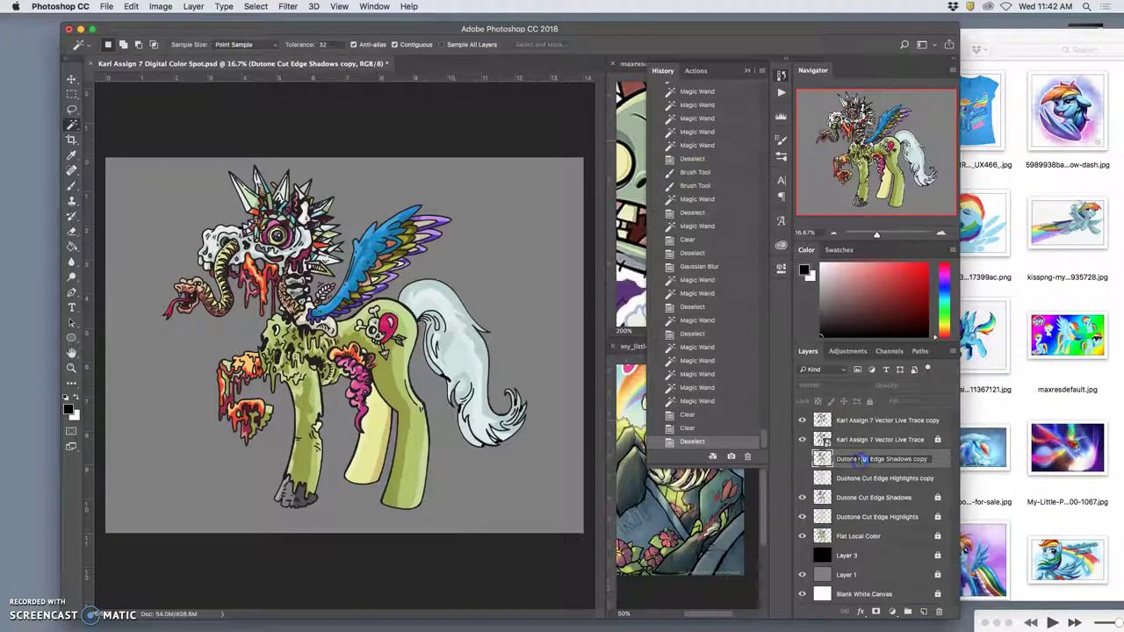
pyautogui.press('BackSpace')
pyautogui.press('BackSpace')
pyautogui.press('BackSpace')
pyautogui.write('Soft')
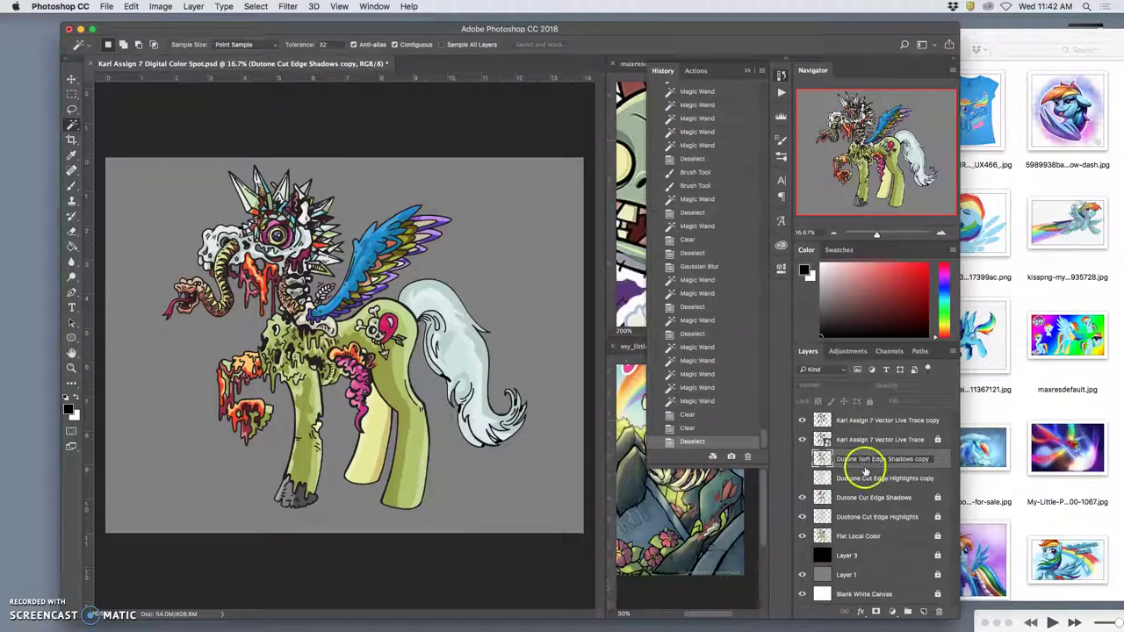
# Show both copy layers again and replace "Cut" with "Soft" in the Duotone Cut Edge Highlights copy layer's name.
pyautogui.click(802, 464)
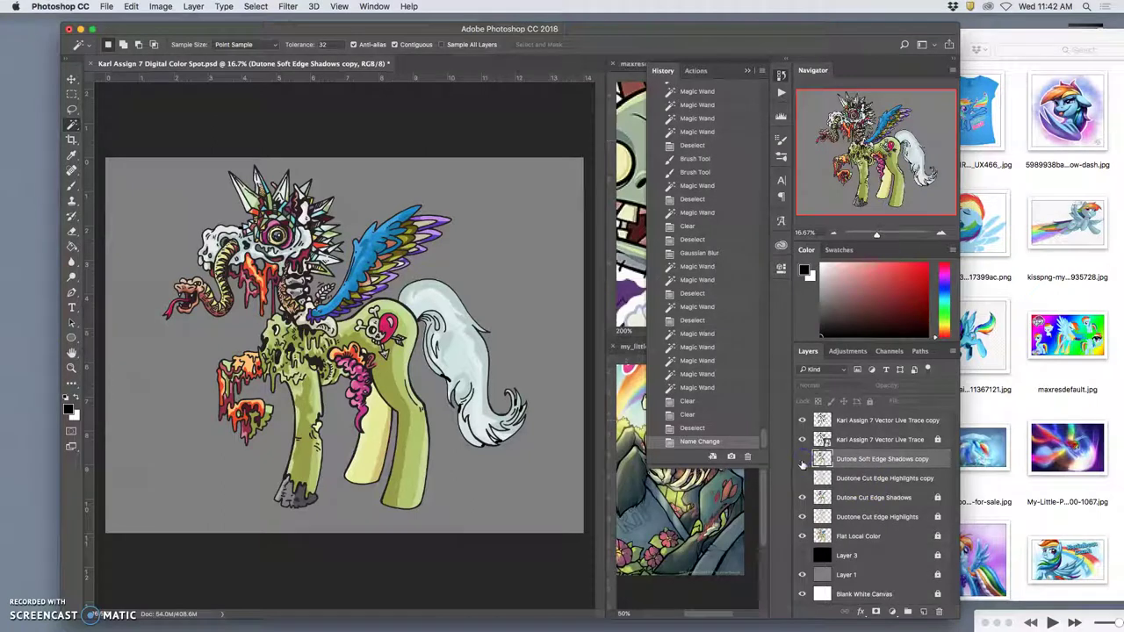
pyautogui.click(801, 477)
pyautogui.click(860, 479)
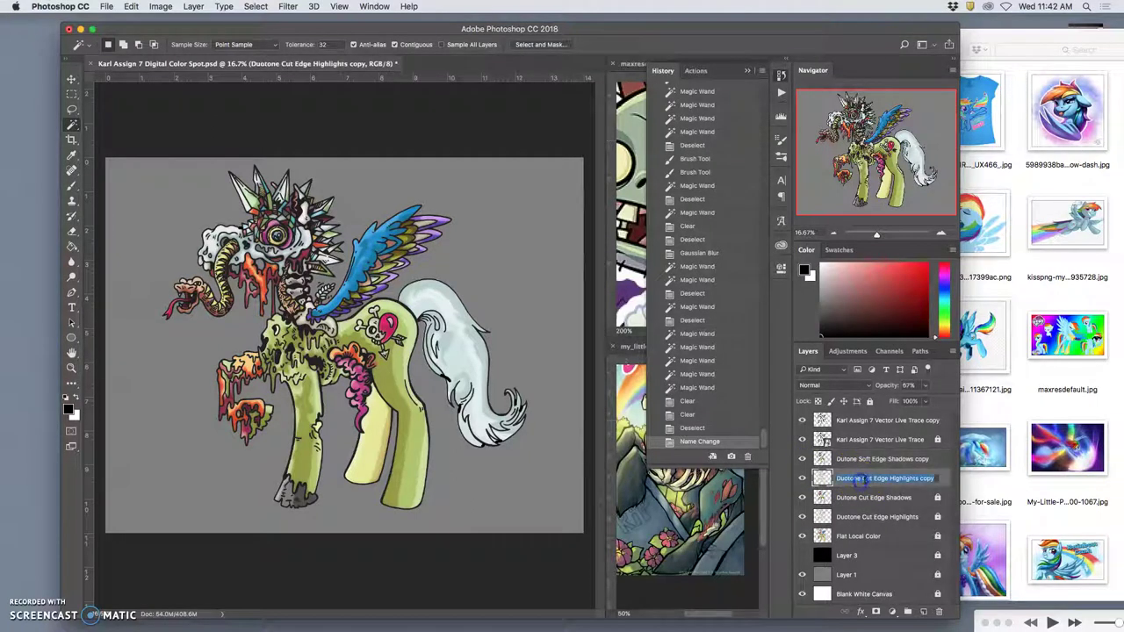
pyautogui.click(875, 478)
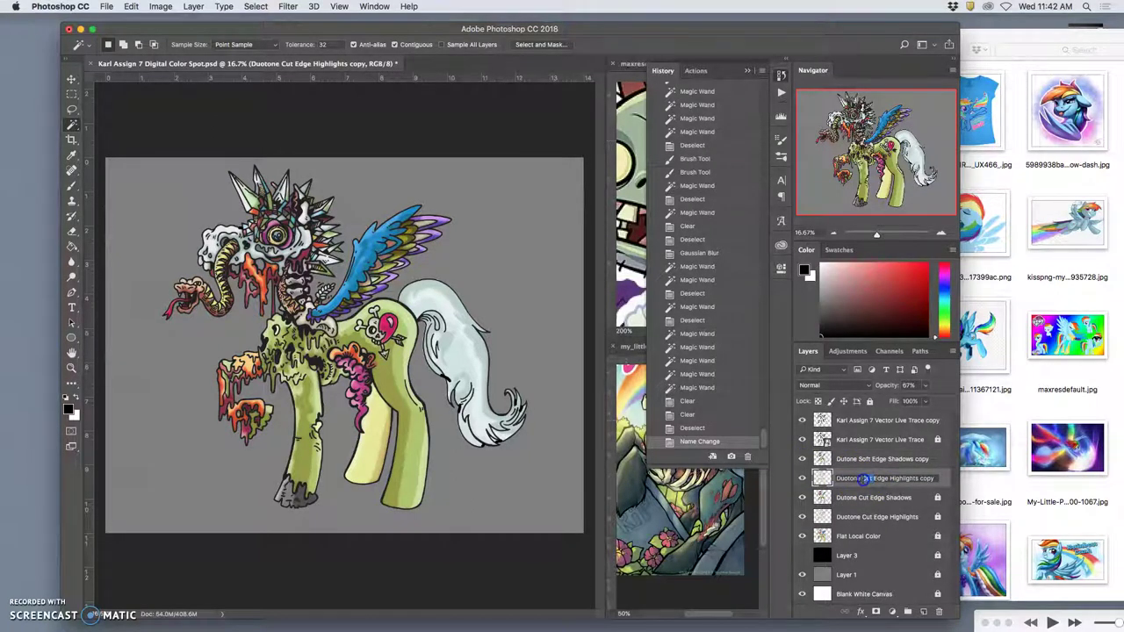
pyautogui.moveTo(864, 479); pyautogui.dragTo(860, 479)
pyautogui.write('Soft')
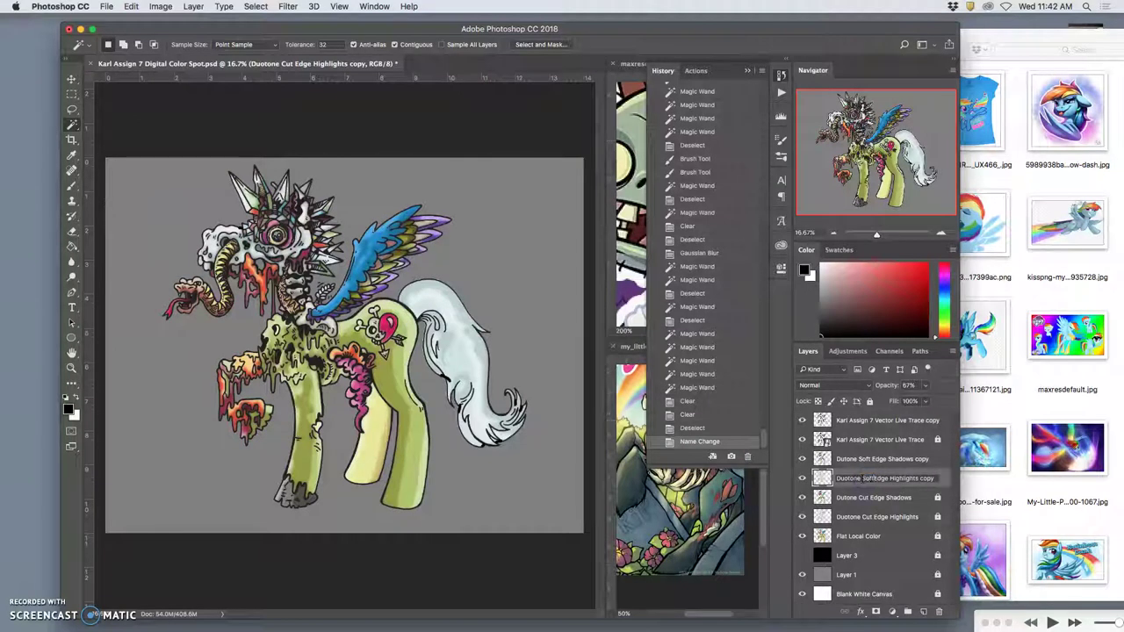